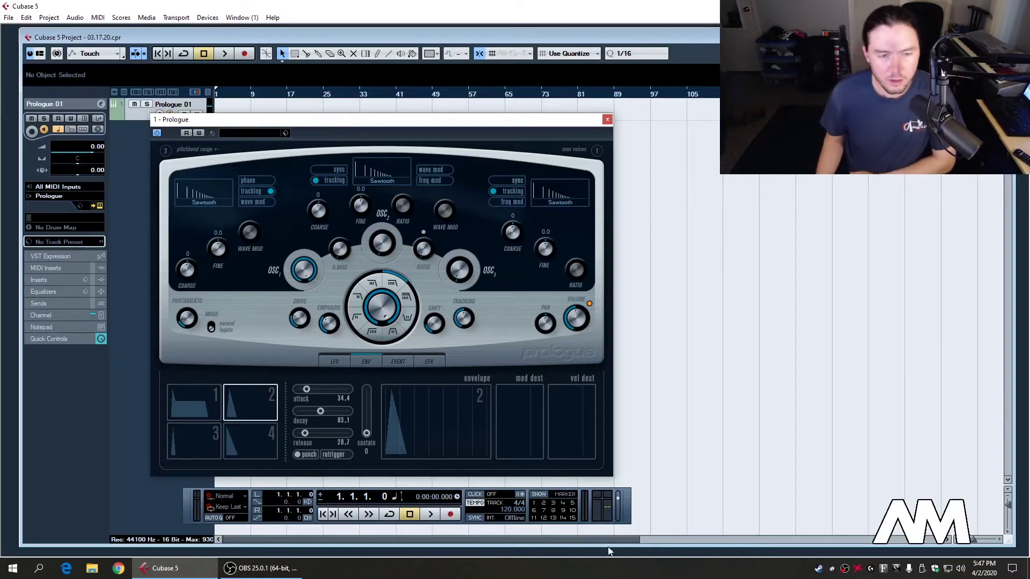
click(271, 567)
click(271, 568)
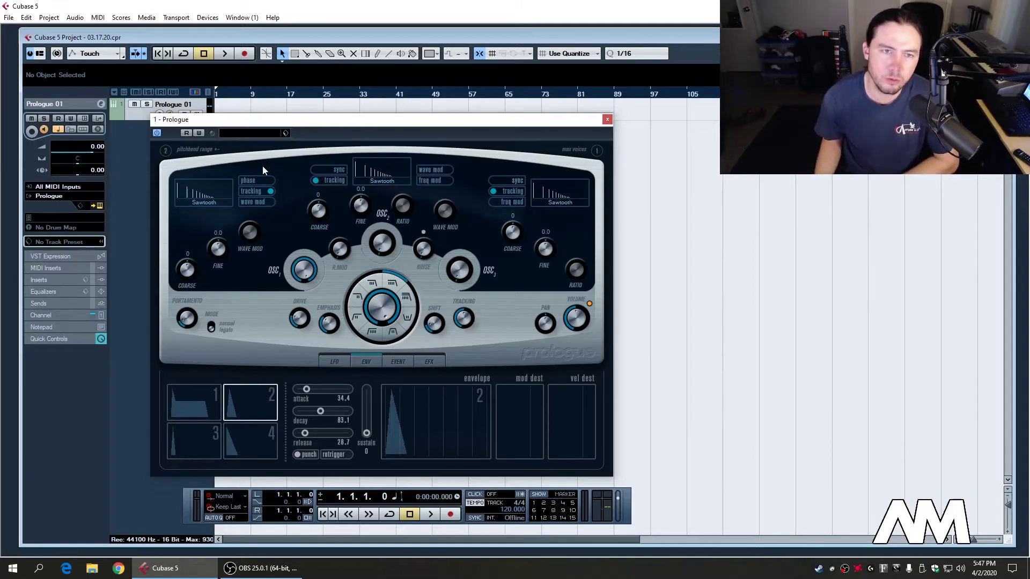
Browse the list of available presets for the Prologue synth, then close it without loading one.
click(285, 133)
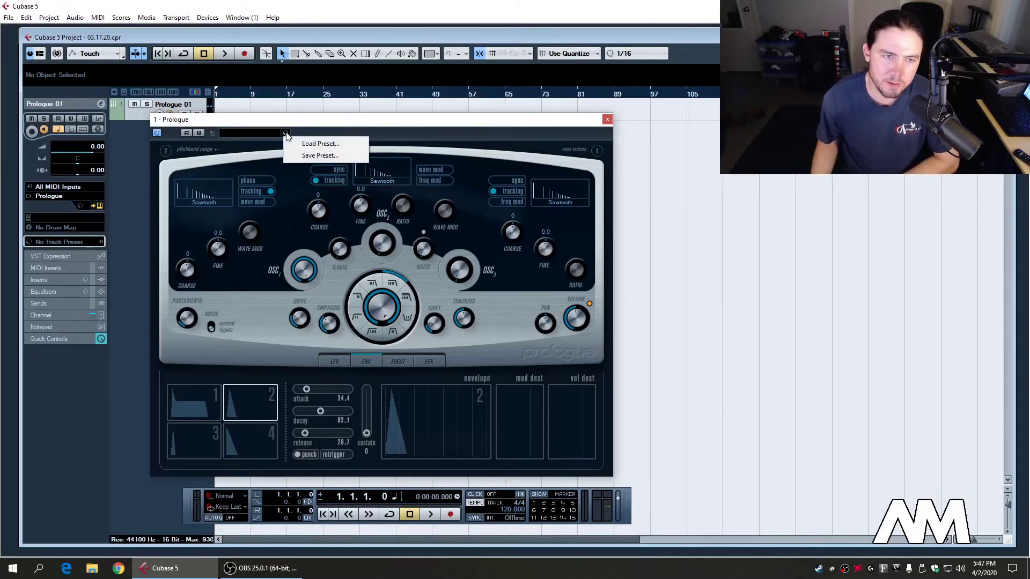
click(310, 143)
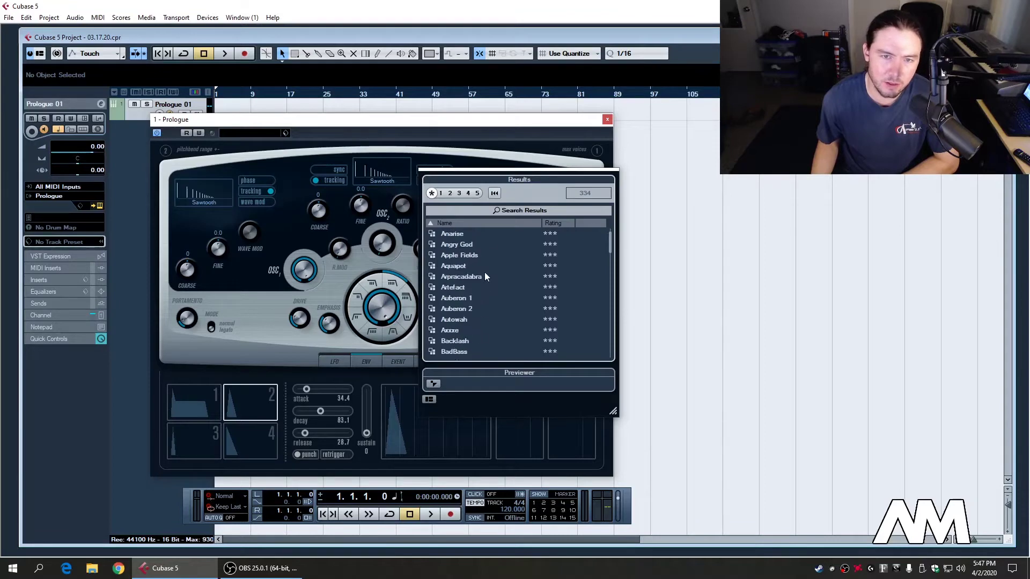
scroll(485, 276, down, 2)
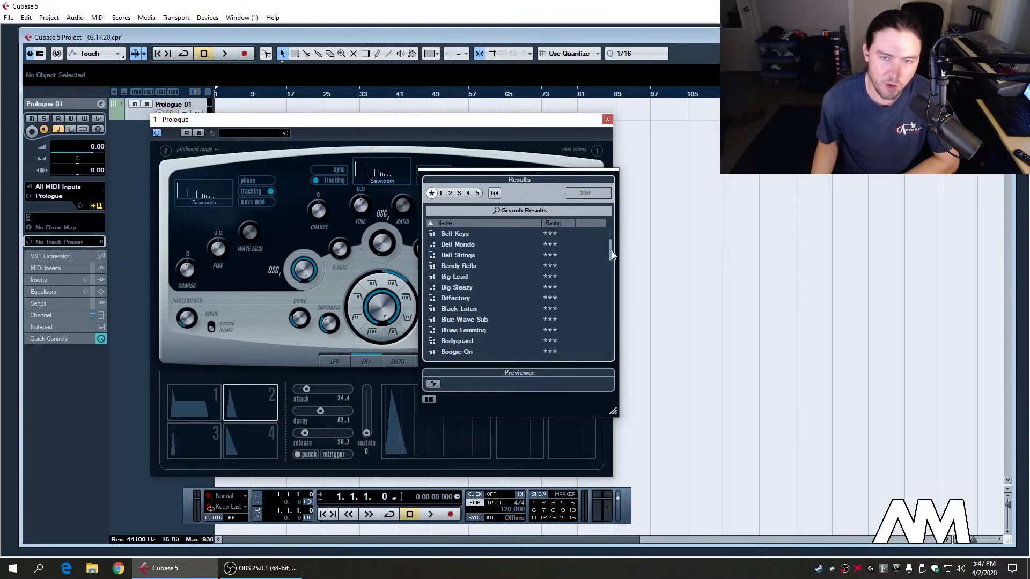
drag(611, 250, 609, 224)
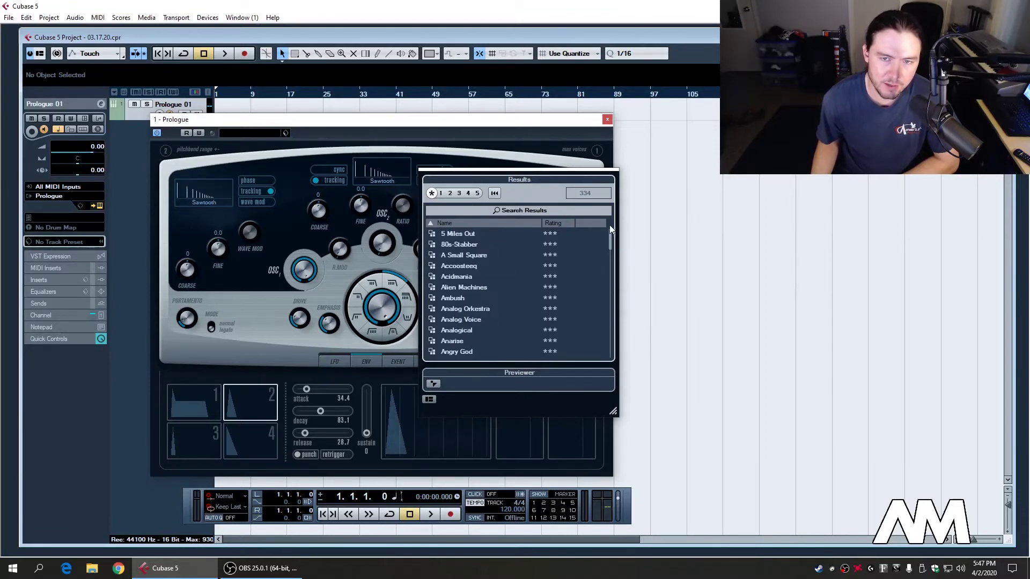
click(468, 136)
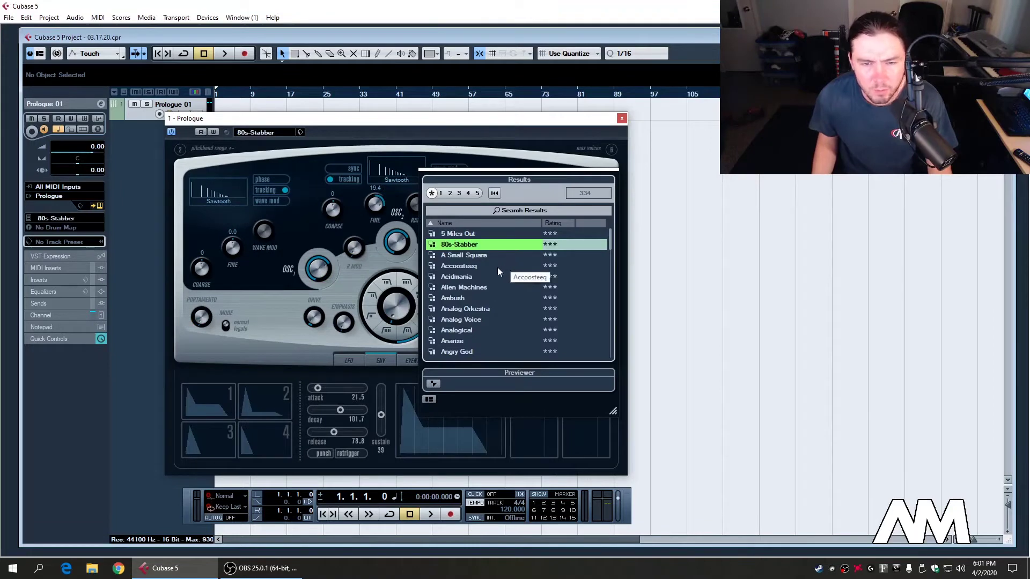
Load the Aquapot preset into the Prologue synth from the preset results.
scroll(497, 267, down, 2)
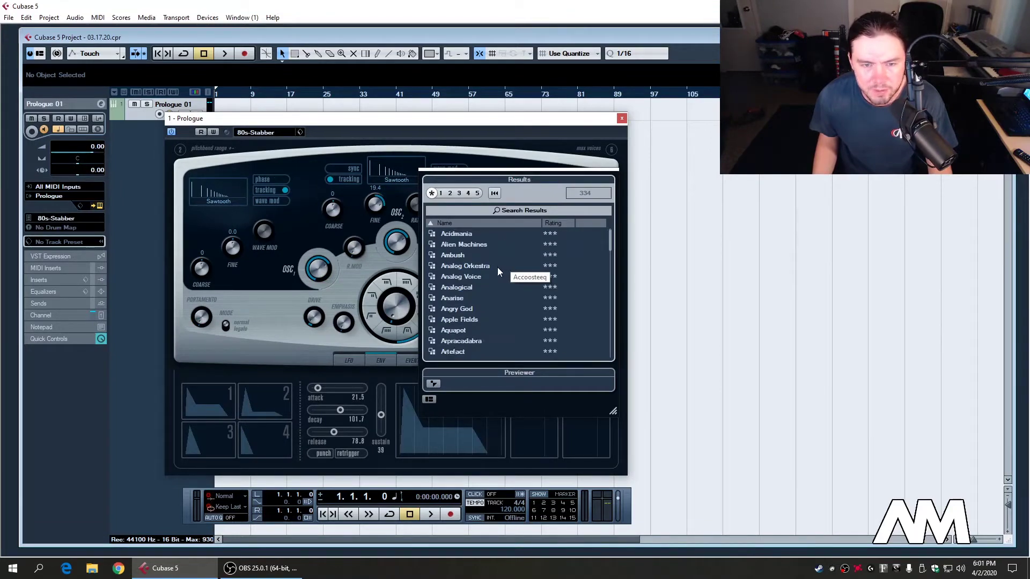
scroll(497, 268, up, 2)
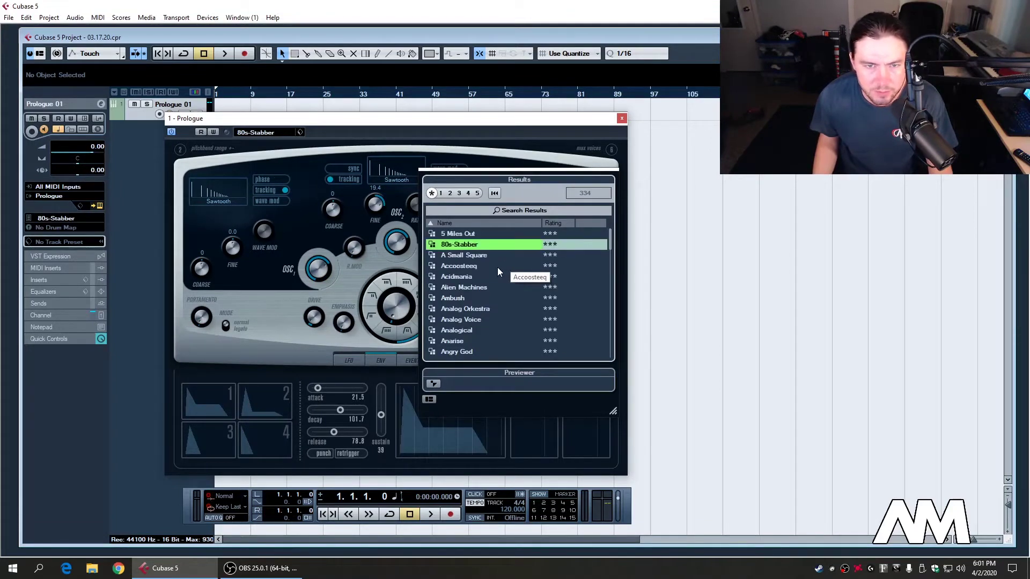
scroll(498, 269, down, 3)
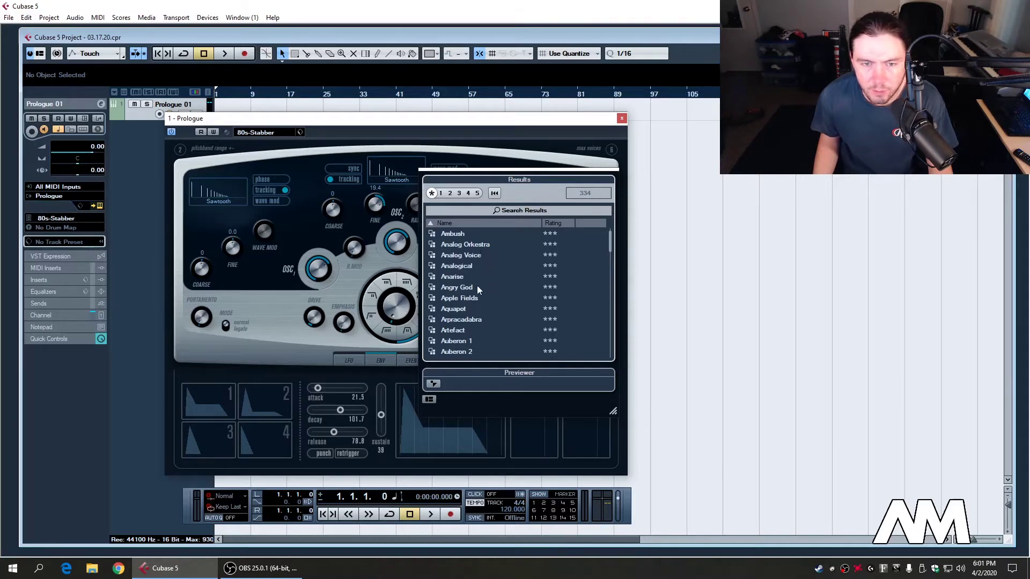
double_click(473, 307)
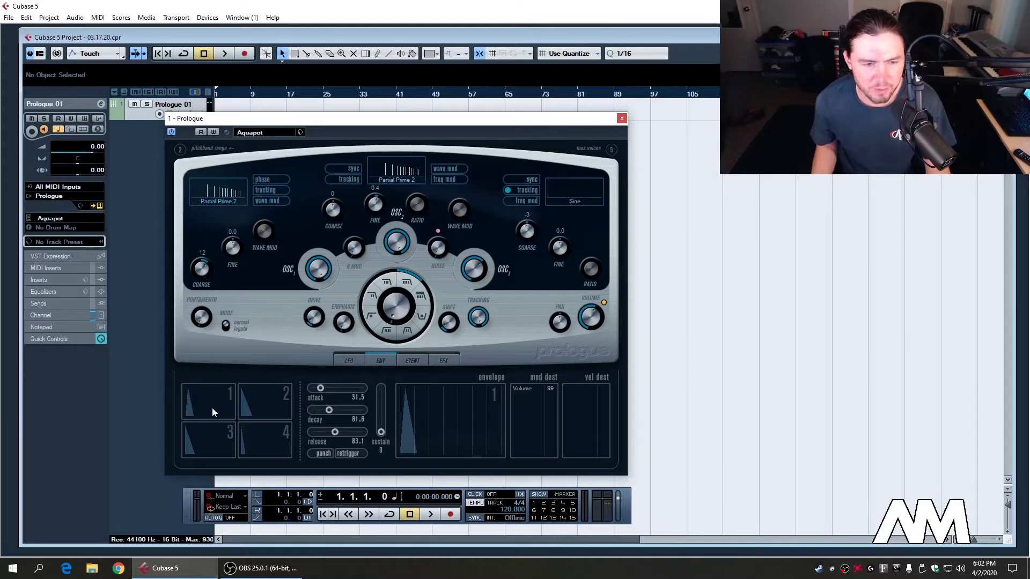
Examine the settings and modulation destinations of Prologue's four envelopes, finishing on envelope 2.
click(271, 404)
click(265, 437)
click(218, 443)
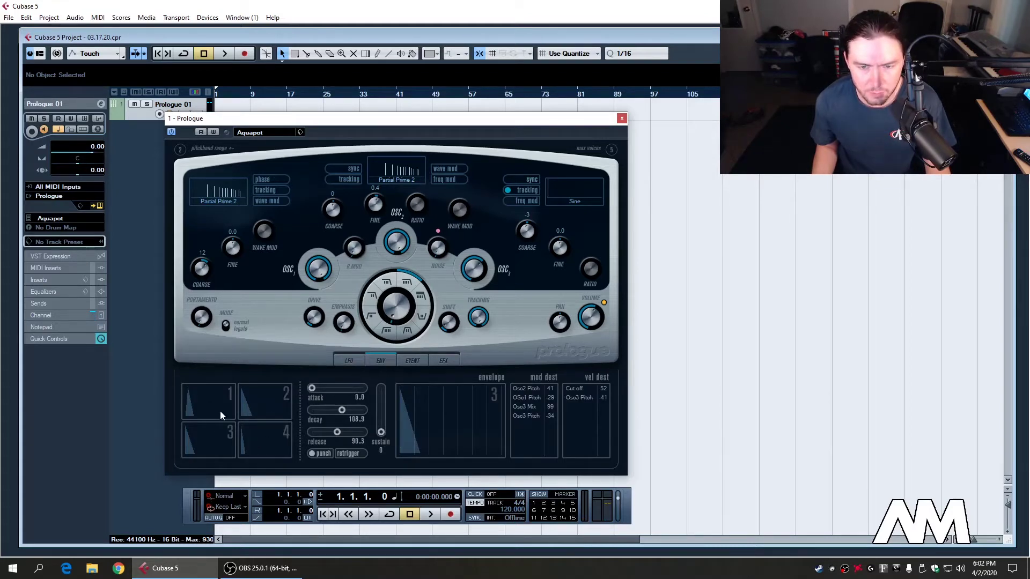
click(221, 413)
click(256, 410)
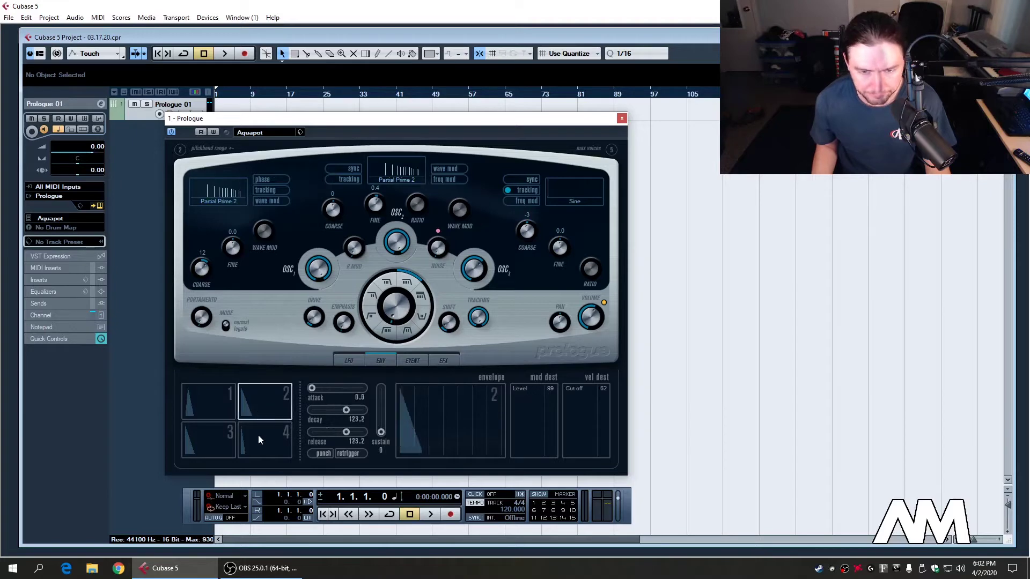
click(259, 437)
click(221, 437)
click(227, 401)
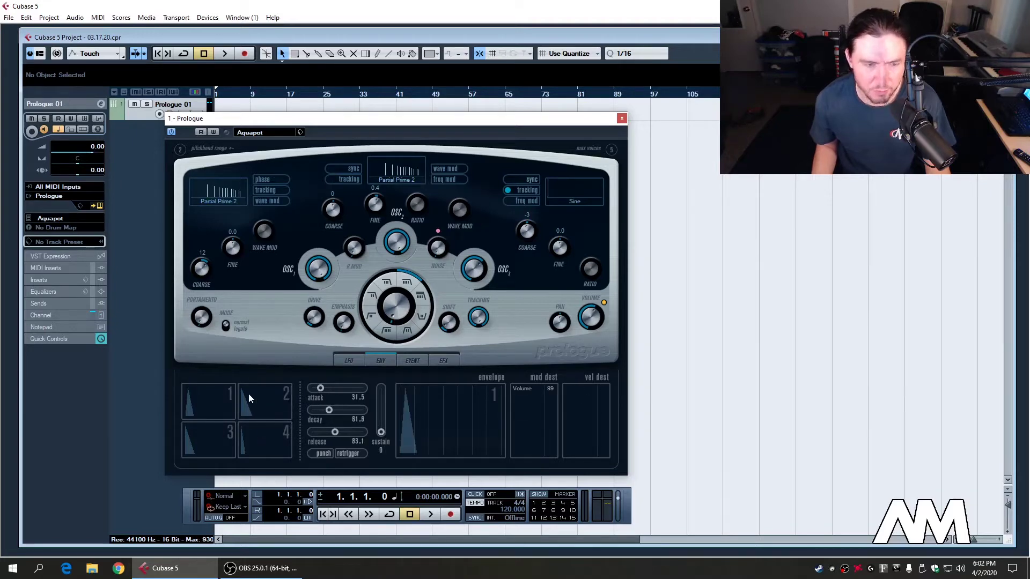
click(248, 394)
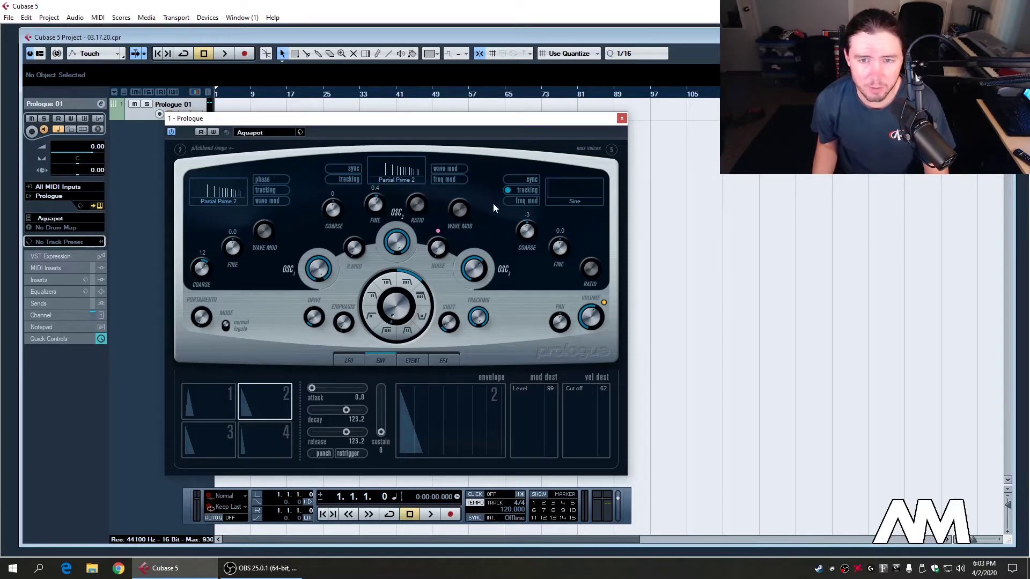
Try the Partial Add 3 waveform on oscillator 1 and restore Partial Prime 2.
click(224, 207)
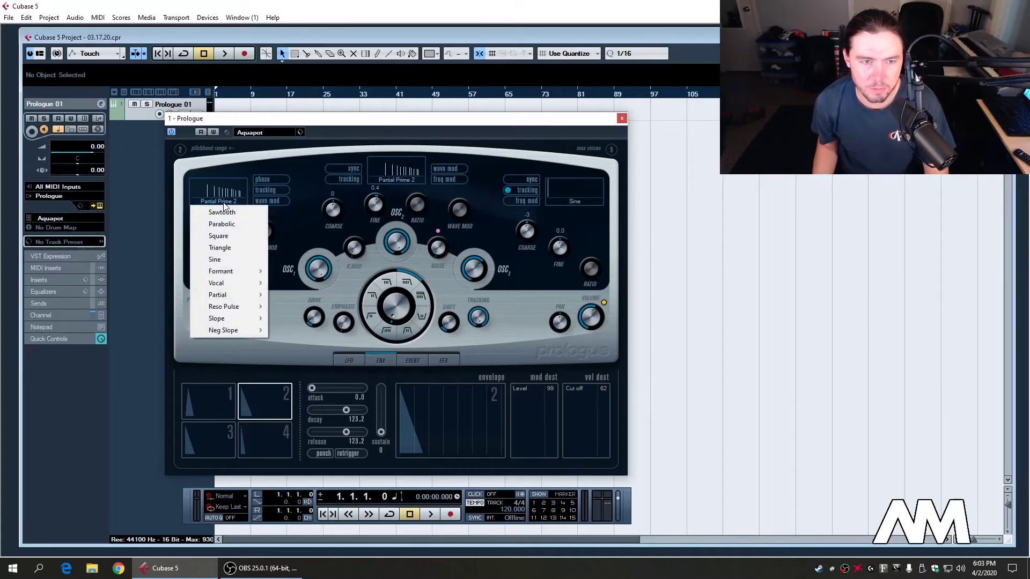
mouse_move(237, 299)
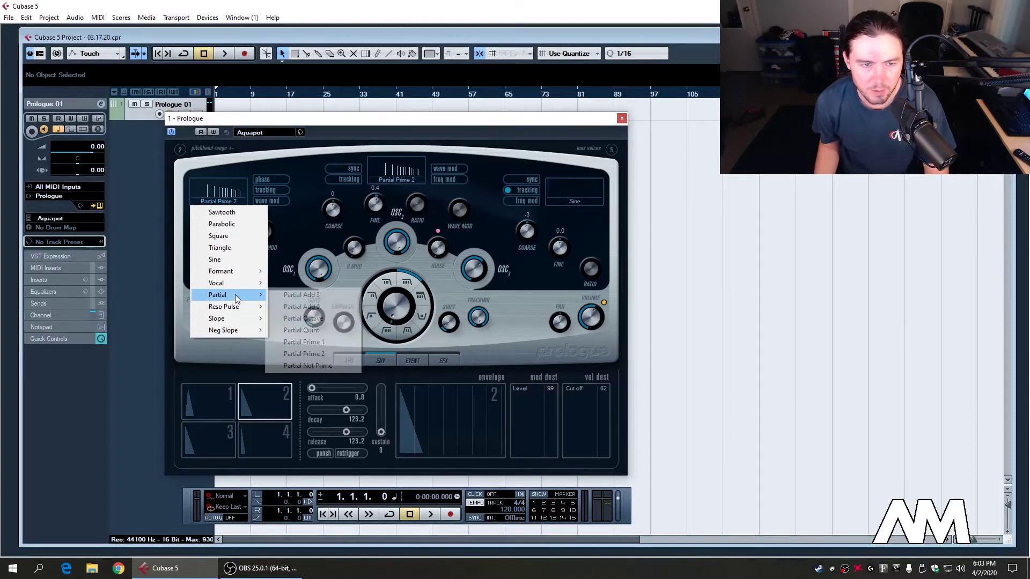
click(299, 297)
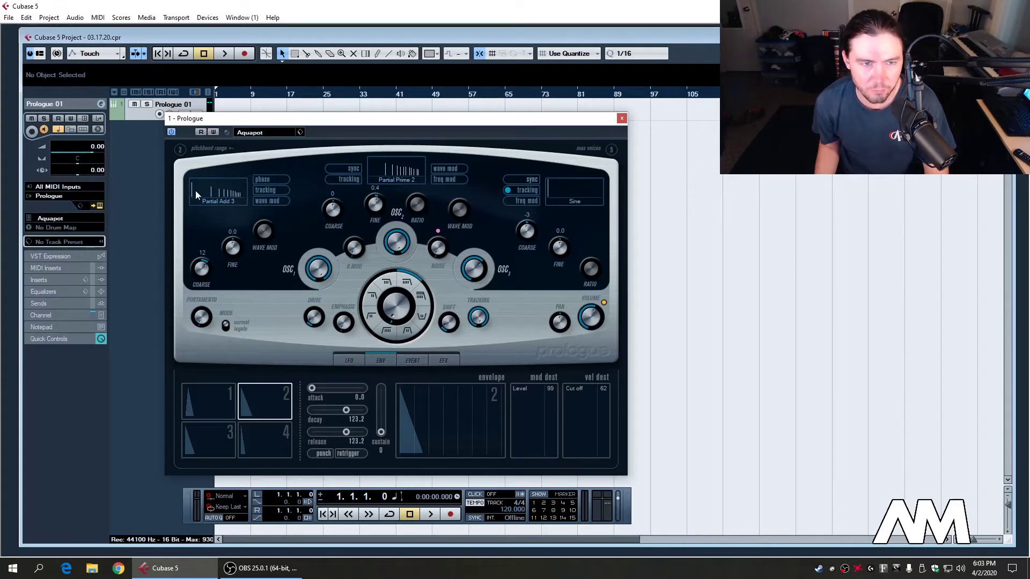
click(224, 201)
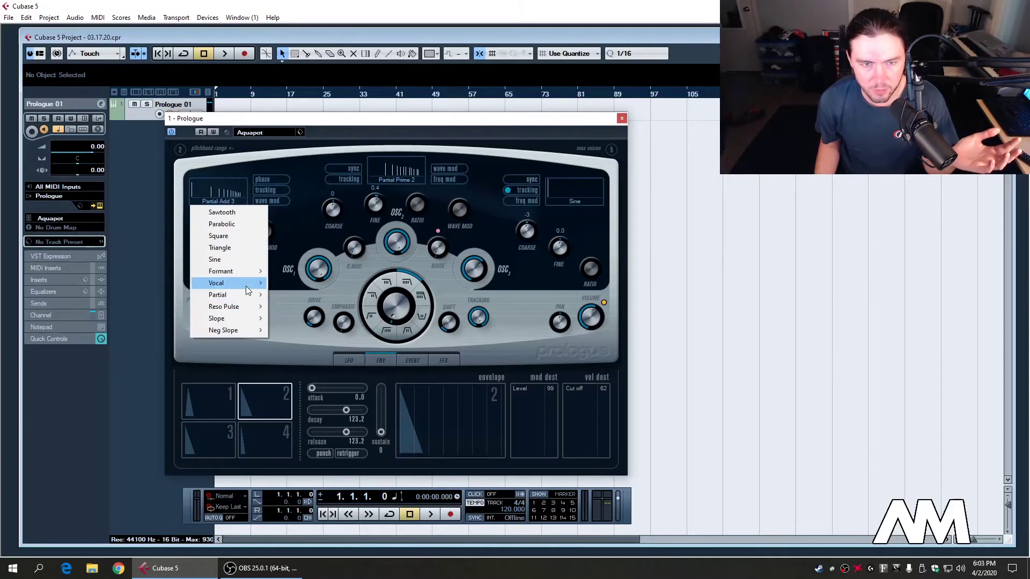
mouse_move(236, 284)
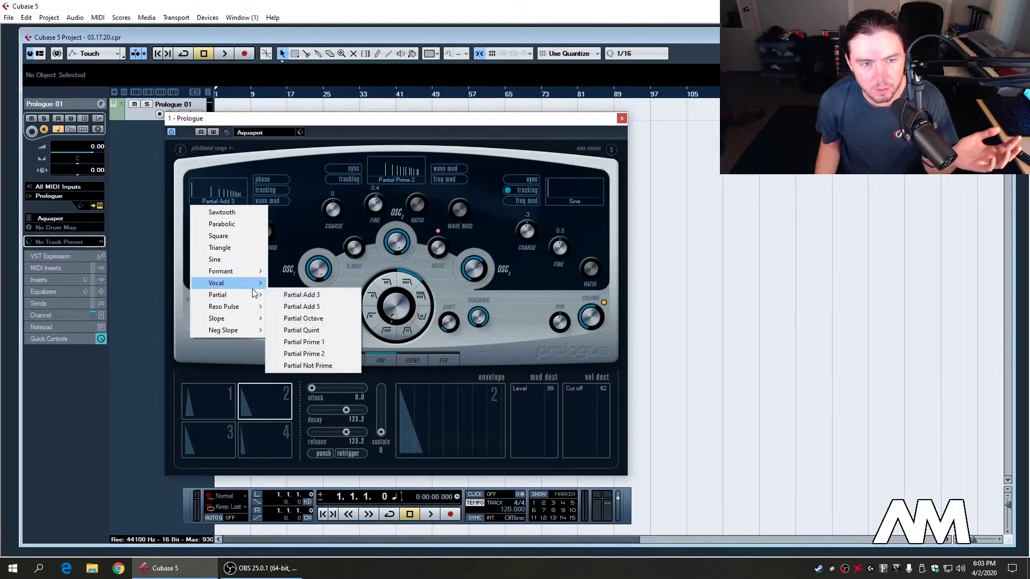
click(337, 352)
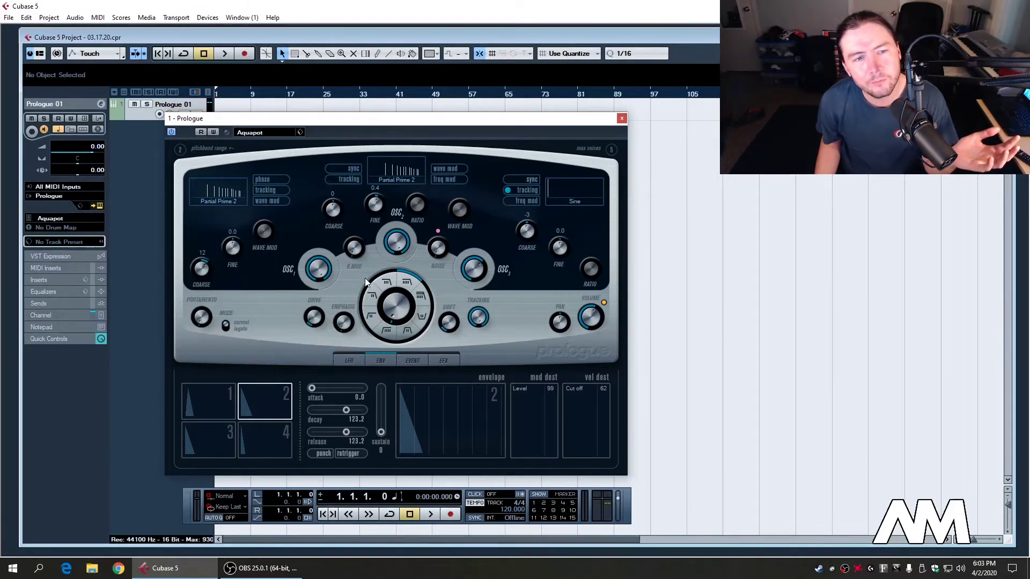
Try the Partial Quint and Partial Not Prime waveforms on oscillator 1.
click(220, 204)
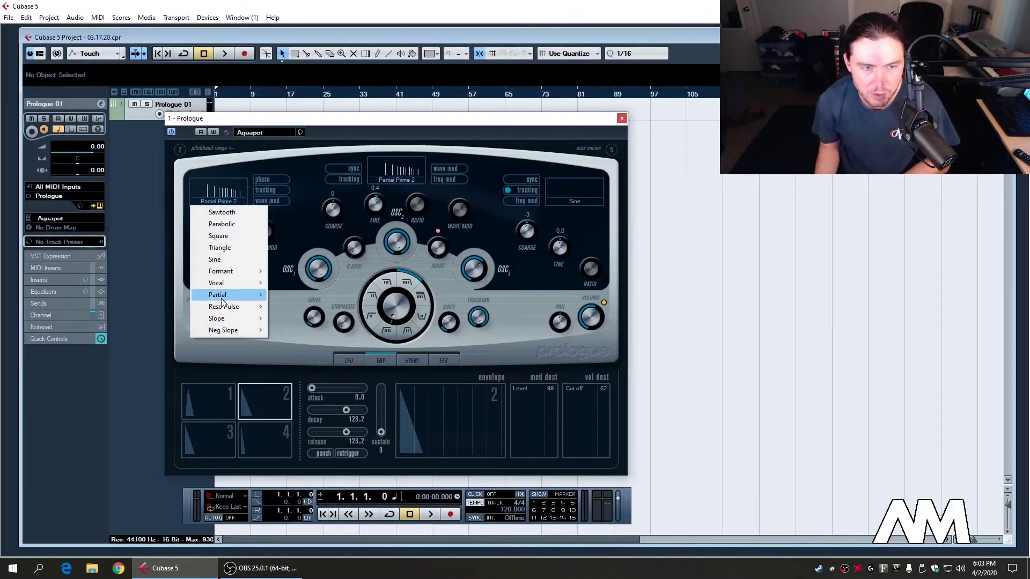
mouse_move(234, 292)
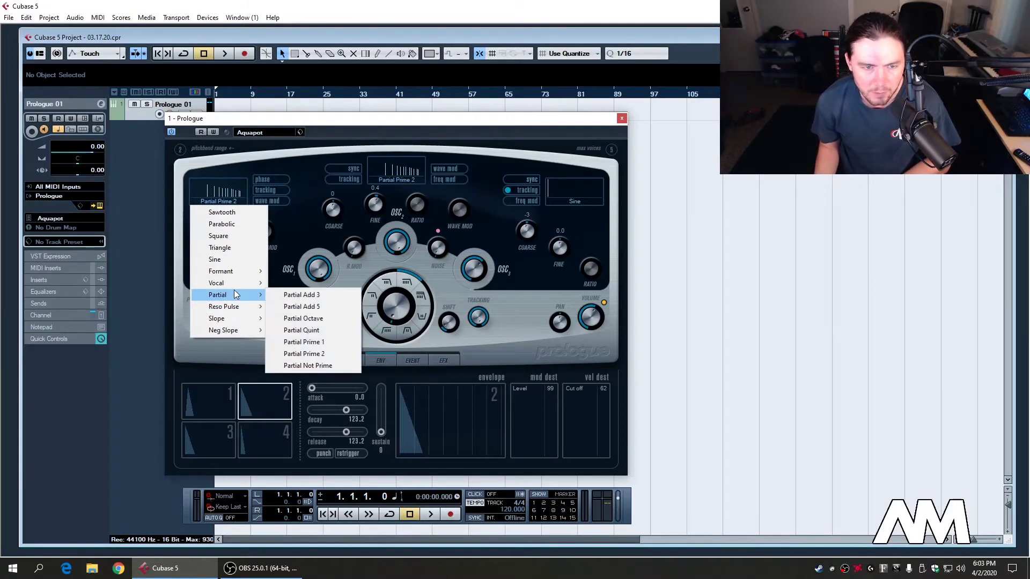
click(301, 330)
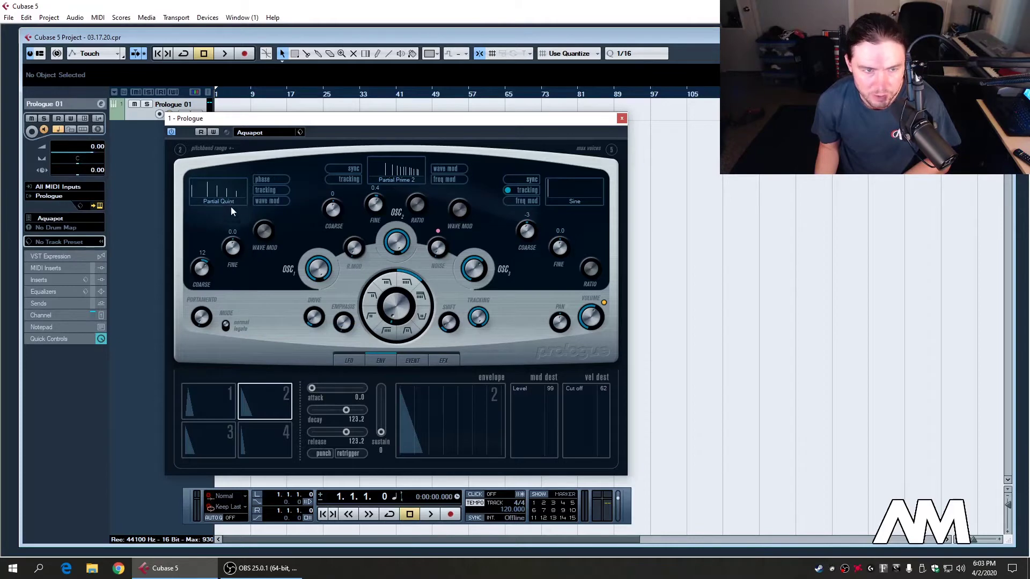
click(223, 202)
mouse_move(244, 299)
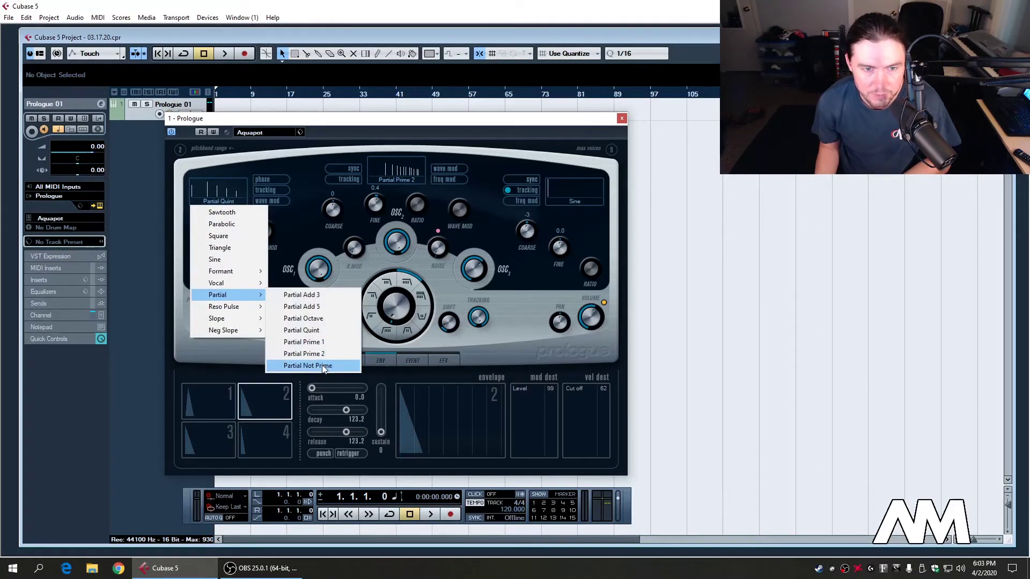
click(308, 365)
Audition the Partial Prime 1 and Partial Octave waveforms on oscillator 1.
click(223, 204)
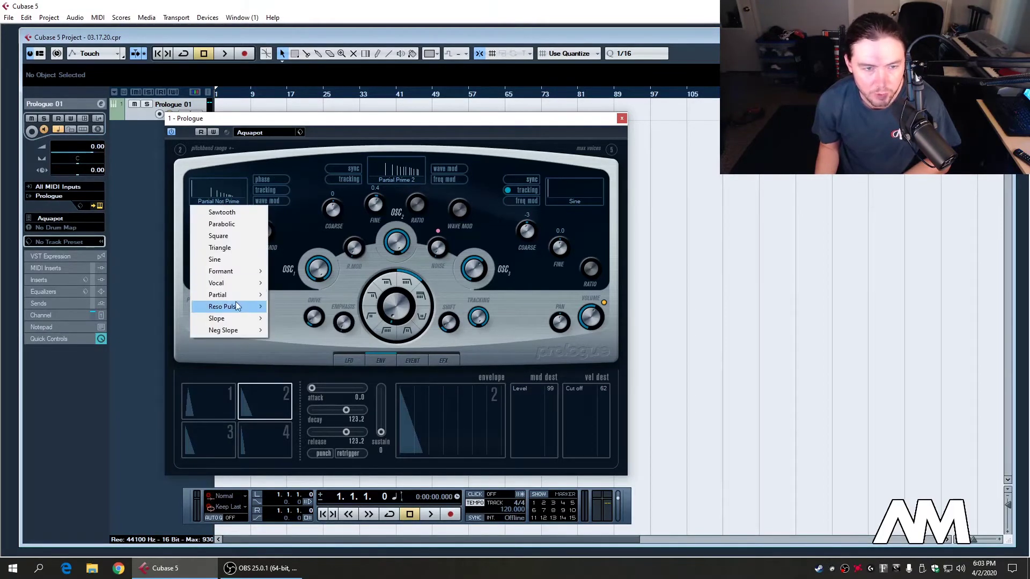
mouse_move(241, 296)
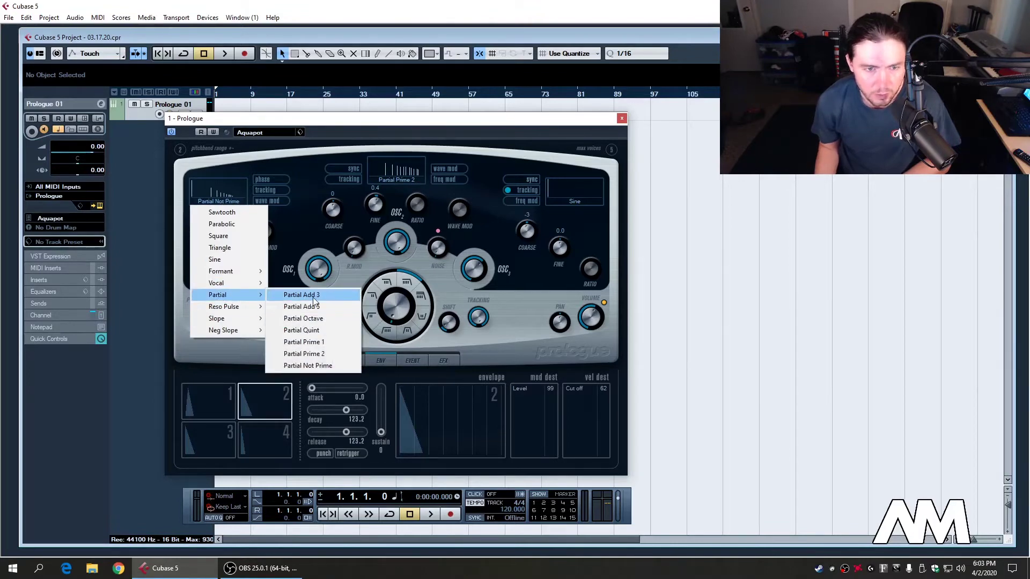
click(326, 342)
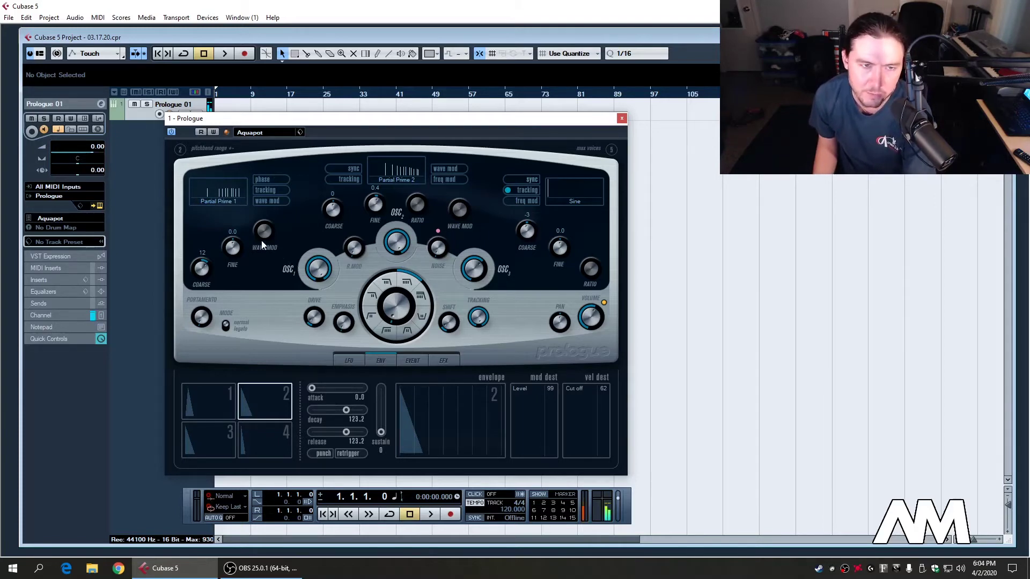
click(216, 204)
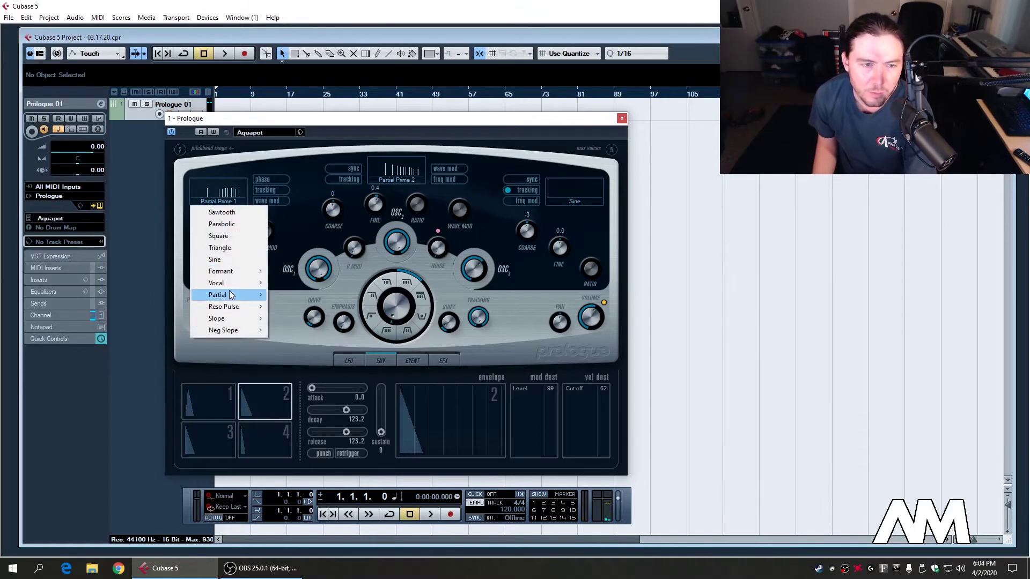
mouse_move(236, 295)
click(331, 319)
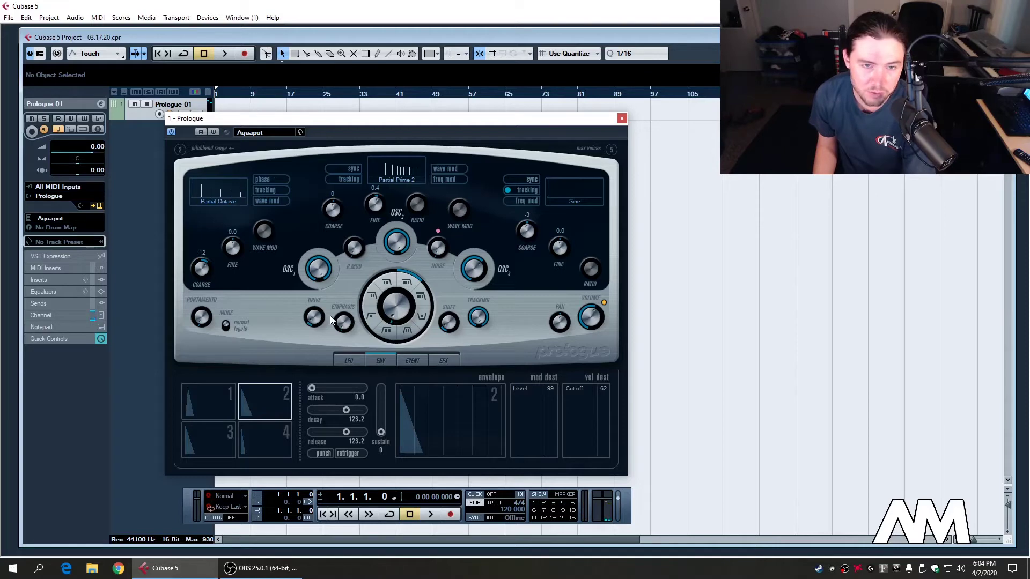
Audition the Partial Add 5 waveform on oscillator 1 and set it back to Partial Prime 2.
click(224, 208)
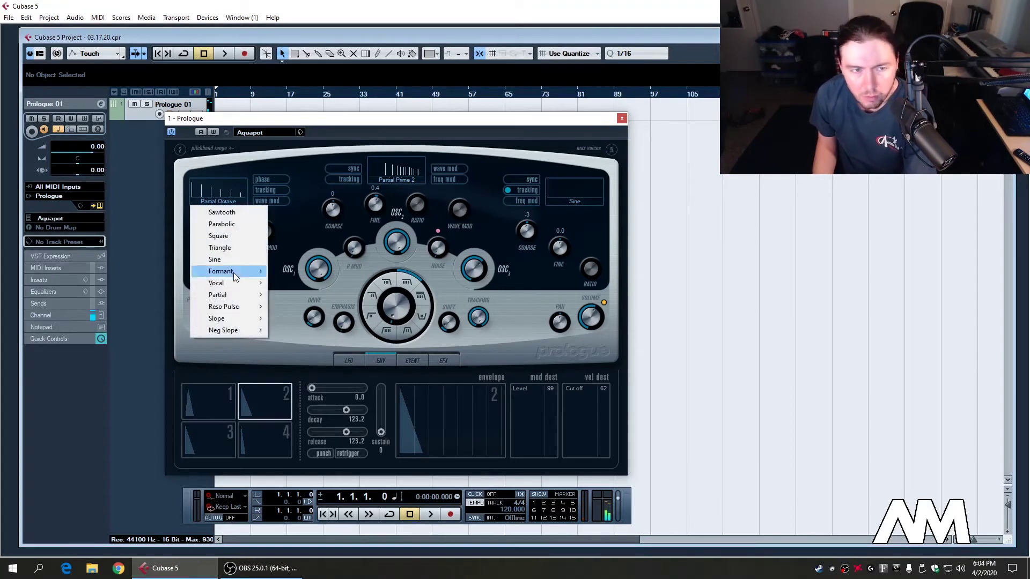
mouse_move(242, 295)
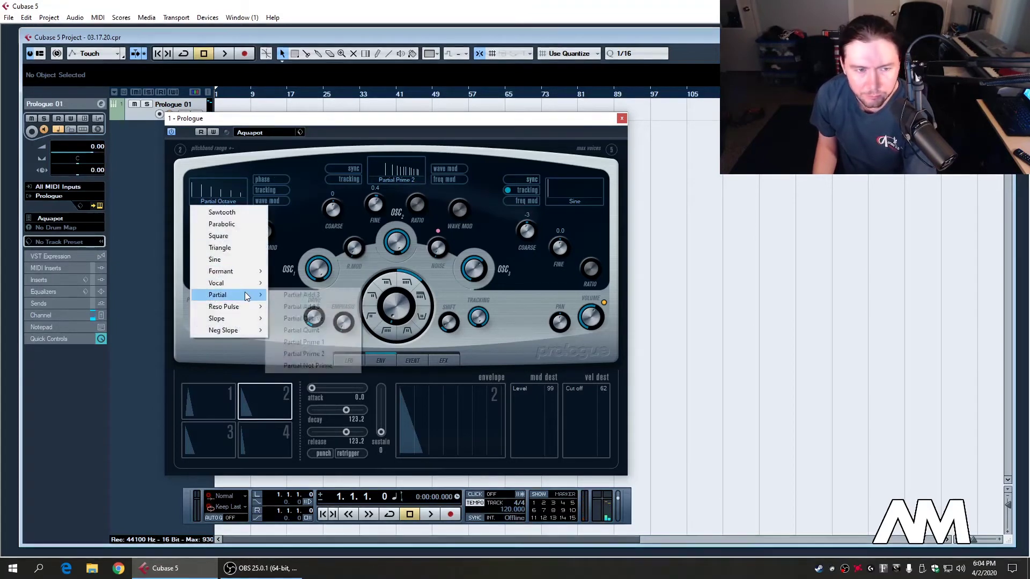
click(332, 307)
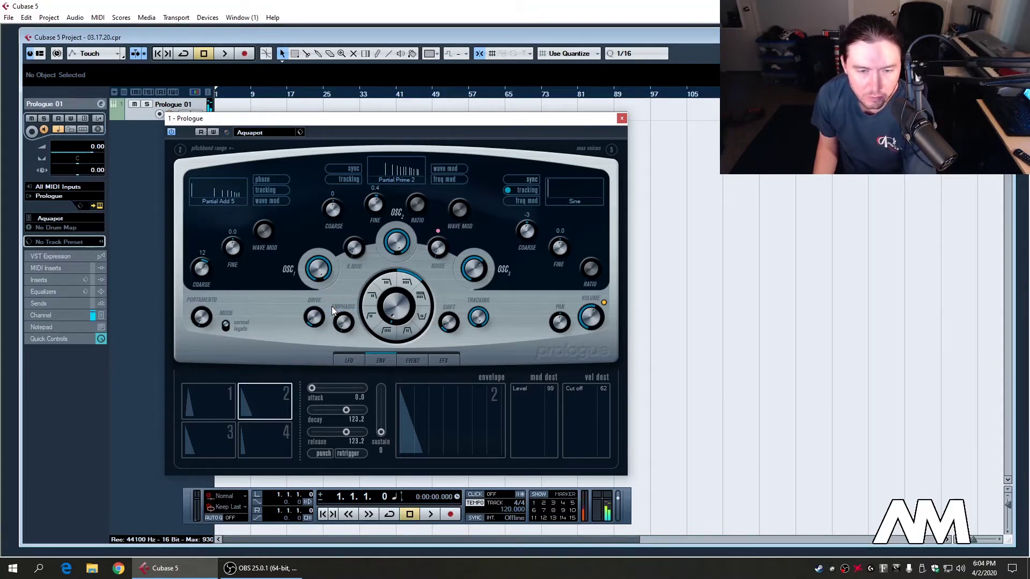
click(230, 198)
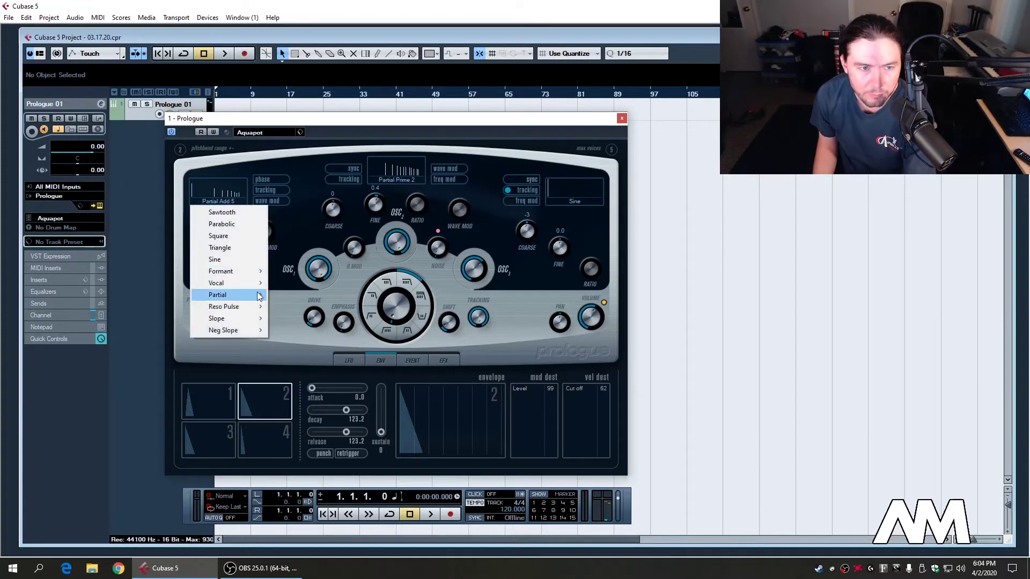
mouse_move(255, 295)
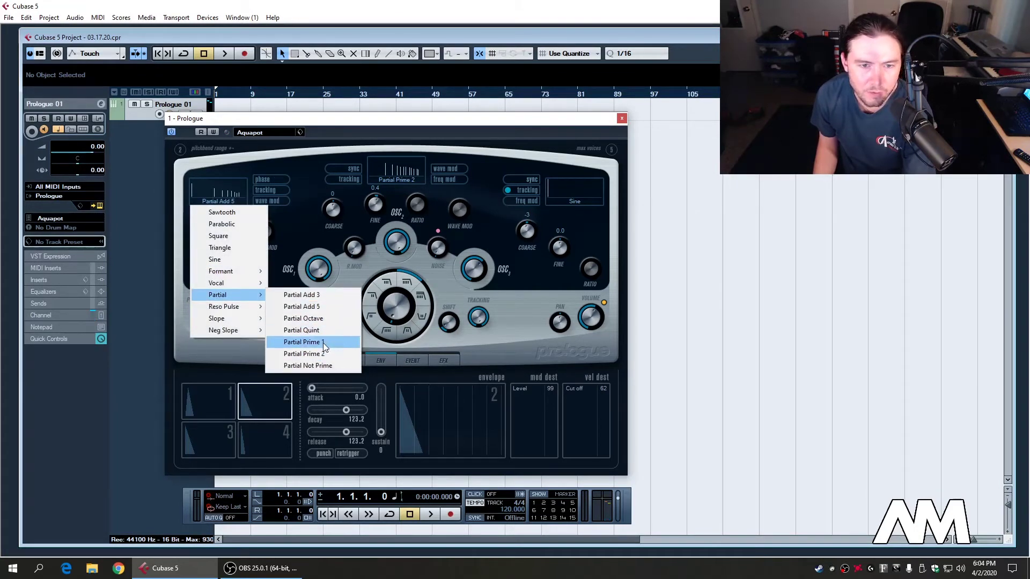
click(333, 355)
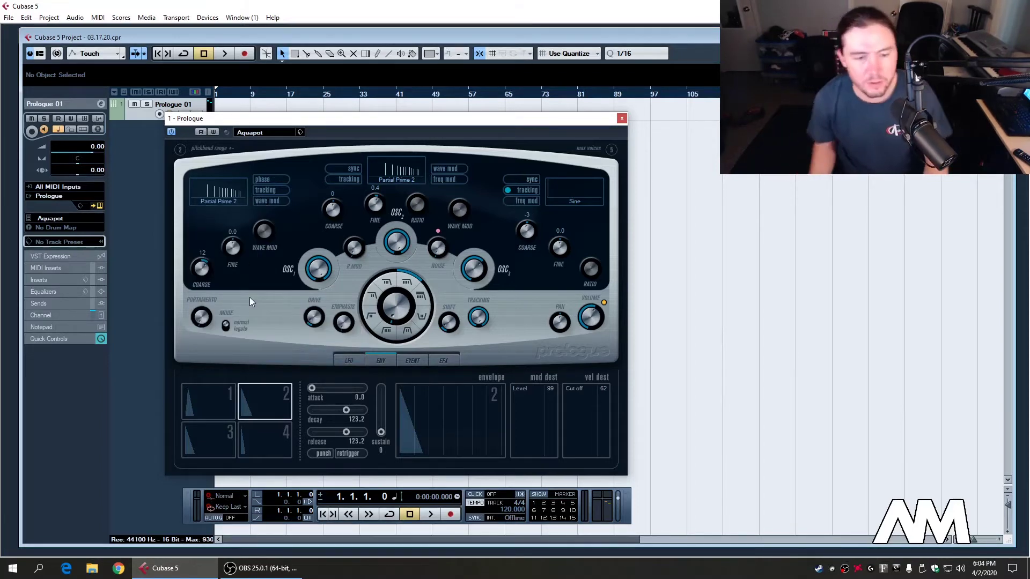
click(254, 572)
click(254, 574)
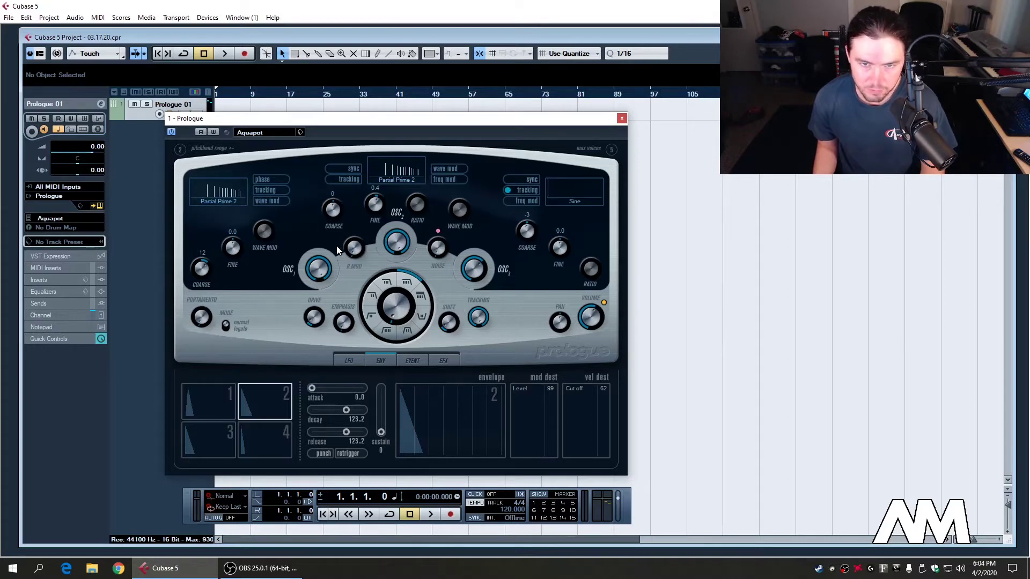
Review the Aquapot preset's LFO, envelope and event modulation settings.
click(356, 362)
click(387, 361)
click(417, 363)
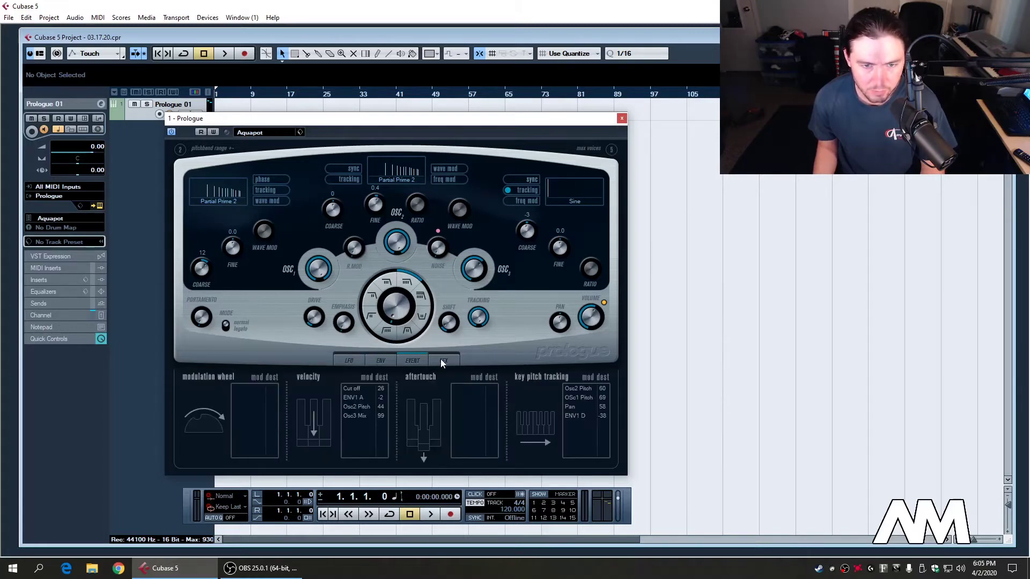
Switch the flanger modulation effect off and back on to compare the Aquapot sound.
click(444, 360)
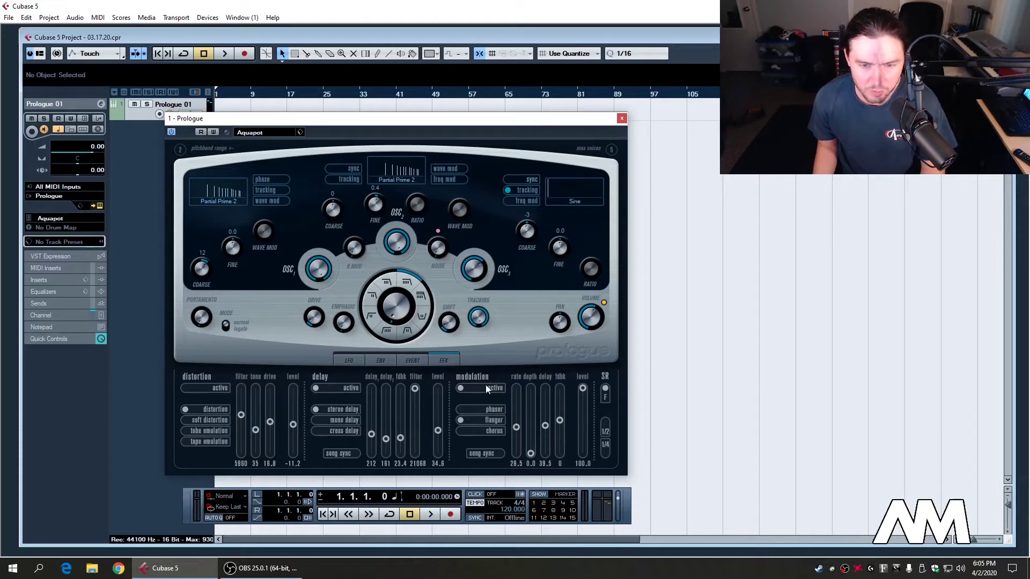
click(462, 389)
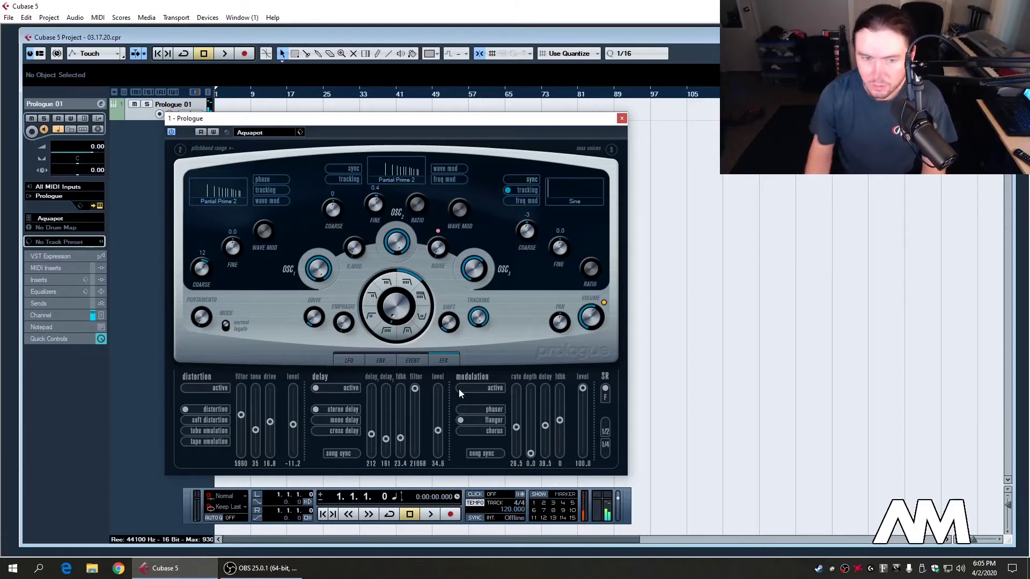
click(460, 388)
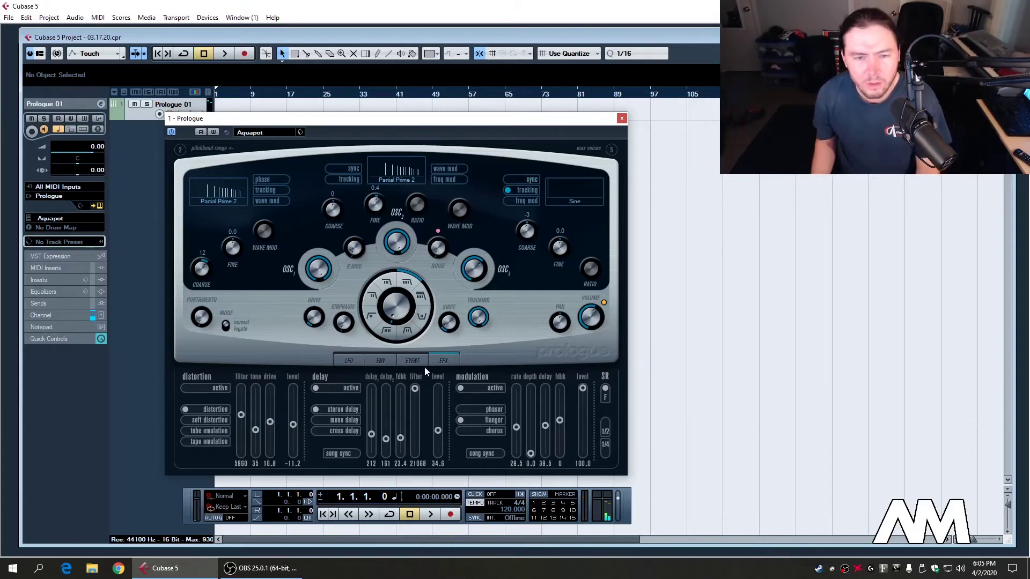
Examine the shapes and modulation destinations of Aquapot's envelopes 1, 2 and 3.
click(381, 361)
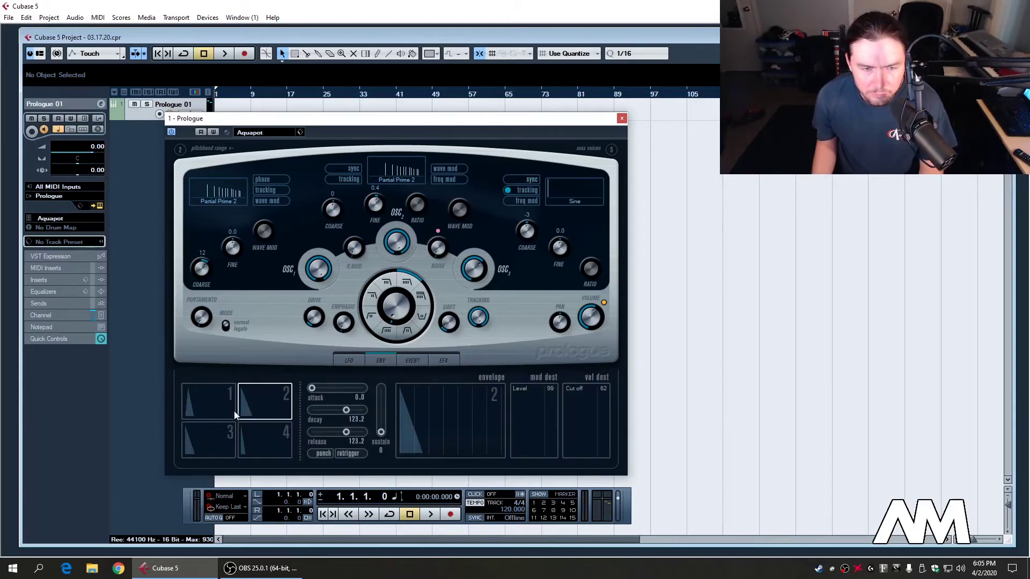
click(220, 410)
click(262, 406)
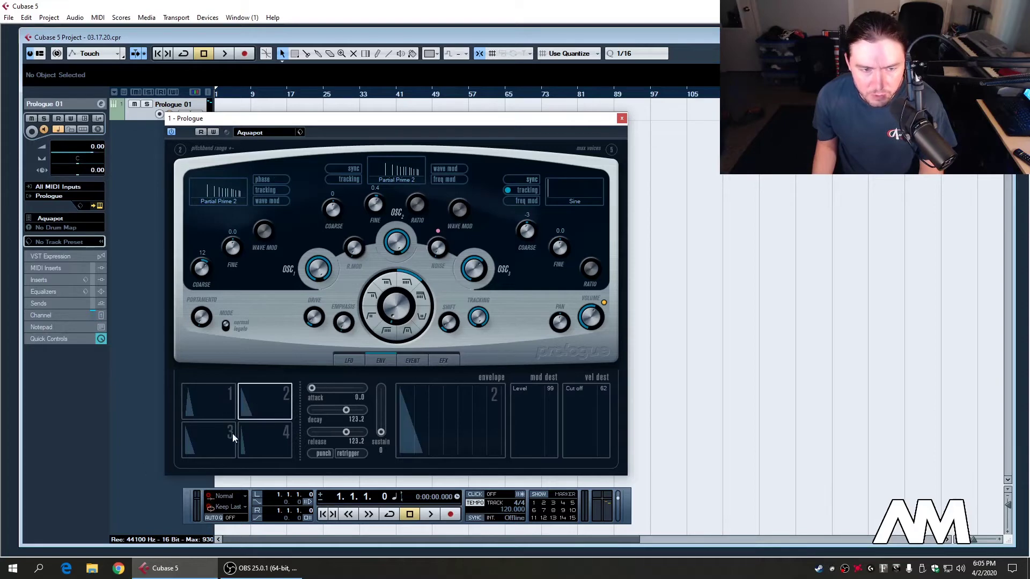
click(224, 440)
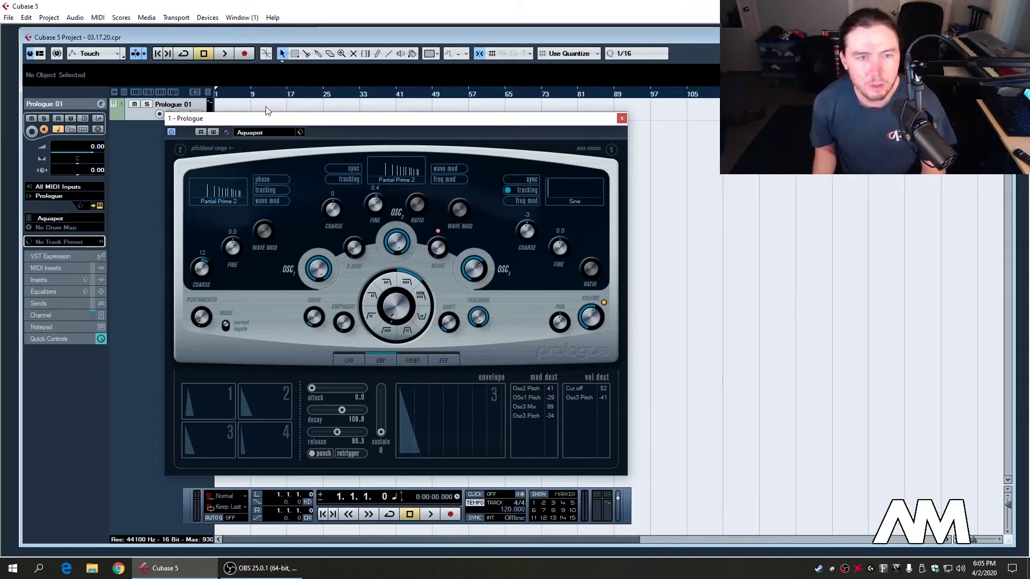
Load the Bandbass preset into the Prologue synth.
click(299, 132)
click(335, 143)
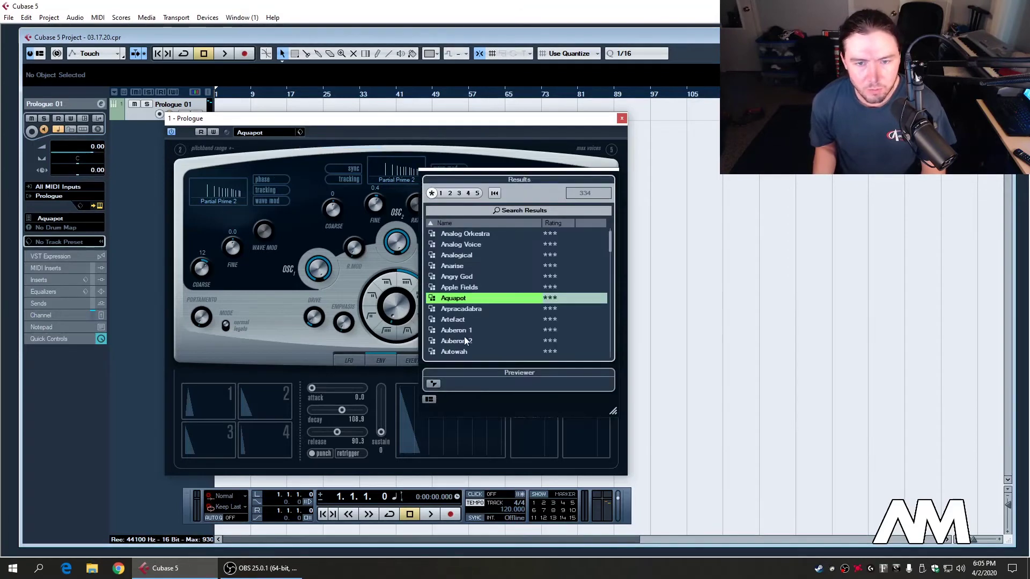
scroll(536, 316, down, 2)
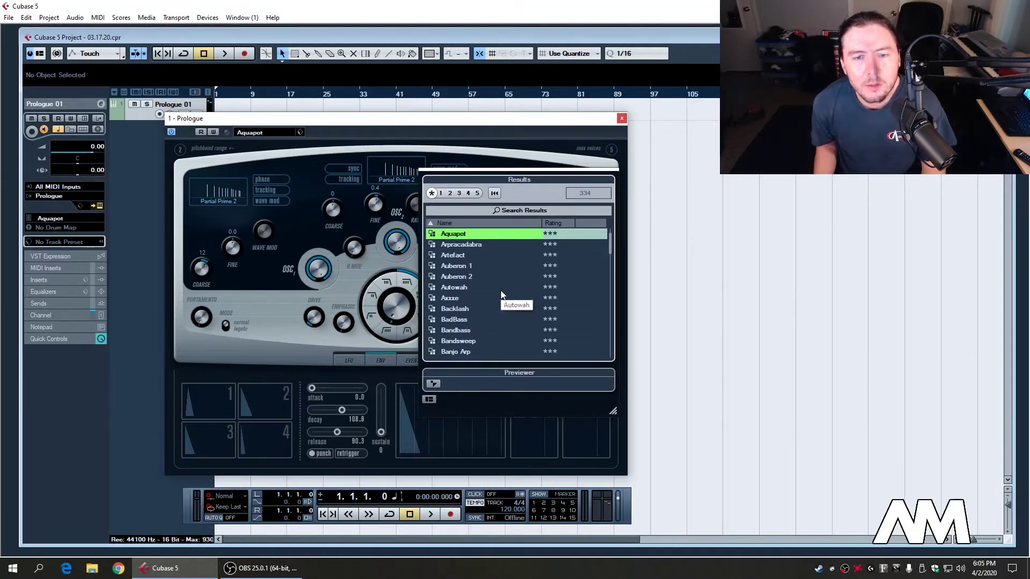
scroll(501, 297, down, 2)
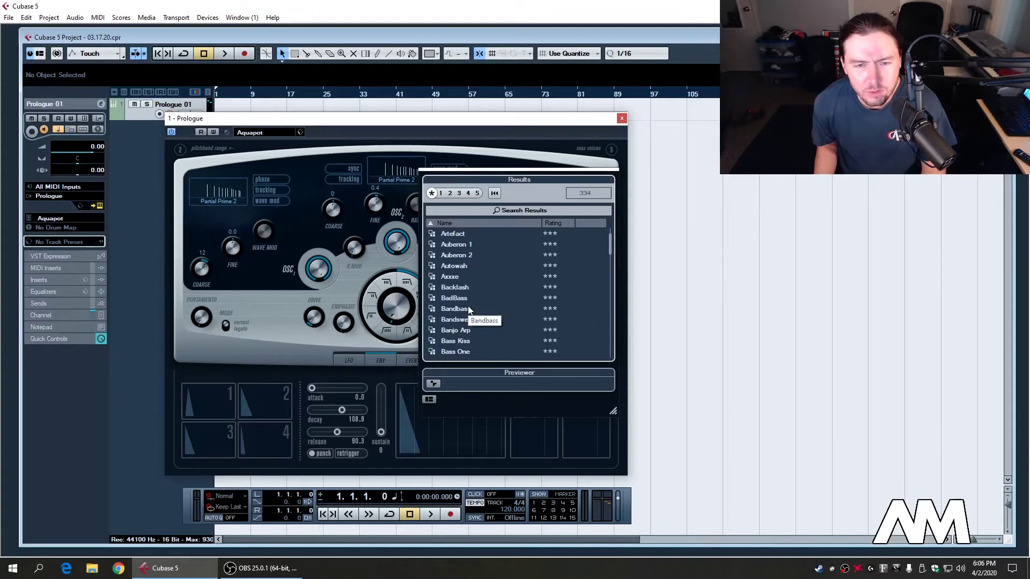
double_click(454, 309)
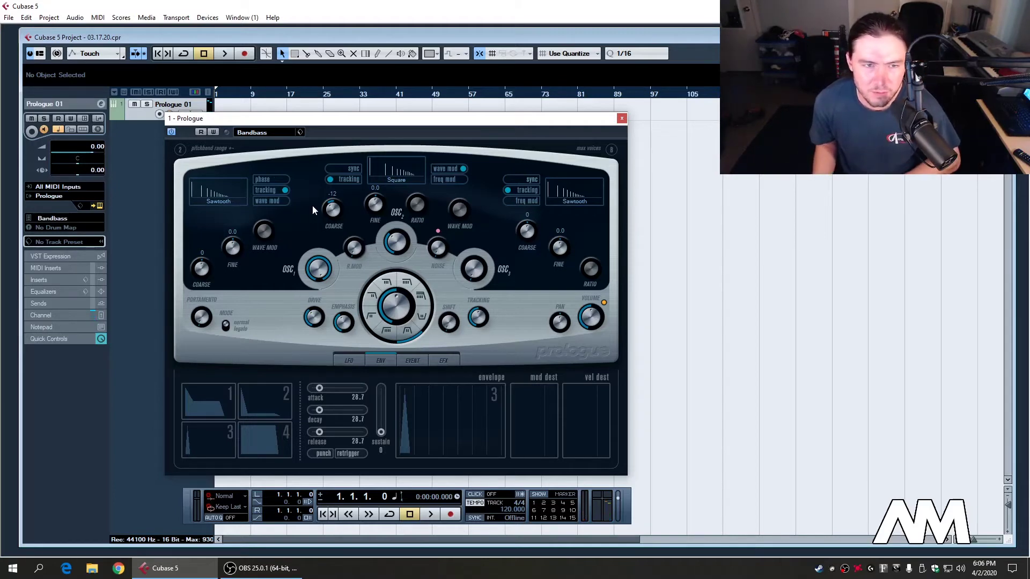
Inspect the Bandbass preset's LFO settings and its envelopes 1, 2 and 4.
click(351, 359)
click(377, 359)
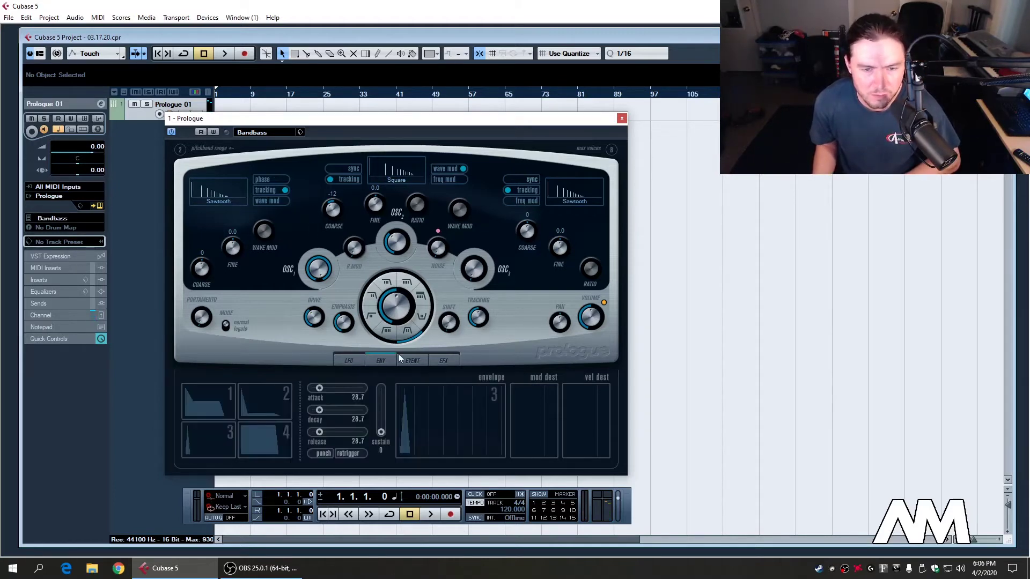
click(196, 404)
click(287, 387)
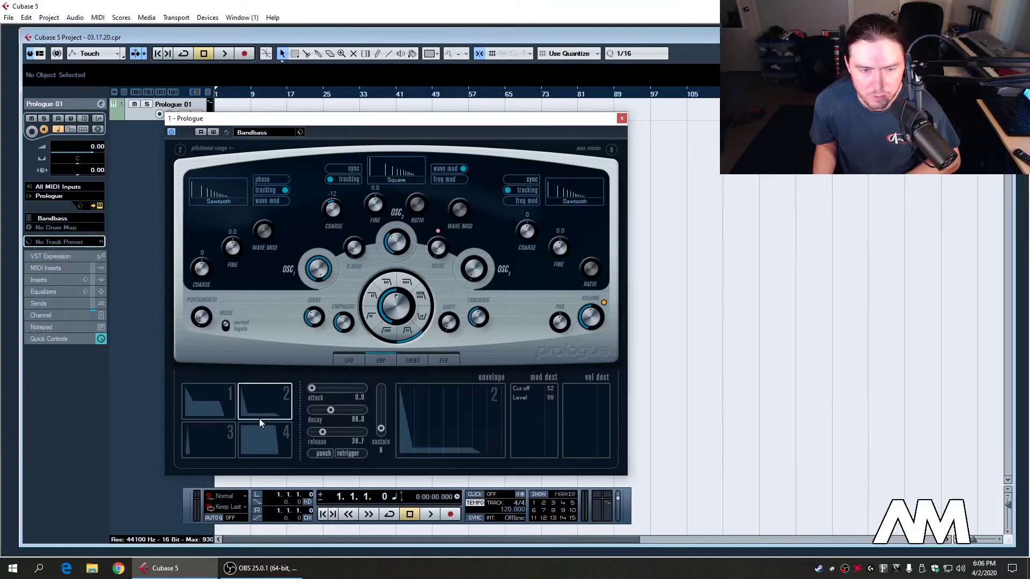
click(262, 443)
click(211, 397)
click(243, 395)
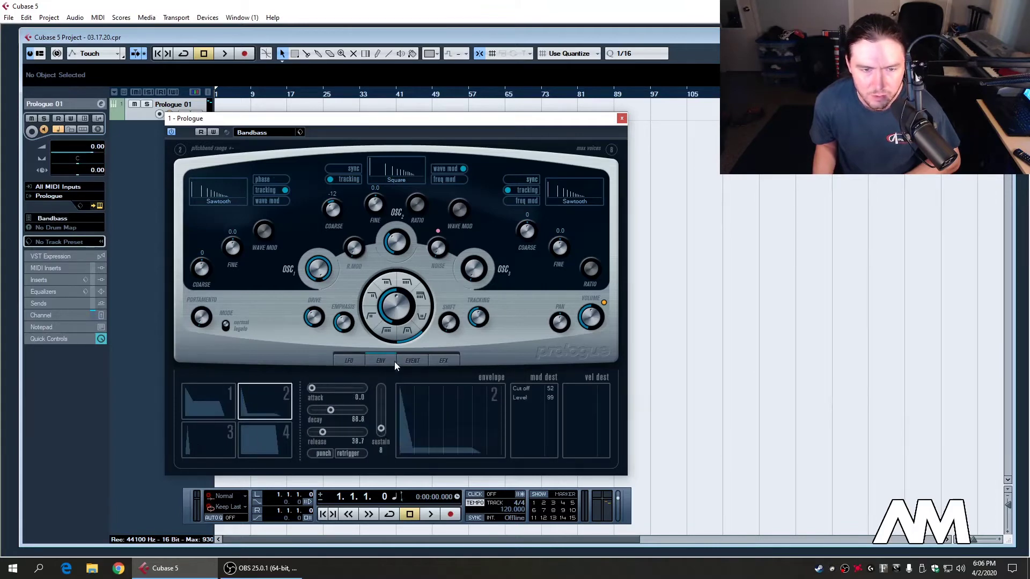
Review Bandbass's event, effects and LFO settings and return to envelope 2.
click(412, 360)
click(444, 361)
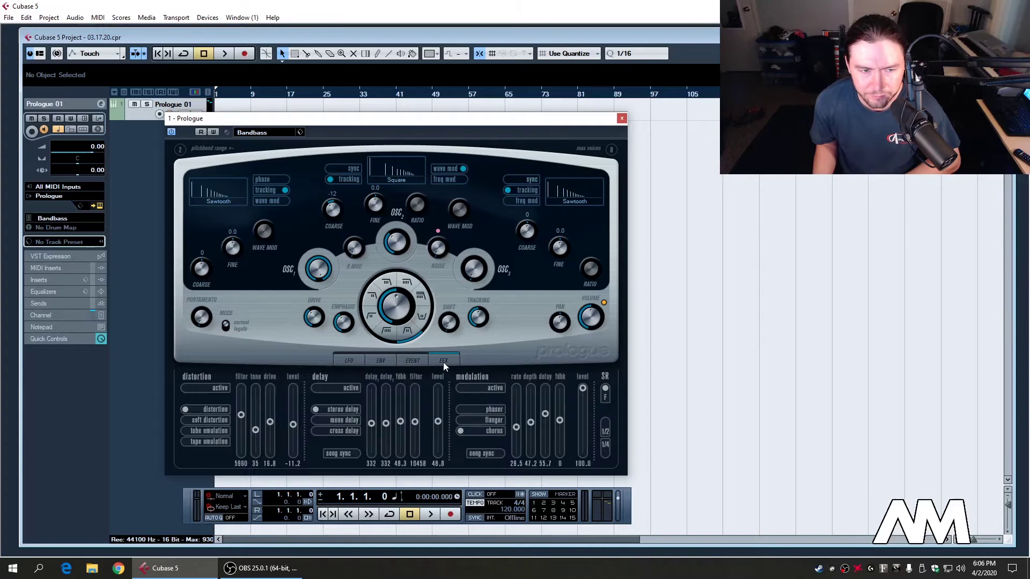
click(415, 361)
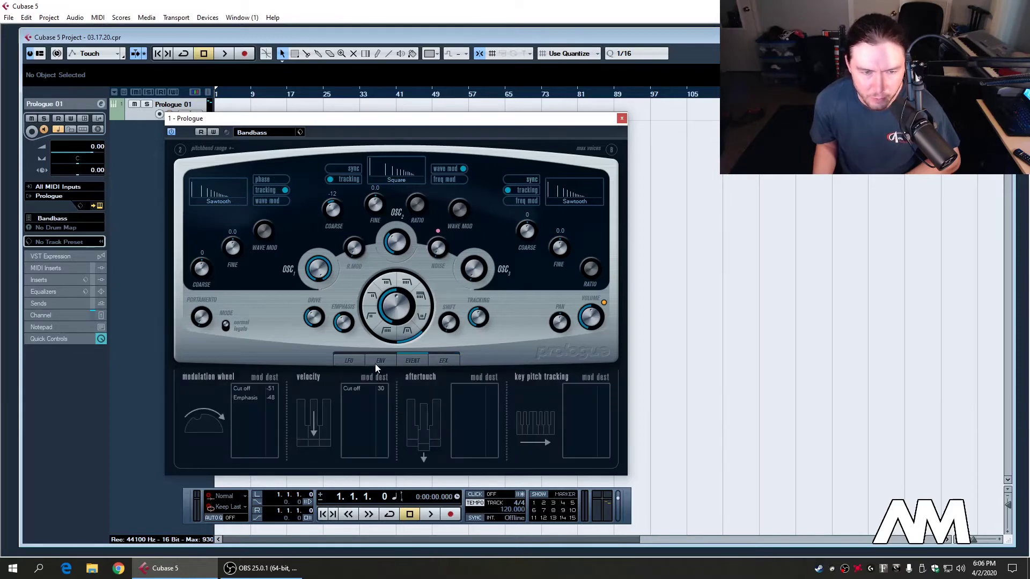
click(374, 363)
click(361, 359)
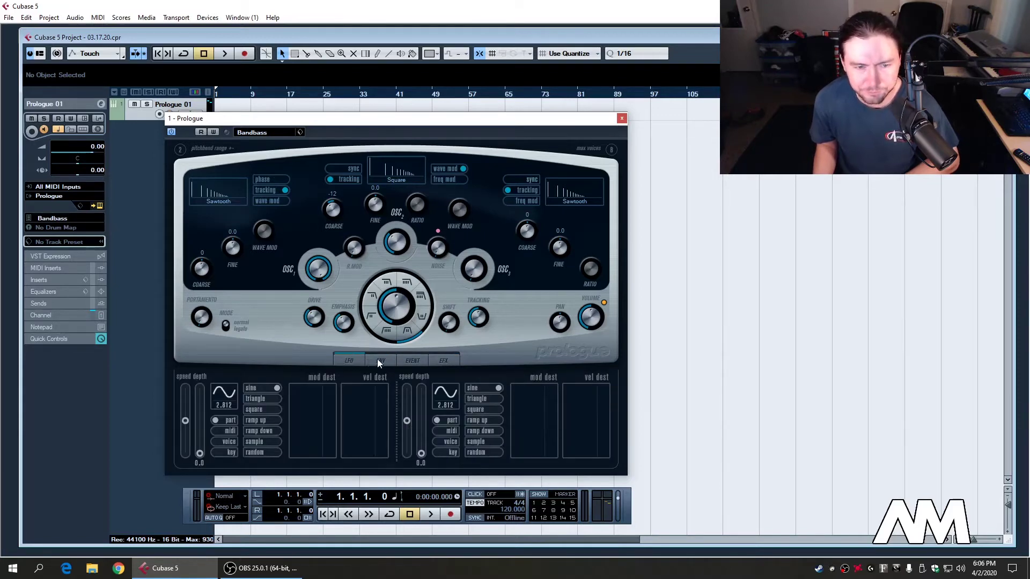
click(379, 361)
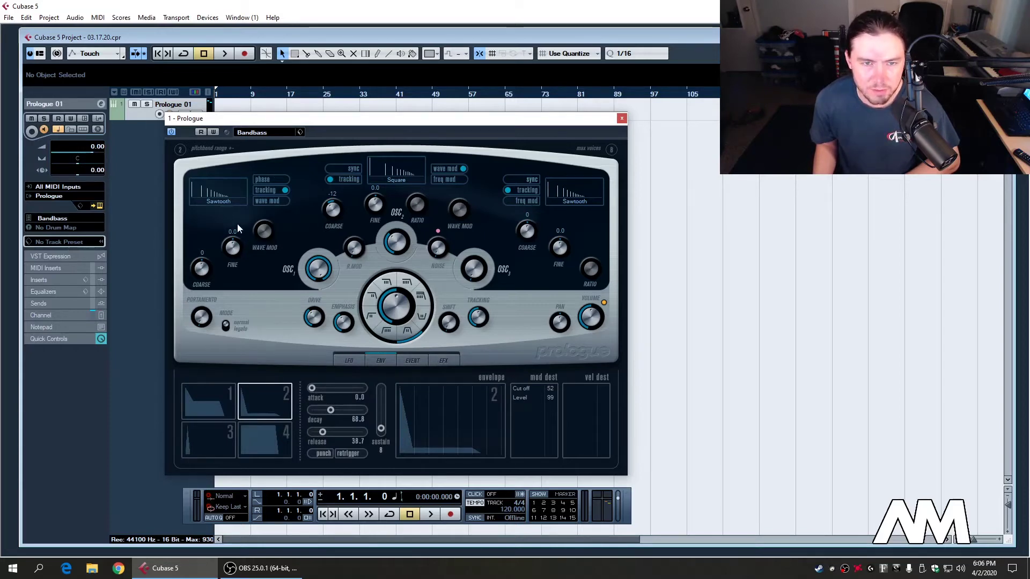
Try a different filter type on Bandbass and set envelope 2's decay to 90.0.
mouse_move(396, 321)
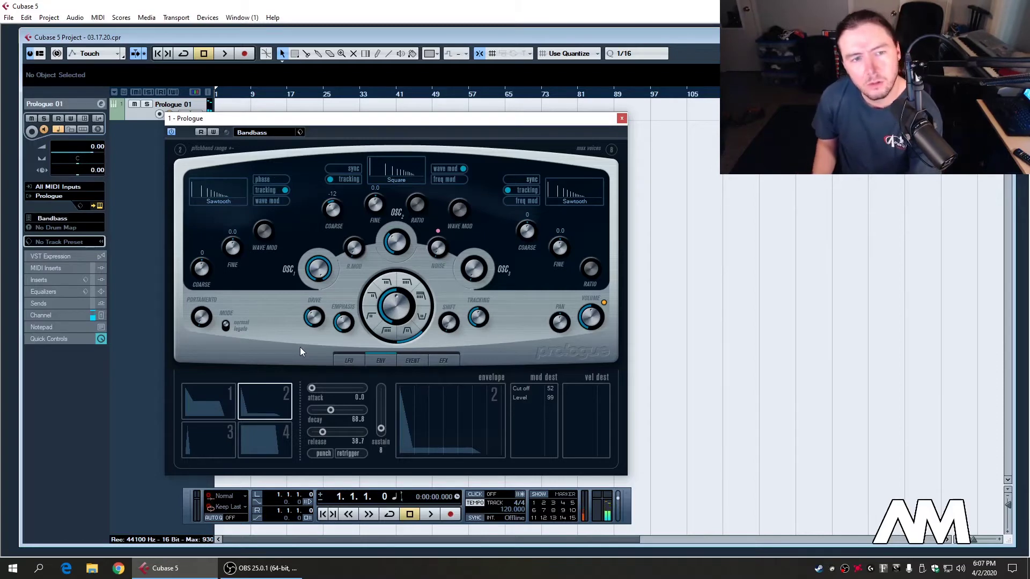
click(422, 299)
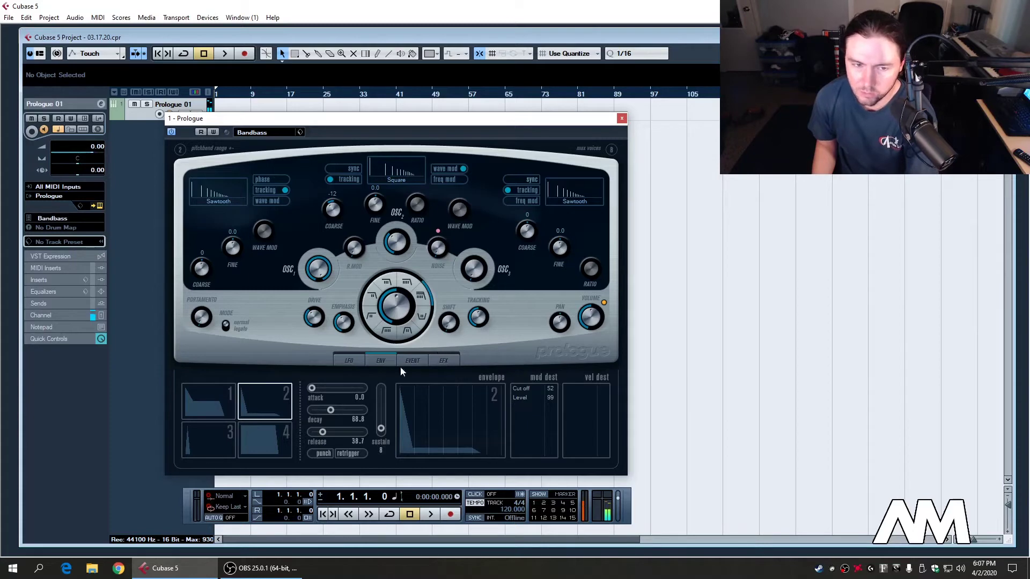
drag(333, 410, 339, 407)
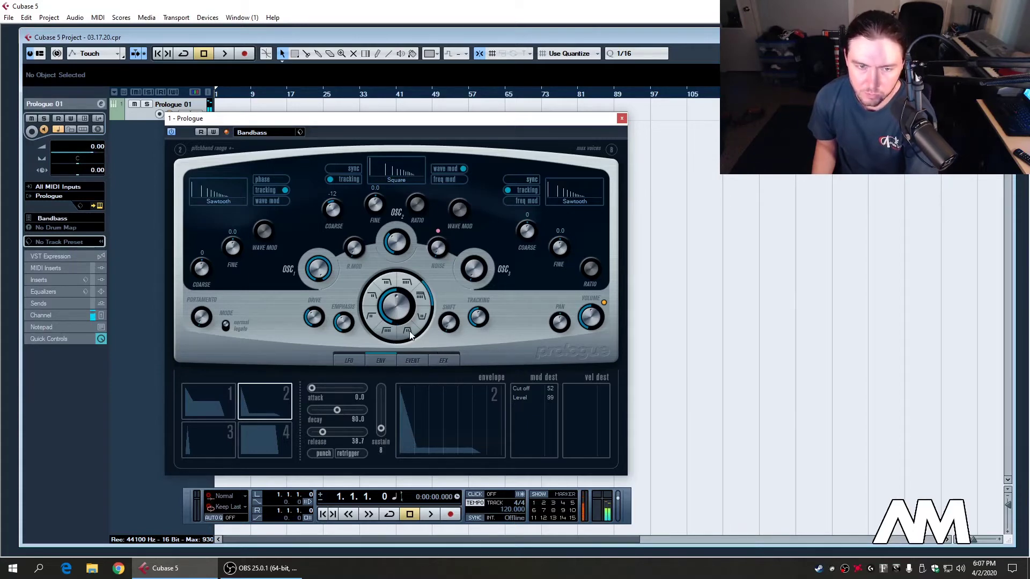
mouse_move(408, 312)
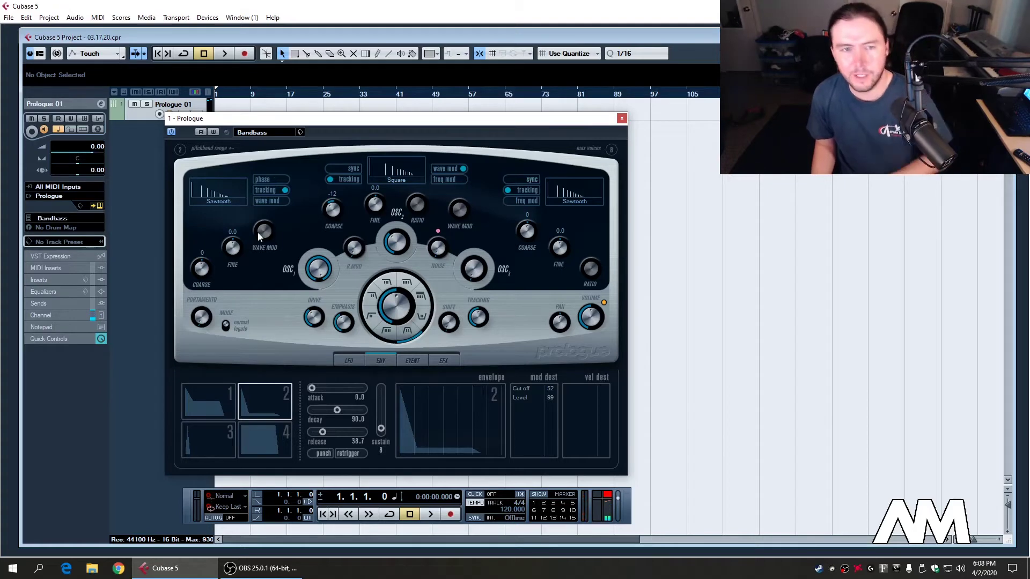
Load the Bell Strings preset into the Prologue synth.
click(299, 133)
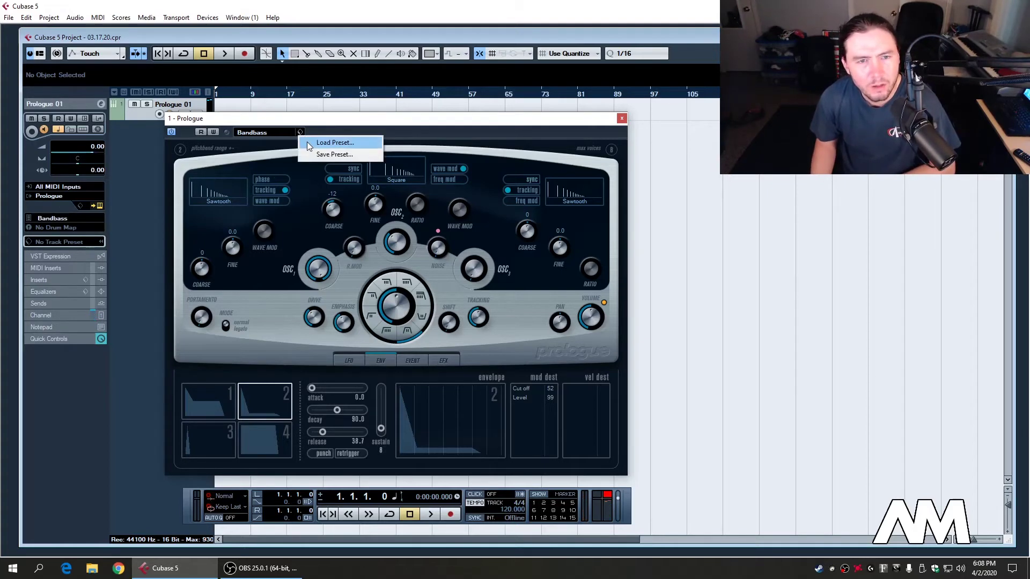
click(307, 141)
scroll(483, 296, down, 5)
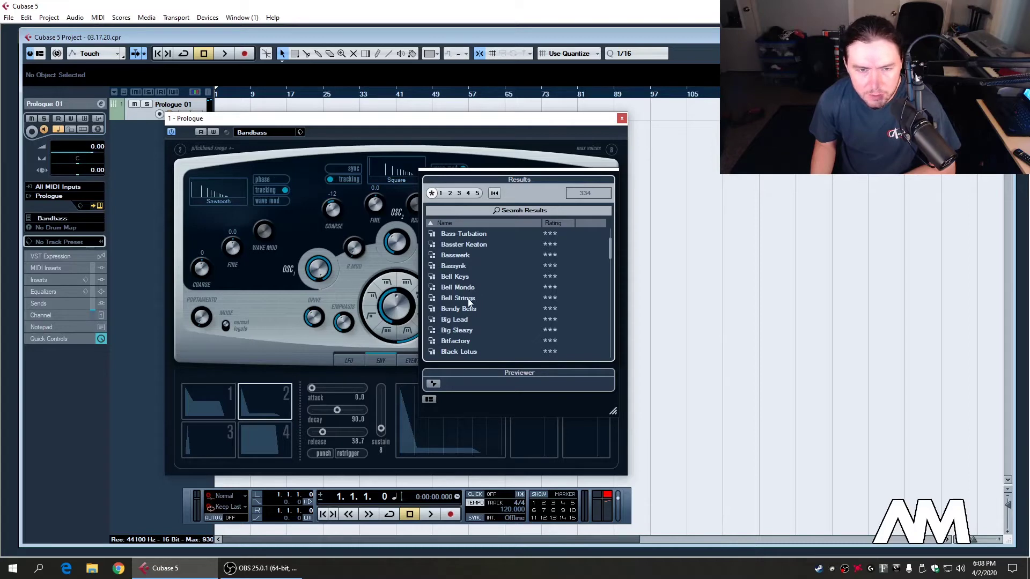
double_click(468, 298)
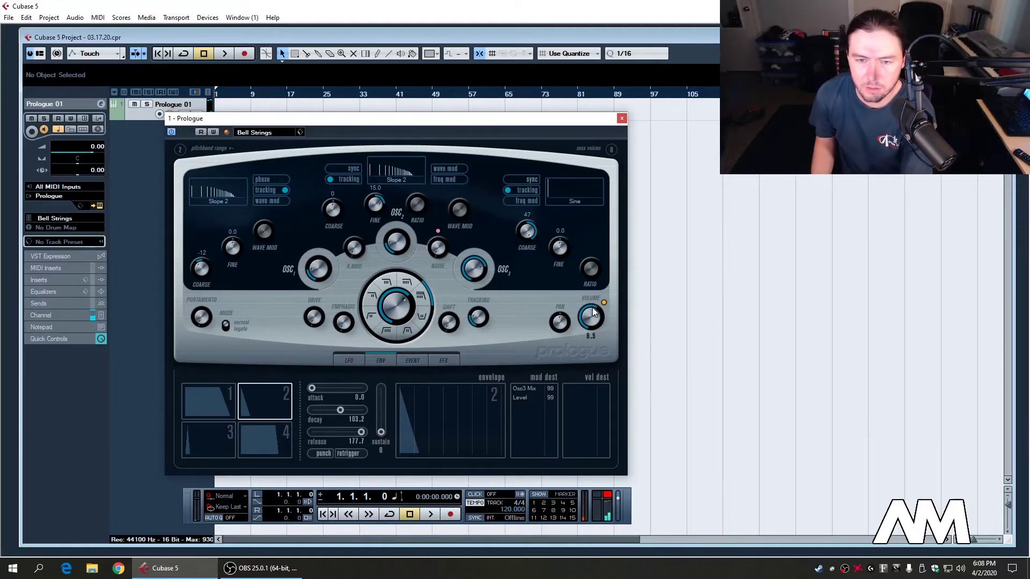
Set the maximum number of voices to 1 for the Bell Strings preset.
mouse_move(590, 314)
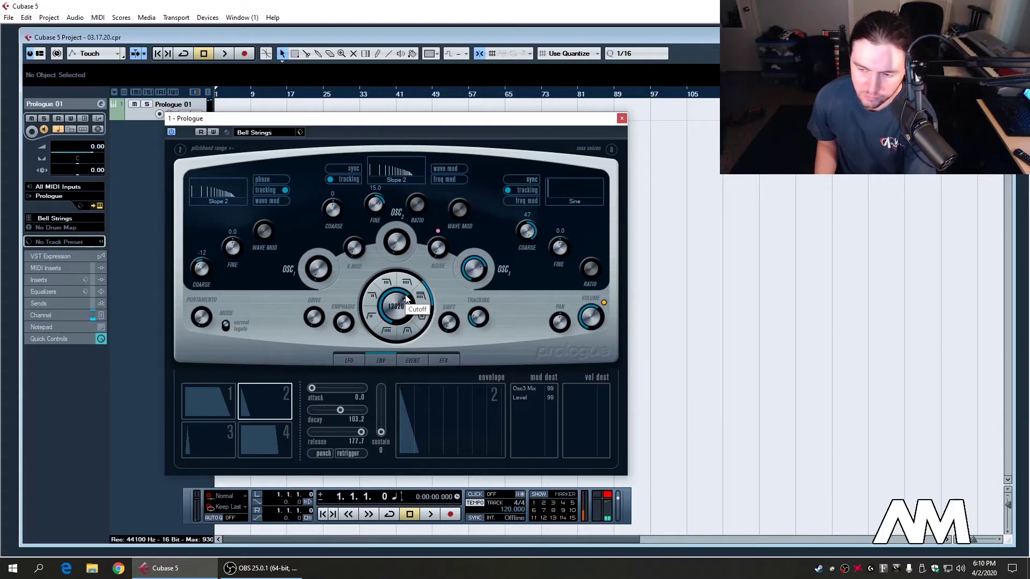
mouse_move(595, 324)
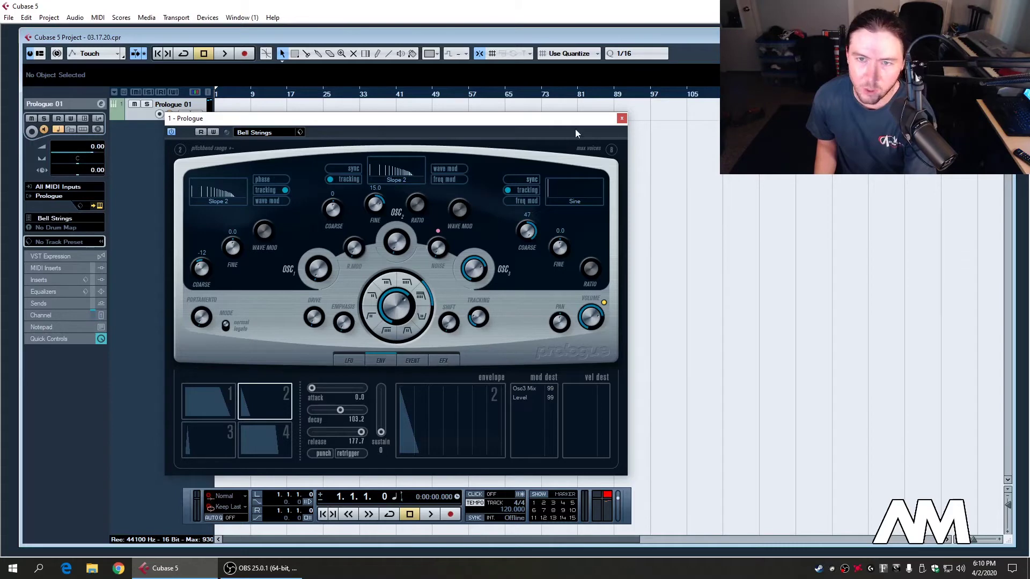
click(612, 150)
click(643, 159)
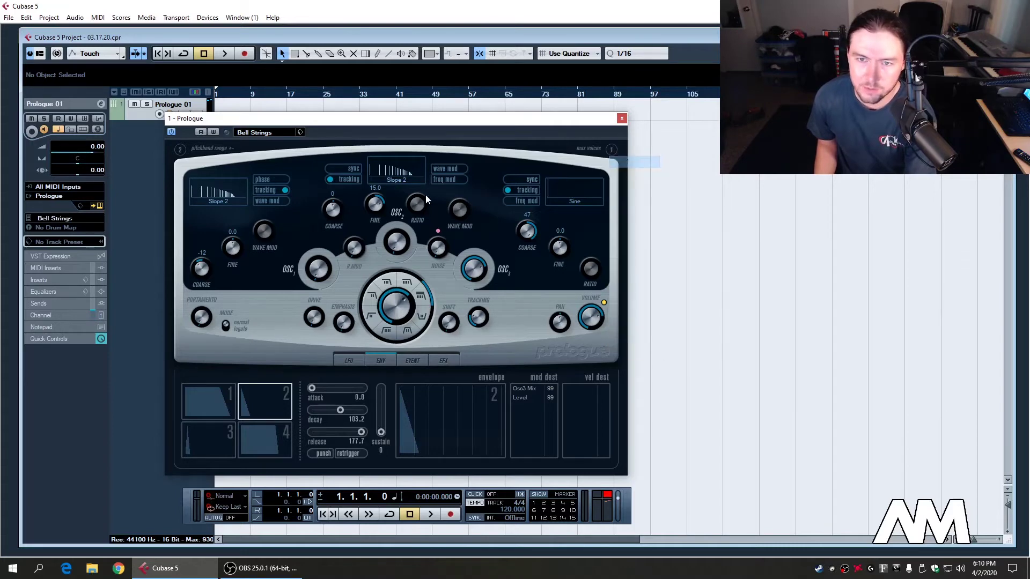
Try a higher portamento amount on Bell Strings and turn it fully back down.
mouse_move(205, 313)
drag(206, 312, 211, 288)
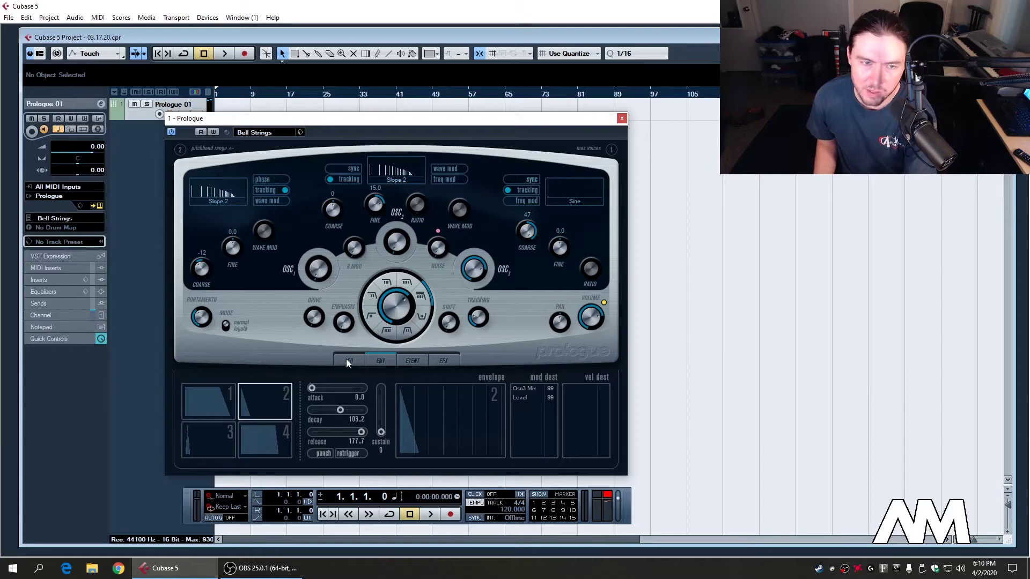
mouse_move(198, 320)
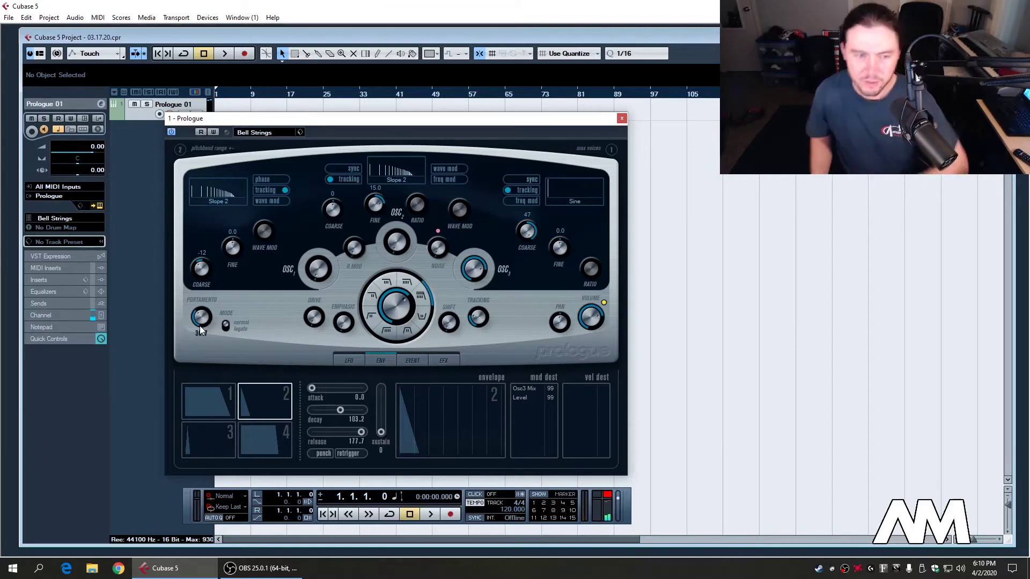
drag(199, 326, 207, 371)
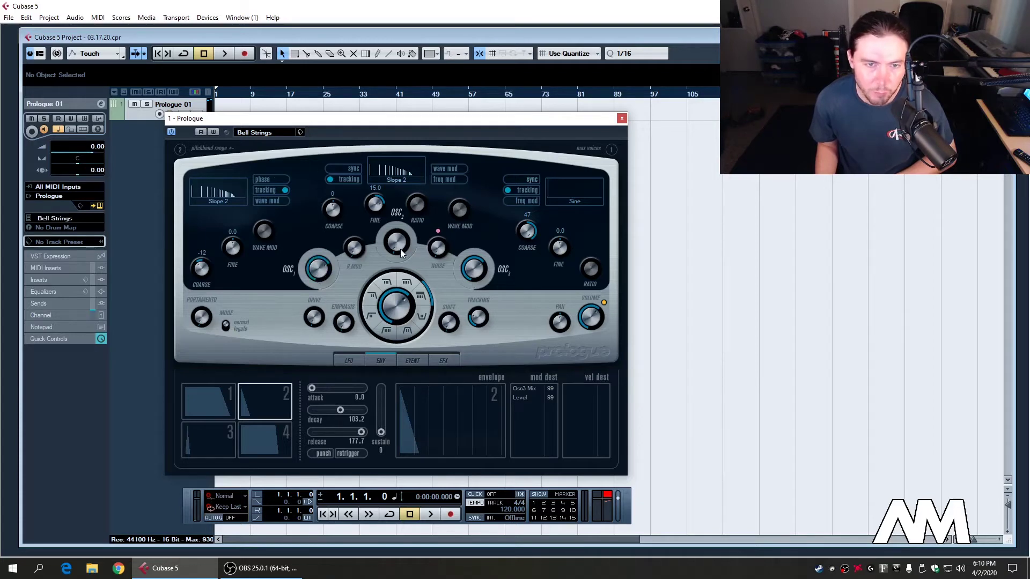
Raise oscillator 2's level on Bell Strings and lower the synth's overall volume.
drag(400, 253, 399, 212)
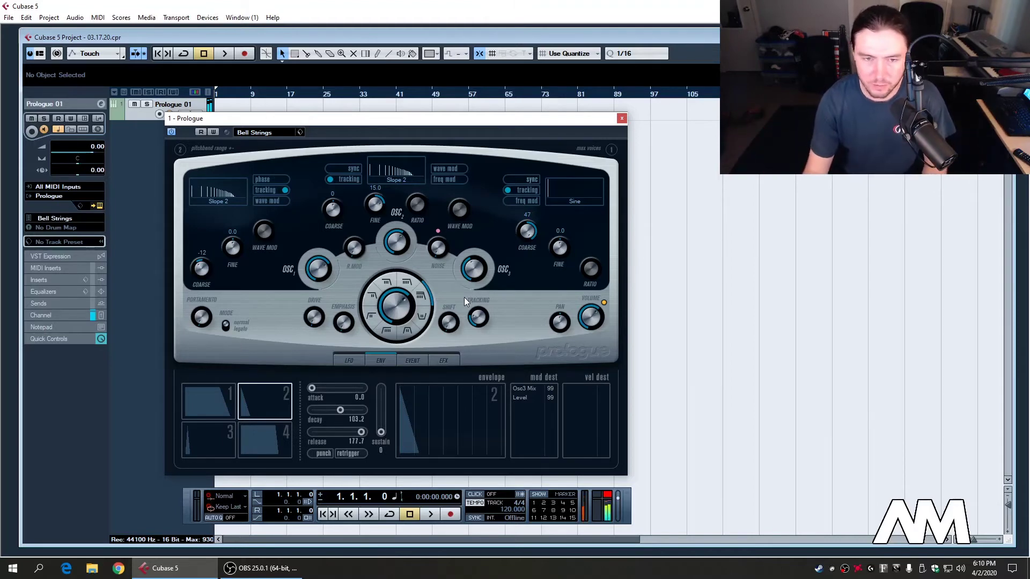
mouse_move(587, 315)
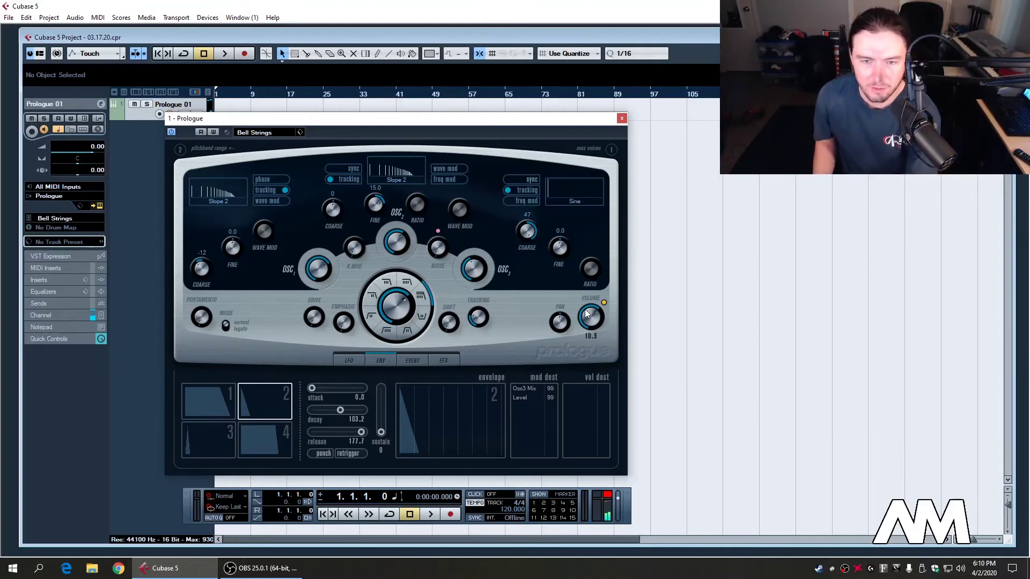
drag(587, 316, 591, 328)
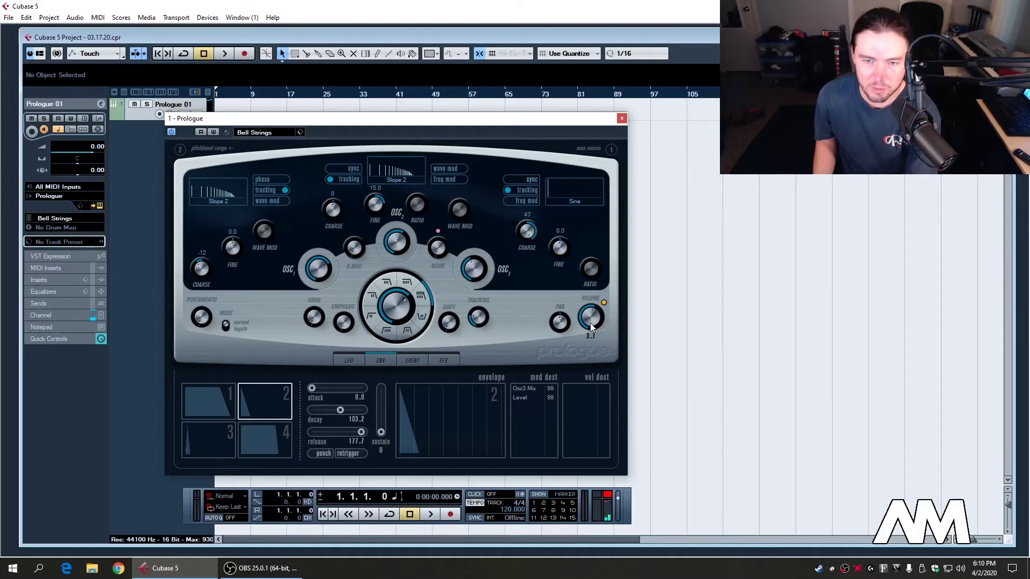
Reset the output level meter's clipping indicator and view the waveform choices for oscillator 1.
click(608, 494)
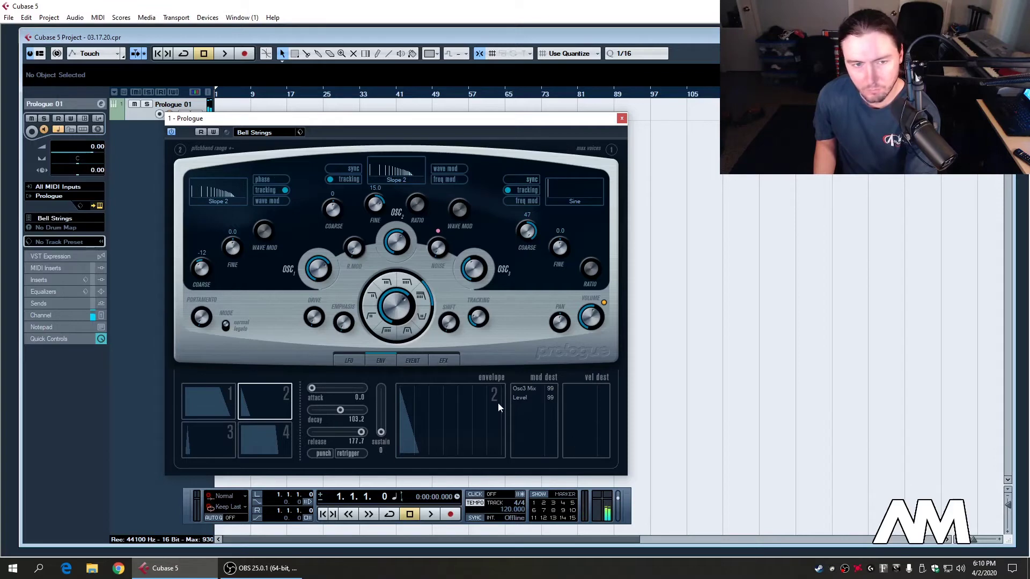
click(223, 201)
click(230, 173)
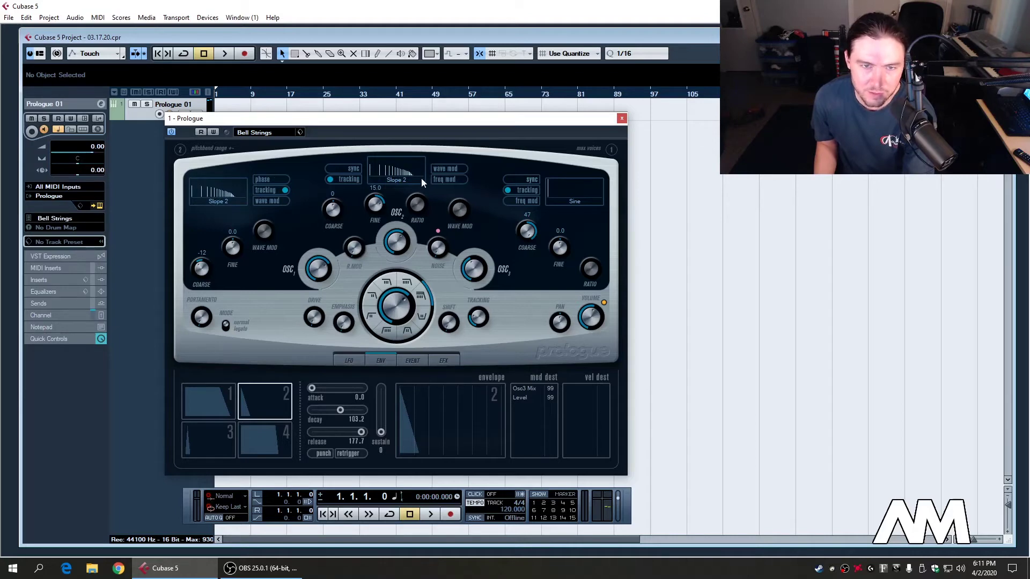
Try the Sawtooth waveform on oscillator 1 and switch it back to Slope 2.
click(214, 194)
click(222, 215)
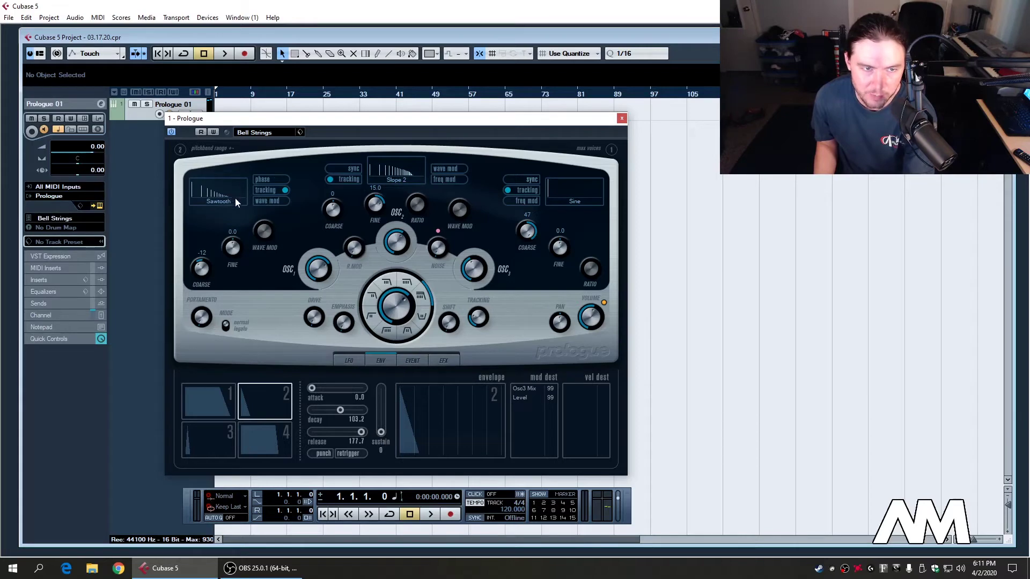
click(225, 208)
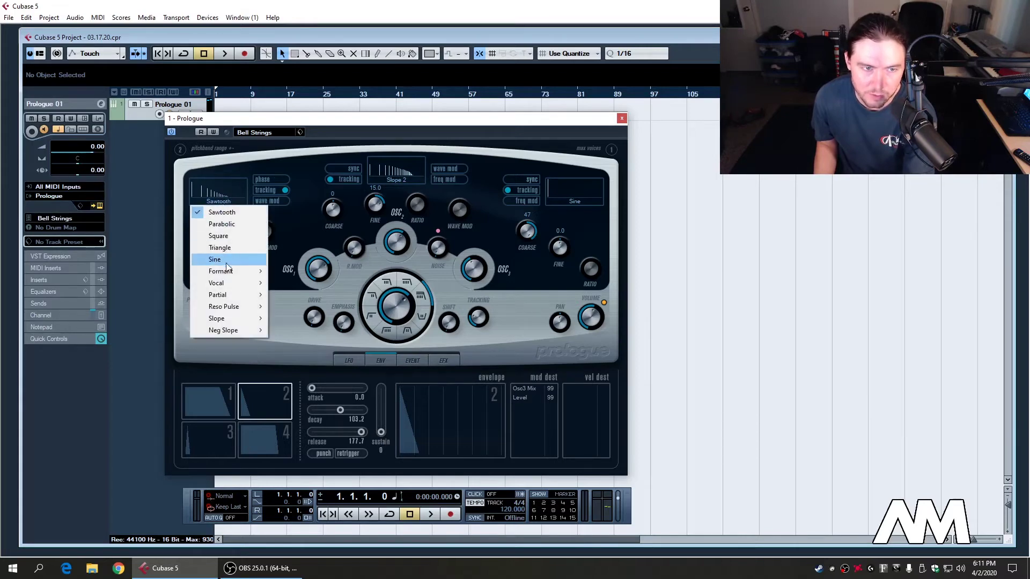
mouse_move(246, 321)
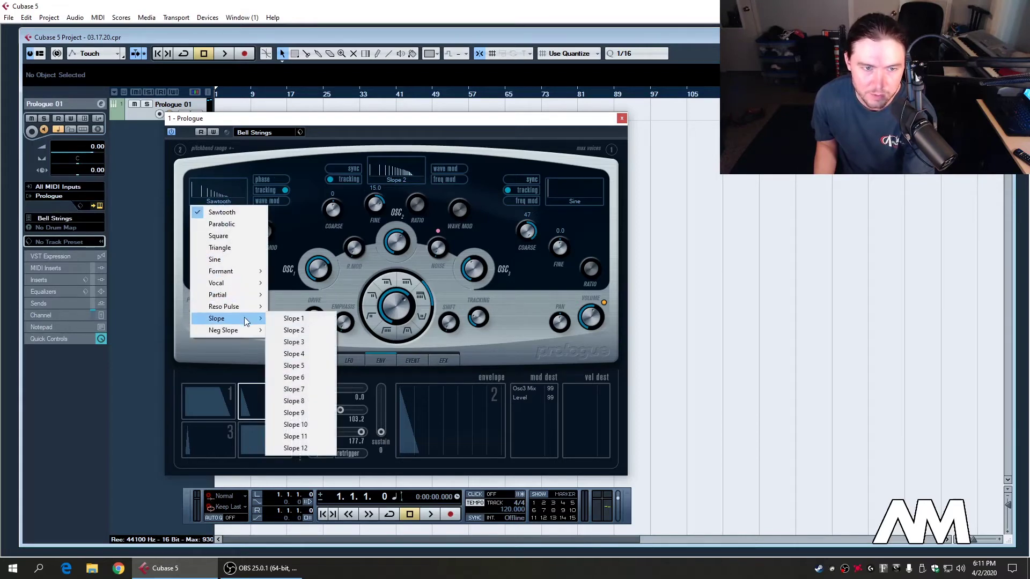
click(294, 330)
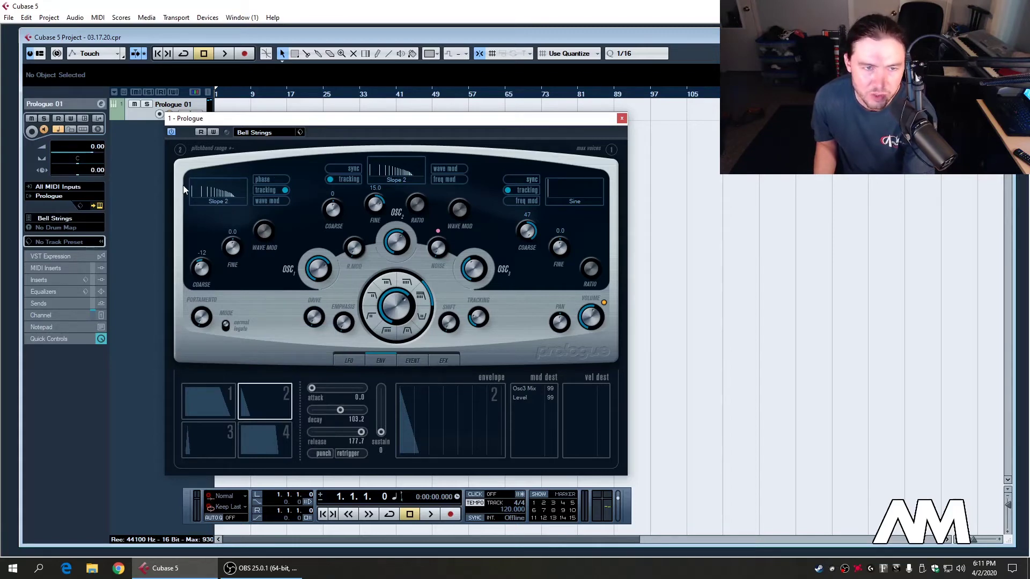
Try the Slope 8 and Slope 7 waveforms on oscillator 1.
click(221, 197)
mouse_move(236, 322)
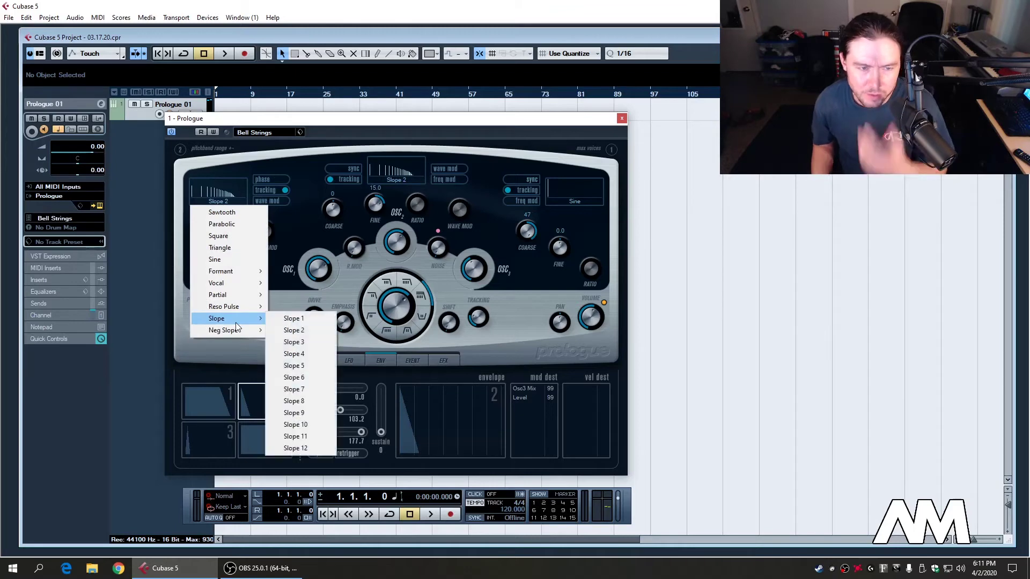
click(312, 400)
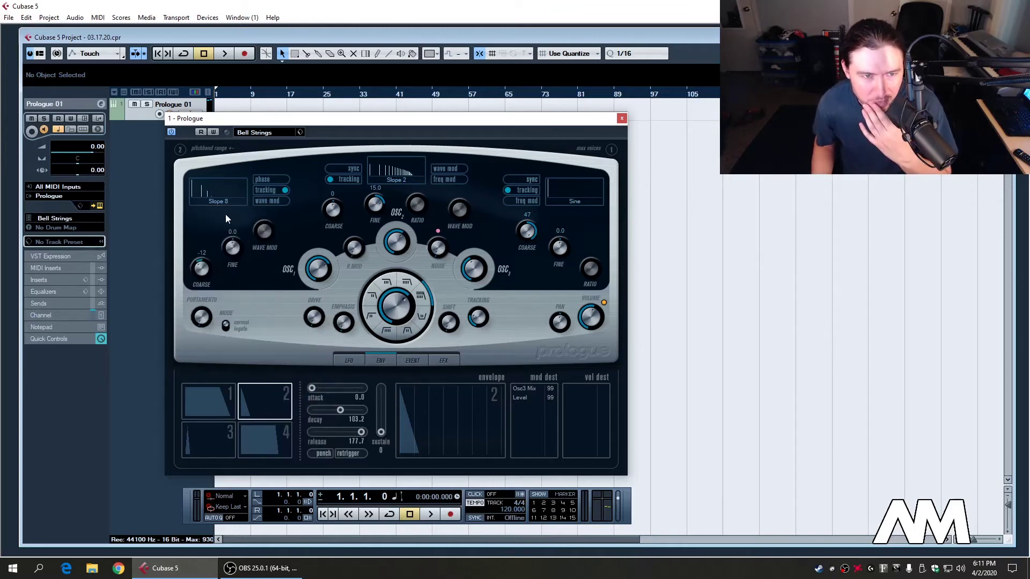
click(222, 202)
mouse_move(236, 319)
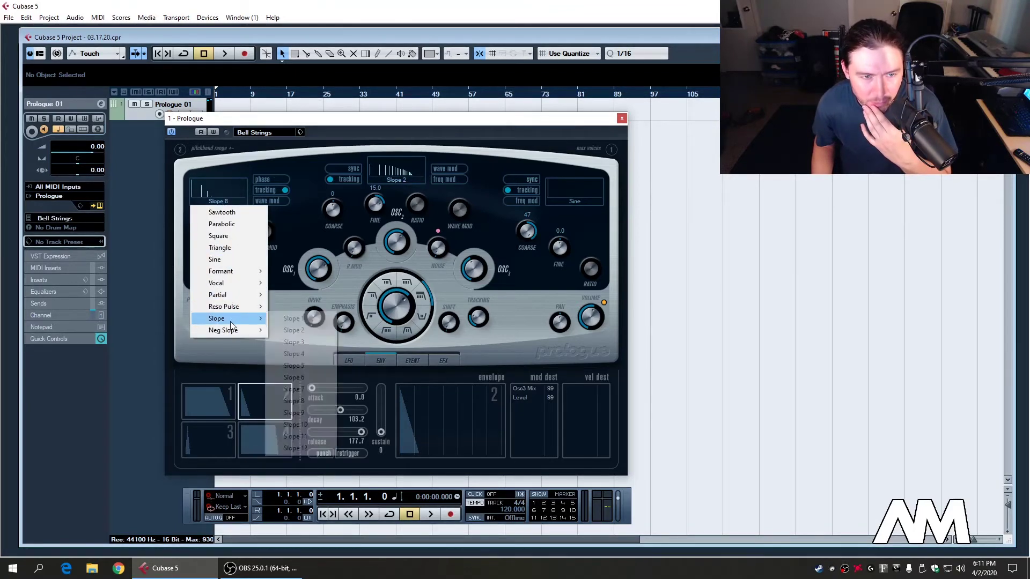
click(313, 390)
click(219, 202)
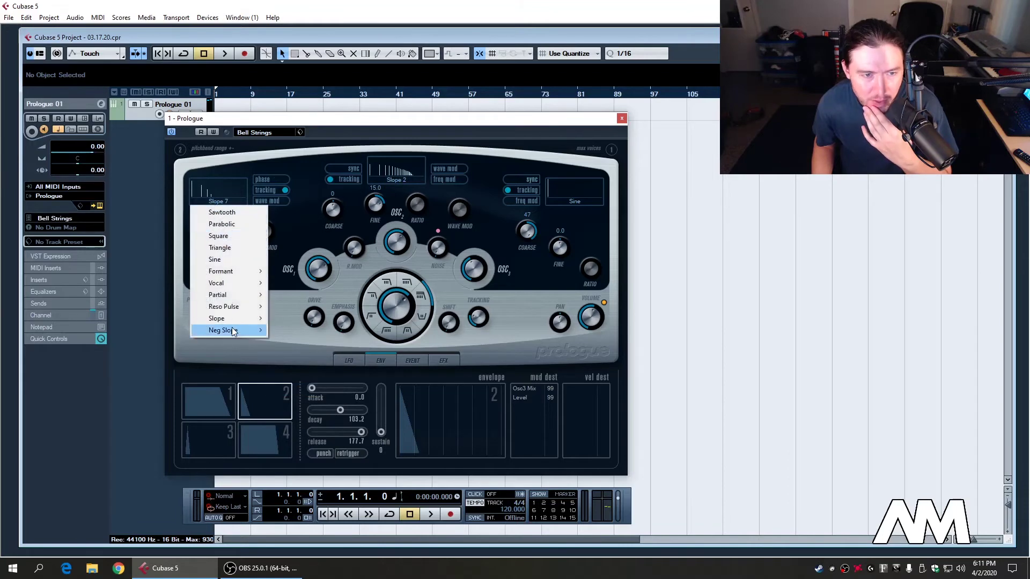
click(290, 213)
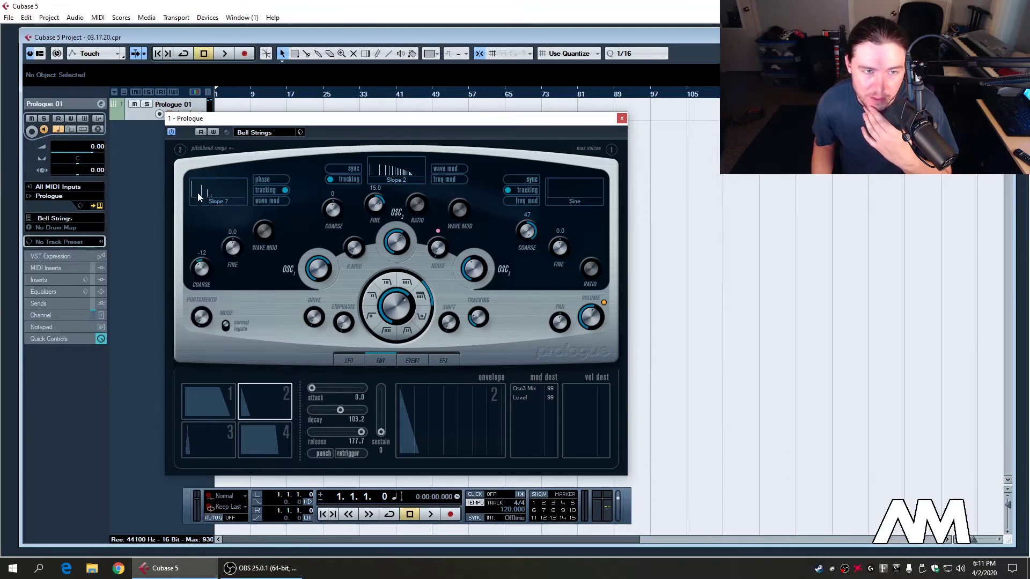
Step oscillator 1 through the Slope 1, Slope 2, Slope 3 and Slope 4 waveforms to compare them.
click(220, 199)
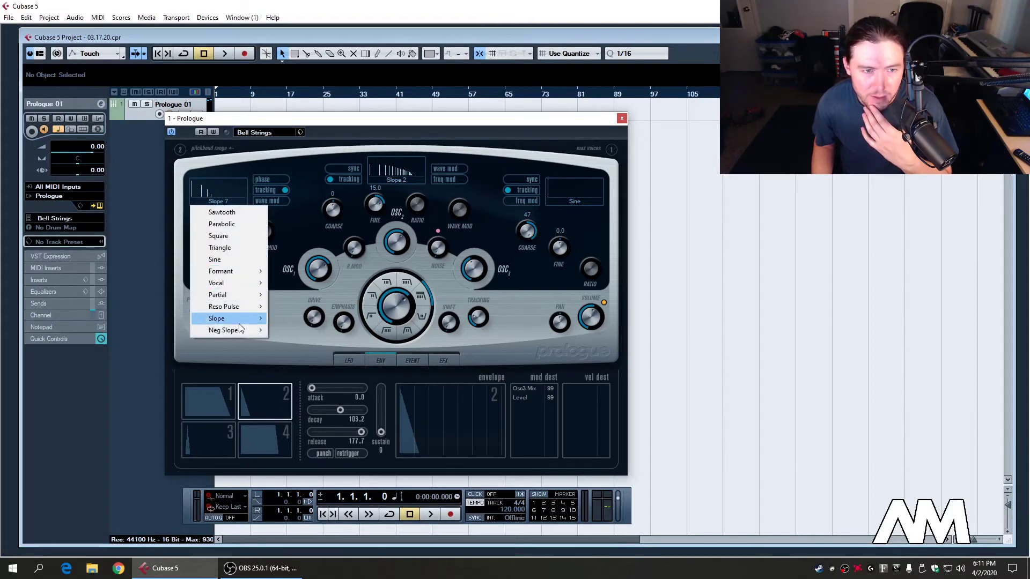
mouse_move(237, 317)
click(293, 318)
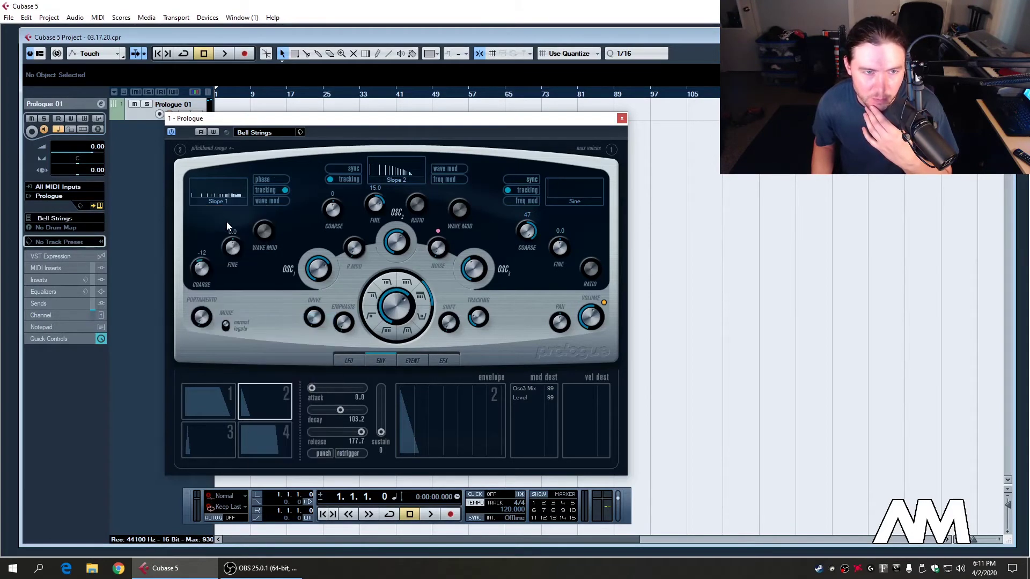
click(218, 201)
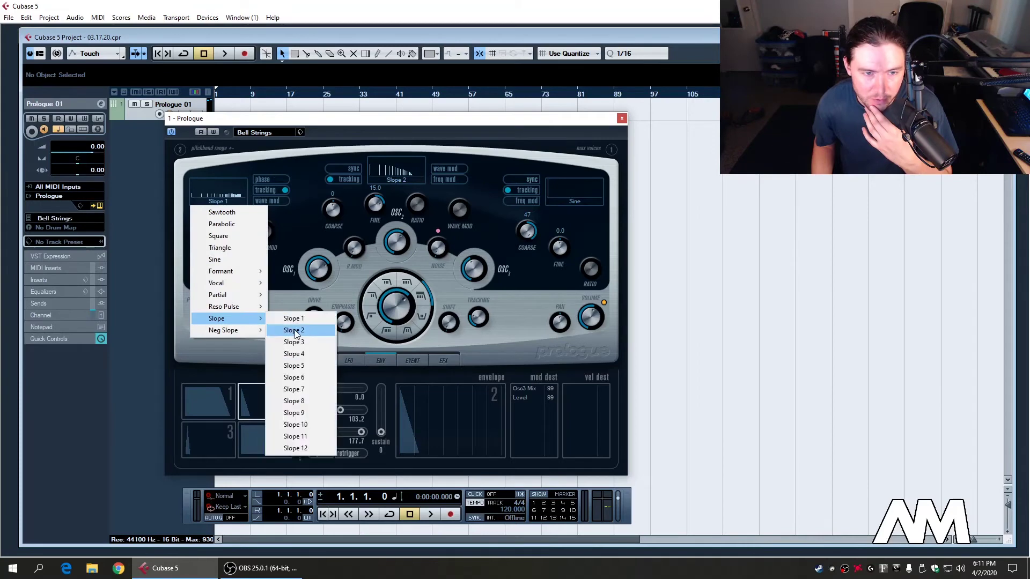
click(294, 329)
click(215, 202)
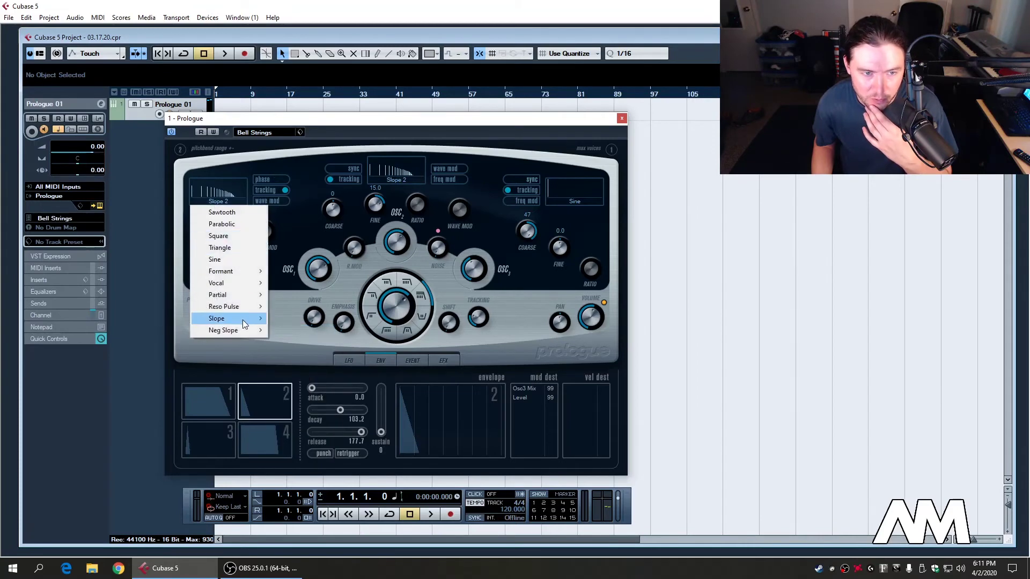
click(295, 337)
click(214, 201)
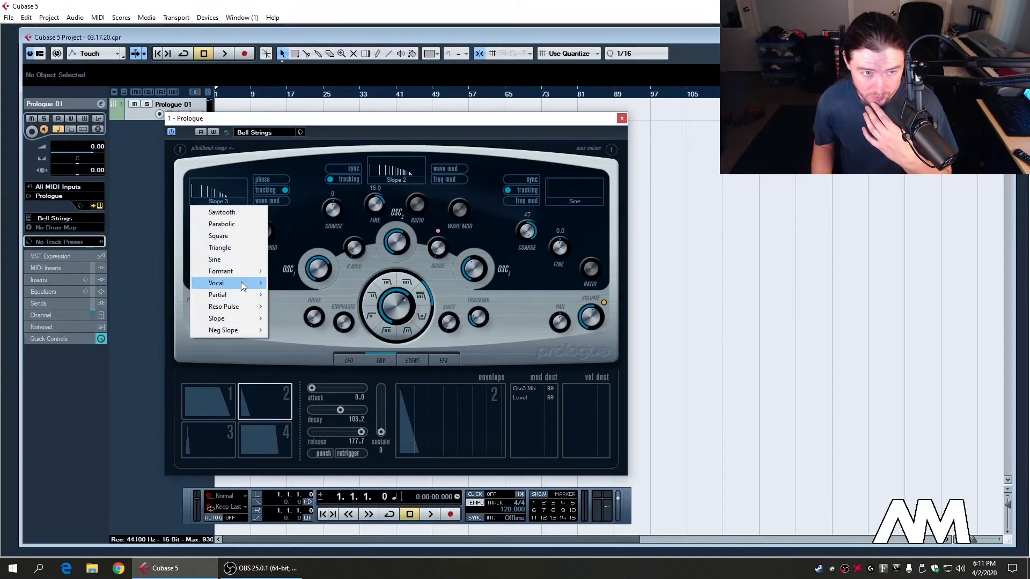
click(313, 355)
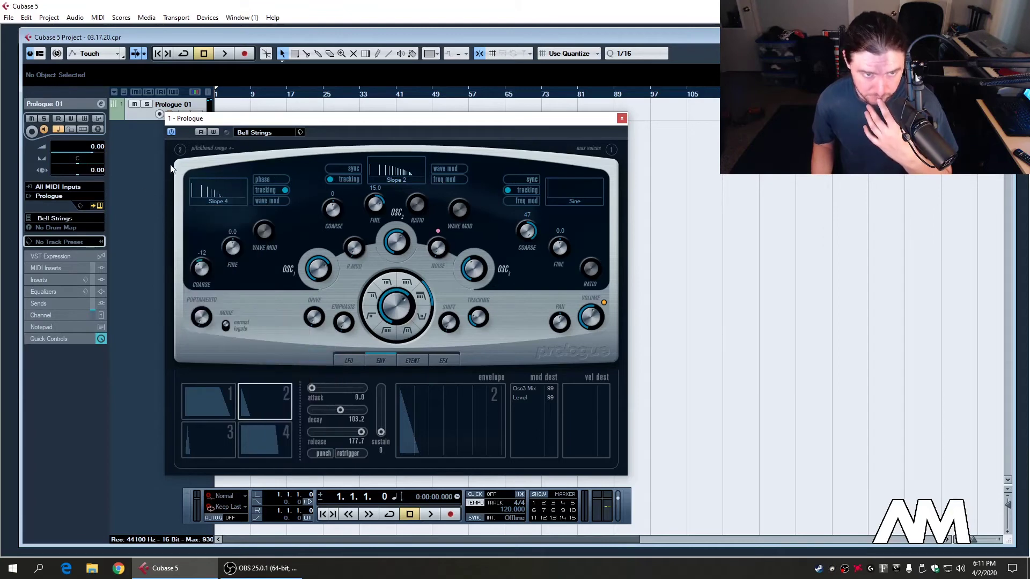
click(217, 199)
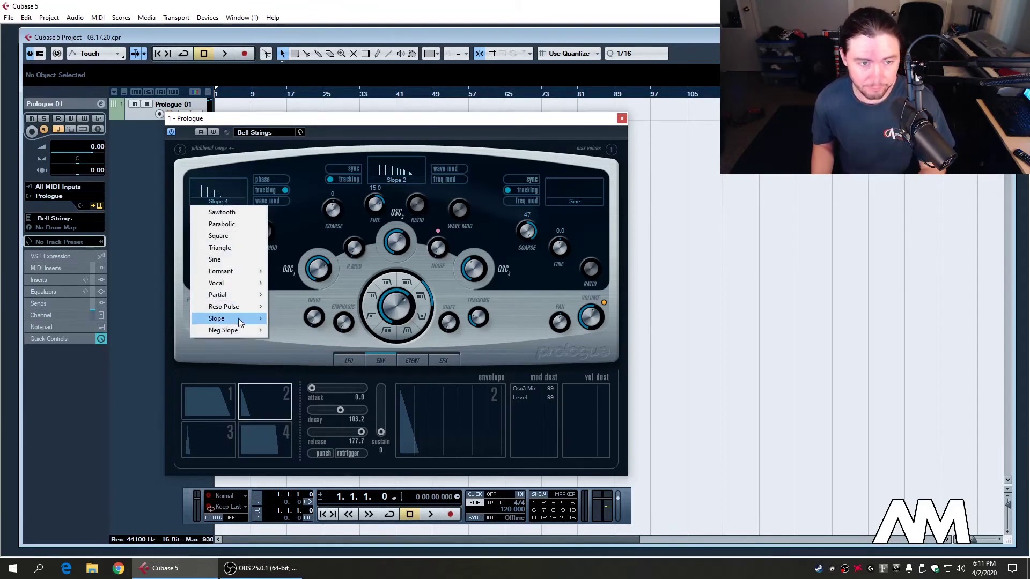
click(229, 172)
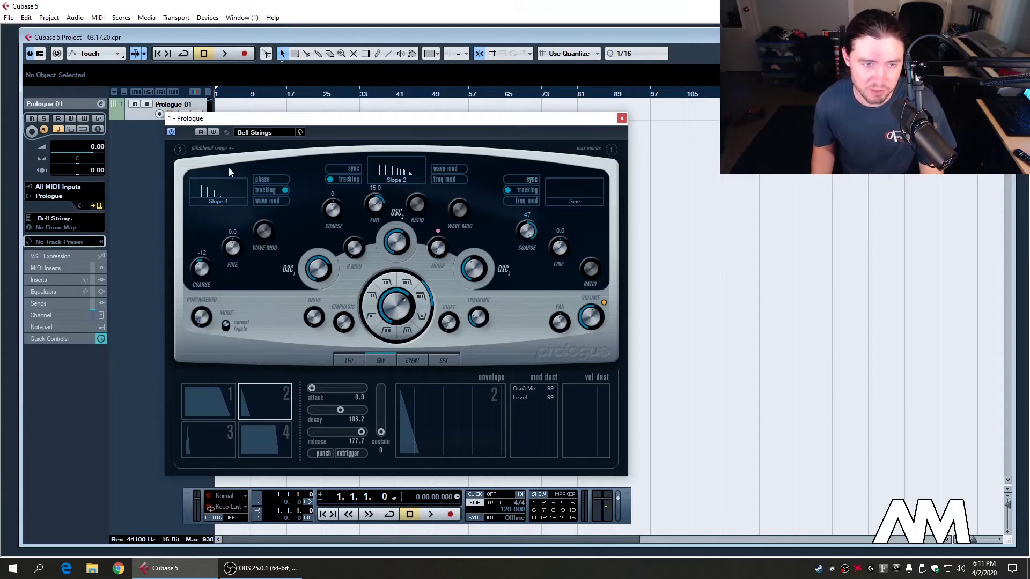
Try the Neg Slope 6 waveform on oscillator 1 and return it to Slope 2.
click(216, 201)
mouse_move(234, 329)
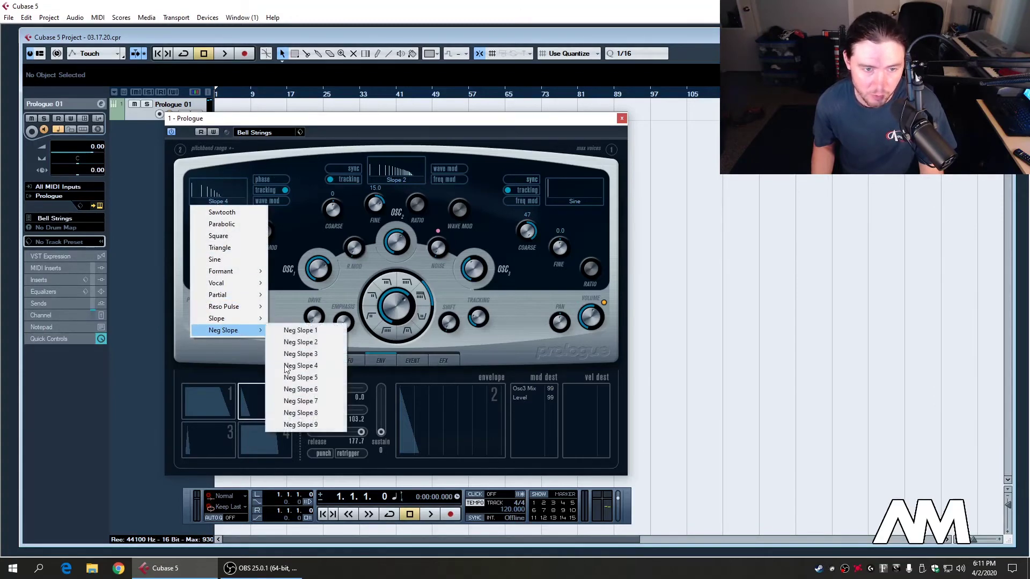
click(298, 389)
click(218, 202)
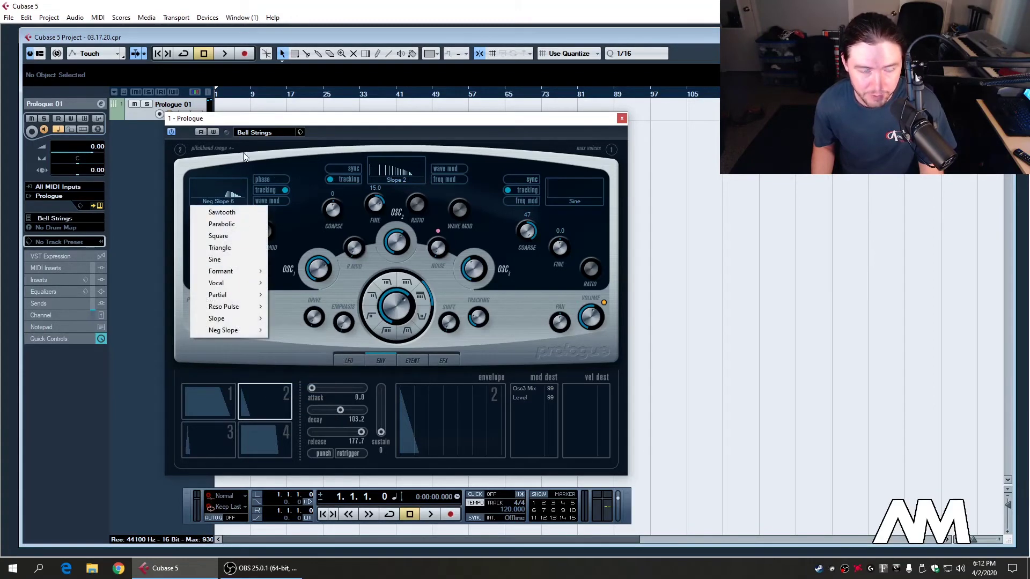
click(232, 202)
click(229, 201)
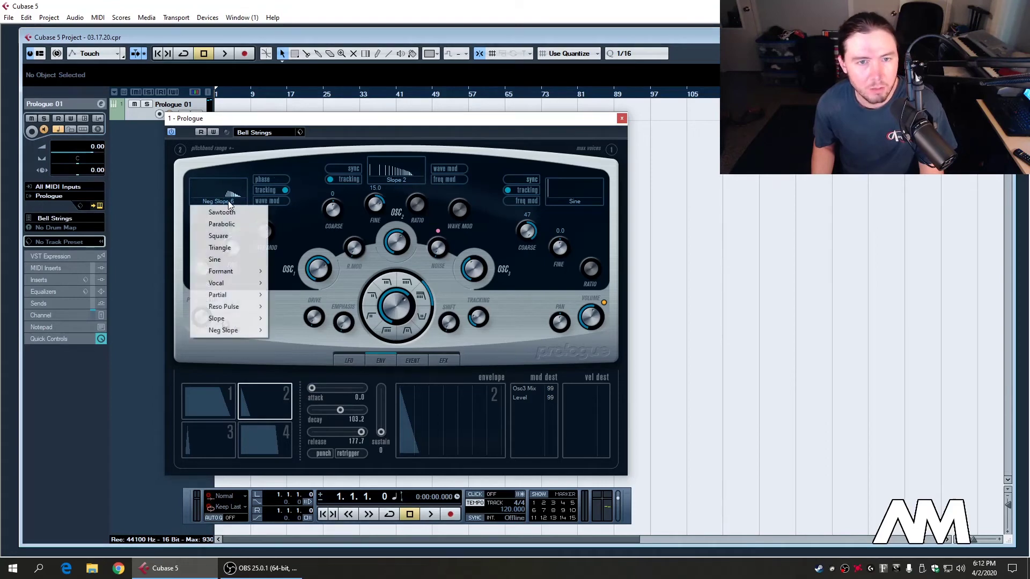
mouse_move(241, 319)
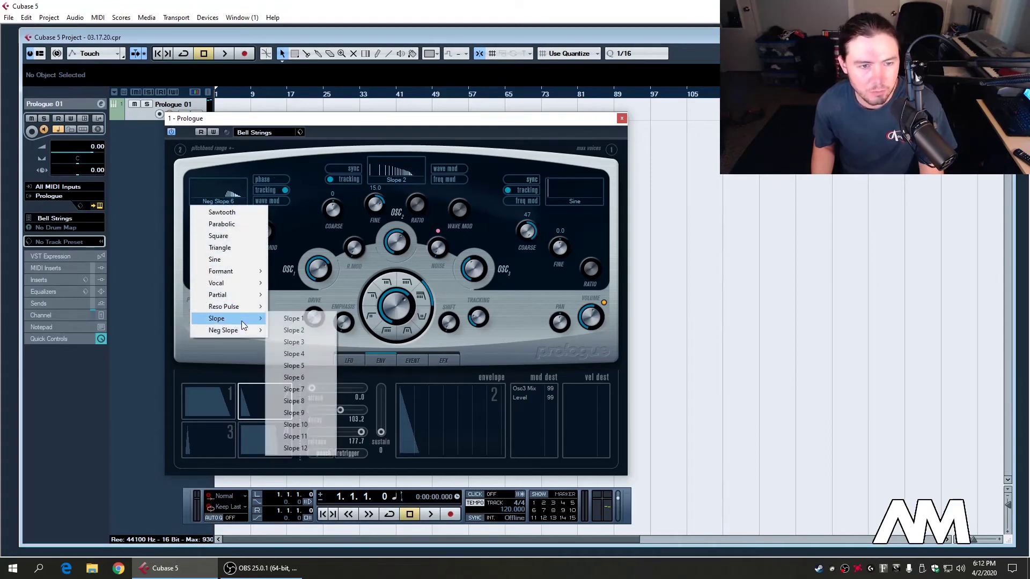
click(304, 330)
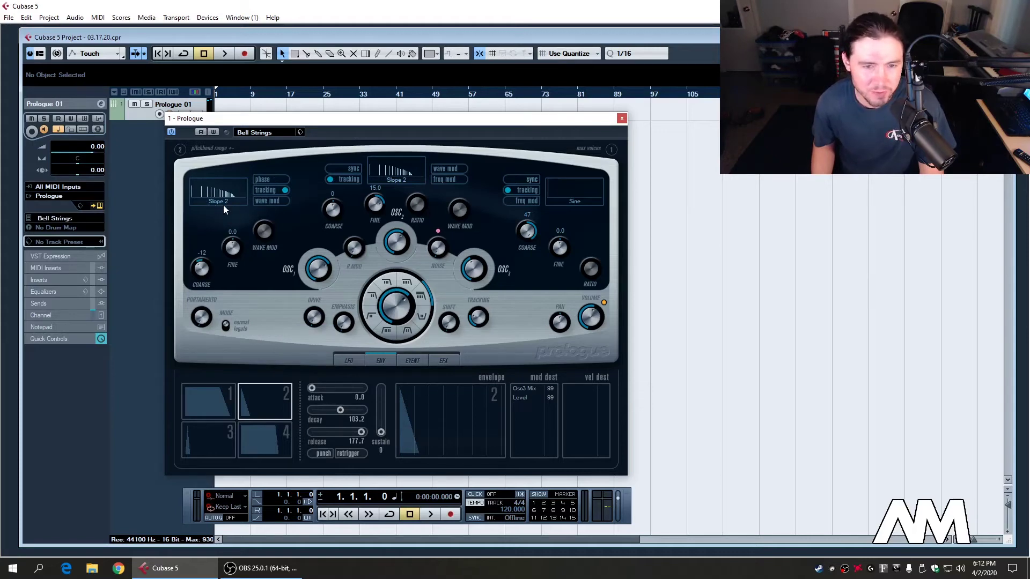
Change oscillator 2's waveform to Neg Slope 3 and adjust oscillator 1's level.
click(403, 178)
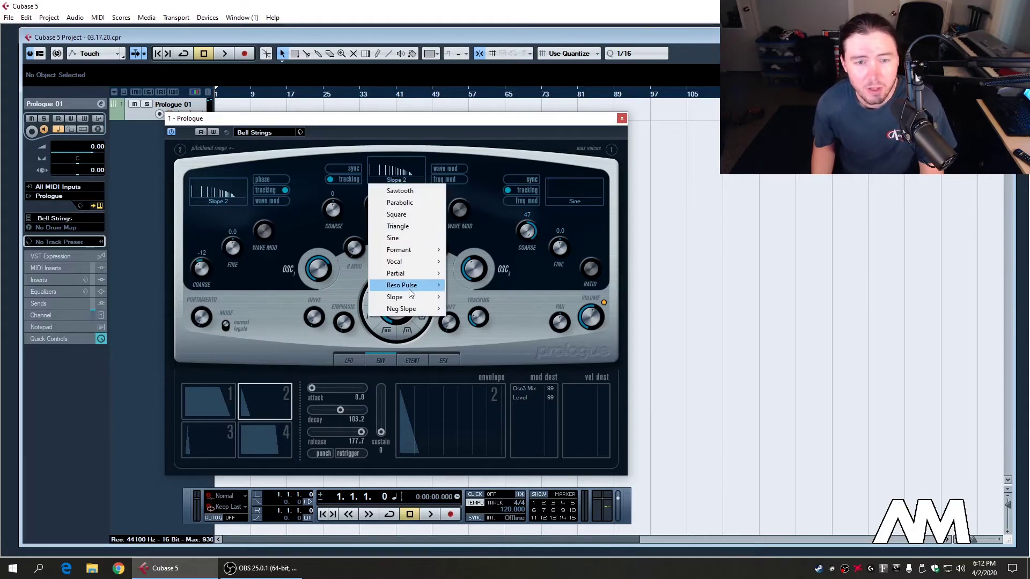
mouse_move(410, 290)
mouse_move(412, 309)
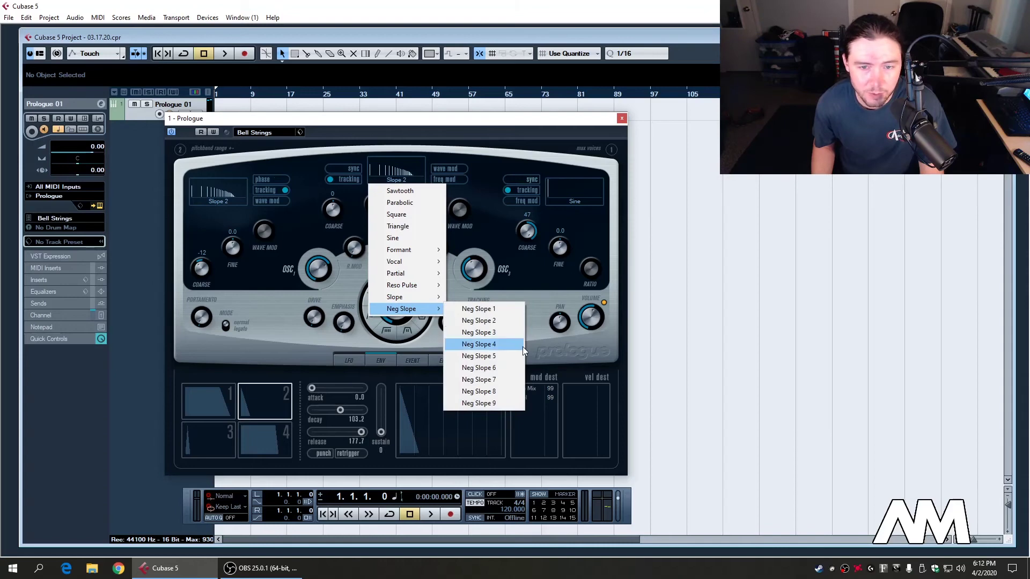
click(497, 336)
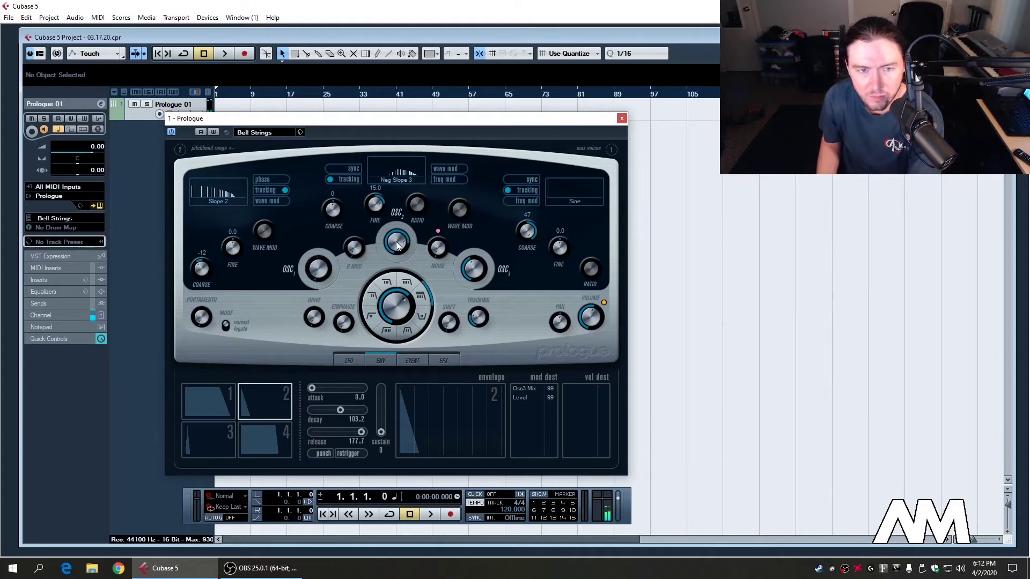
drag(300, 268, 327, 236)
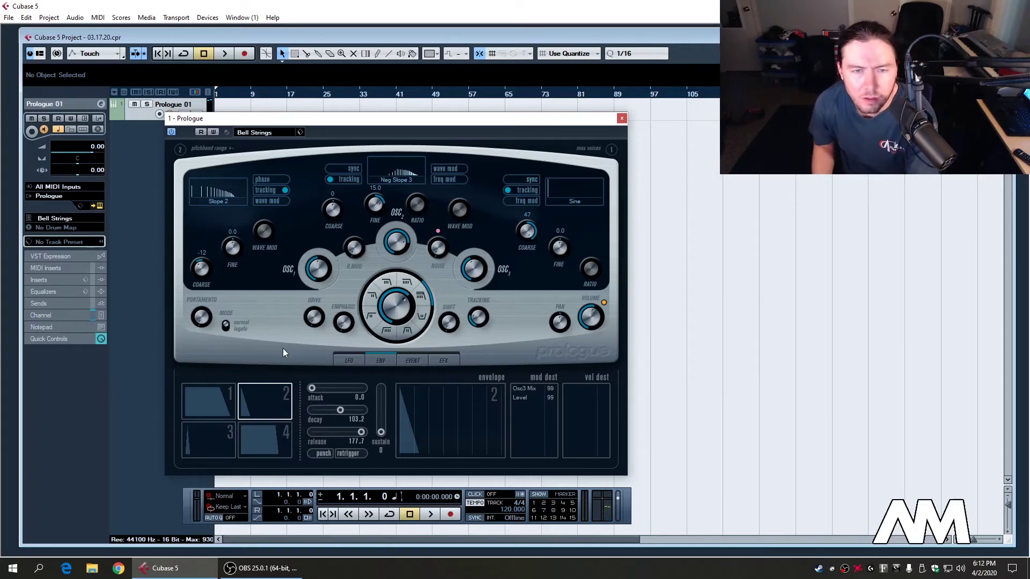
Review the settings of envelopes 1, 3, 4 and 2 in the Bell Strings preset.
click(212, 404)
click(223, 443)
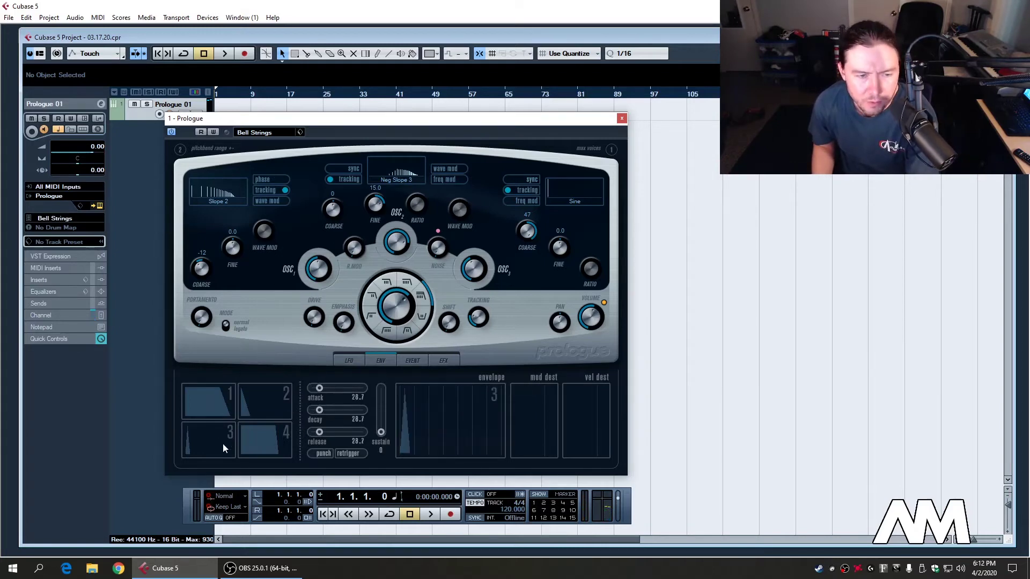
click(259, 449)
click(259, 400)
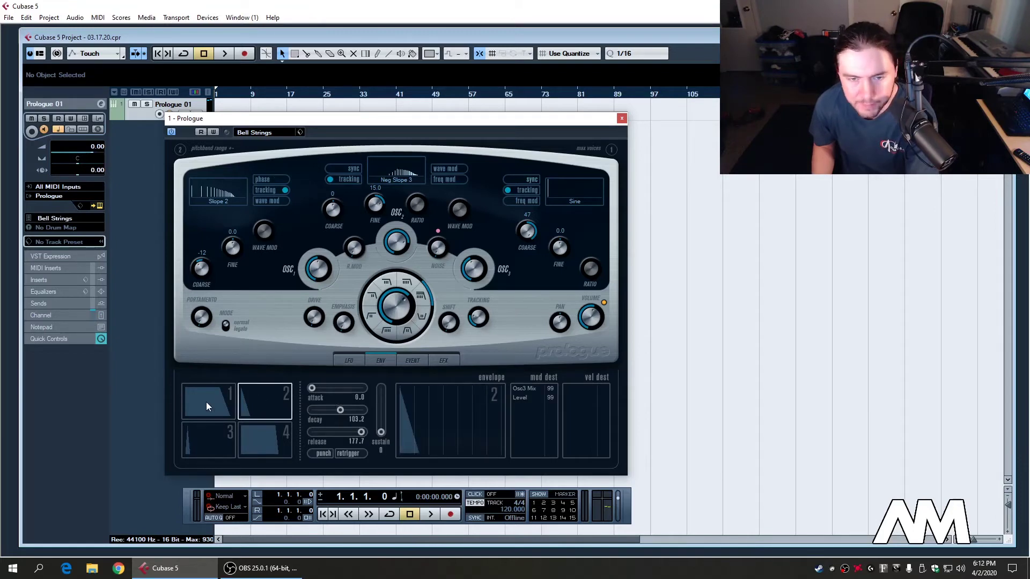
Lower envelope 1's release to 0.0 and raise it again to 108.2.
click(207, 406)
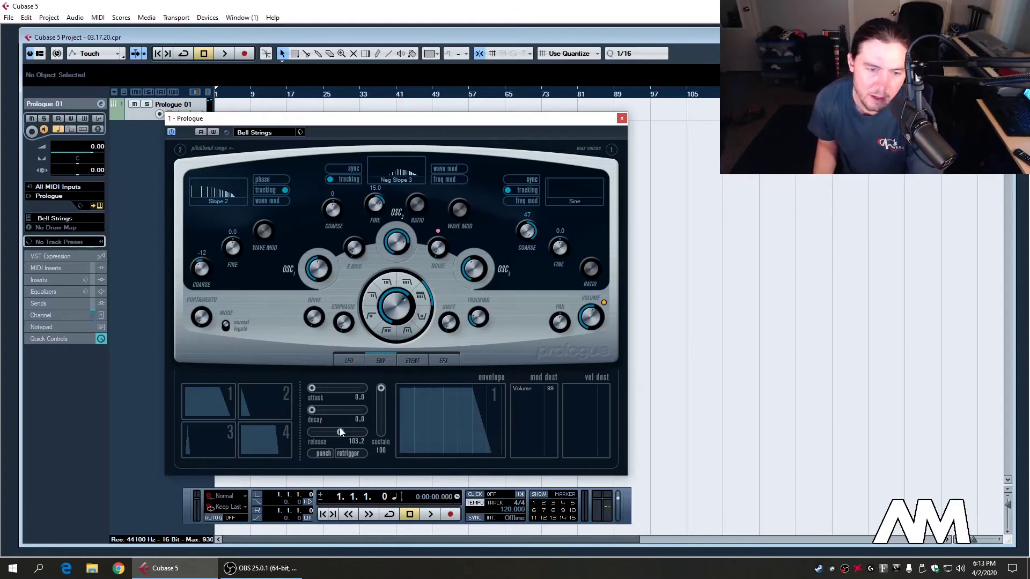
drag(339, 432, 328, 434)
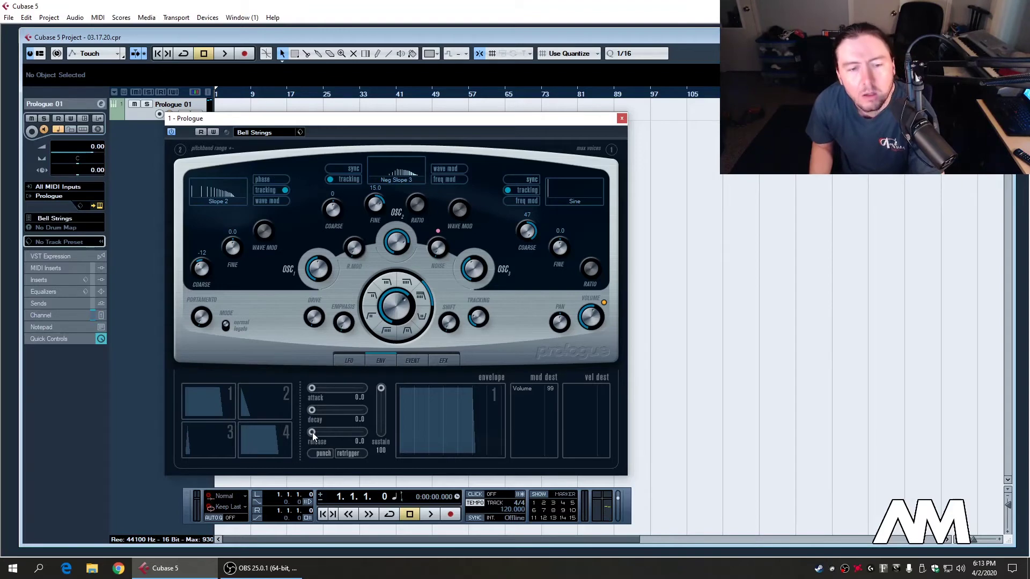
drag(312, 432, 342, 435)
Look through the LFO, envelope and effects settings of the Bell Strings preset.
click(443, 361)
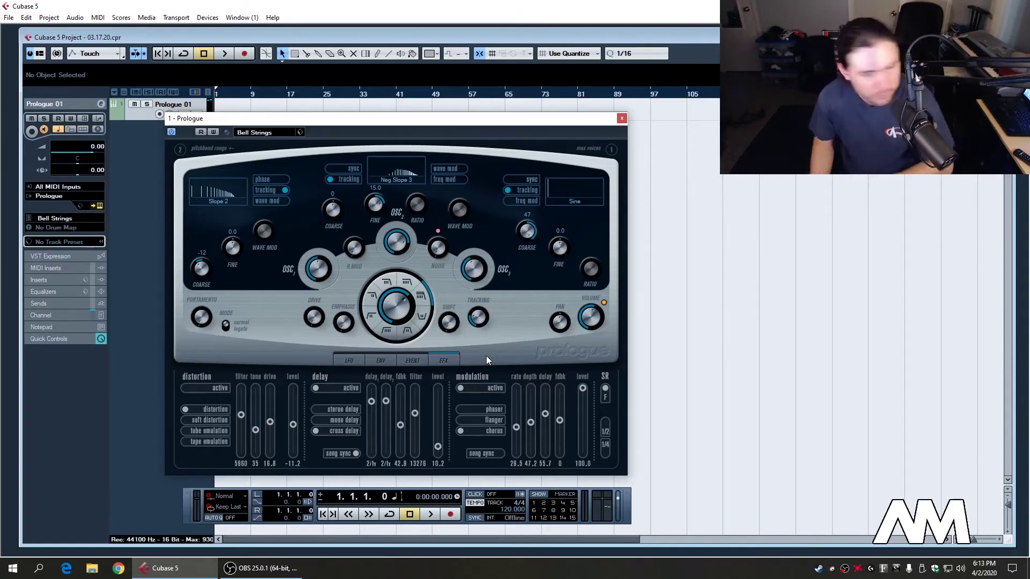
click(357, 364)
click(381, 362)
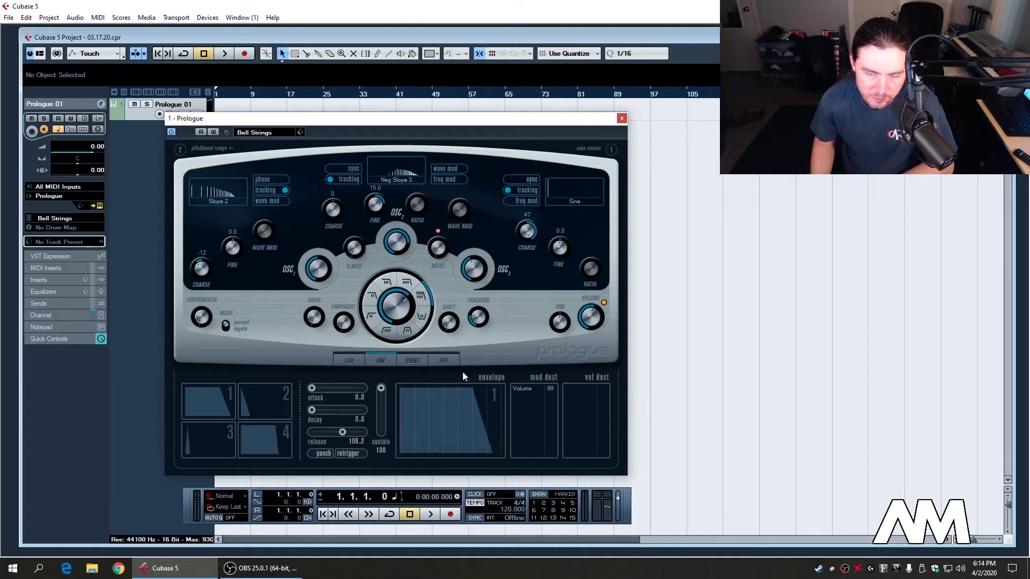
click(445, 363)
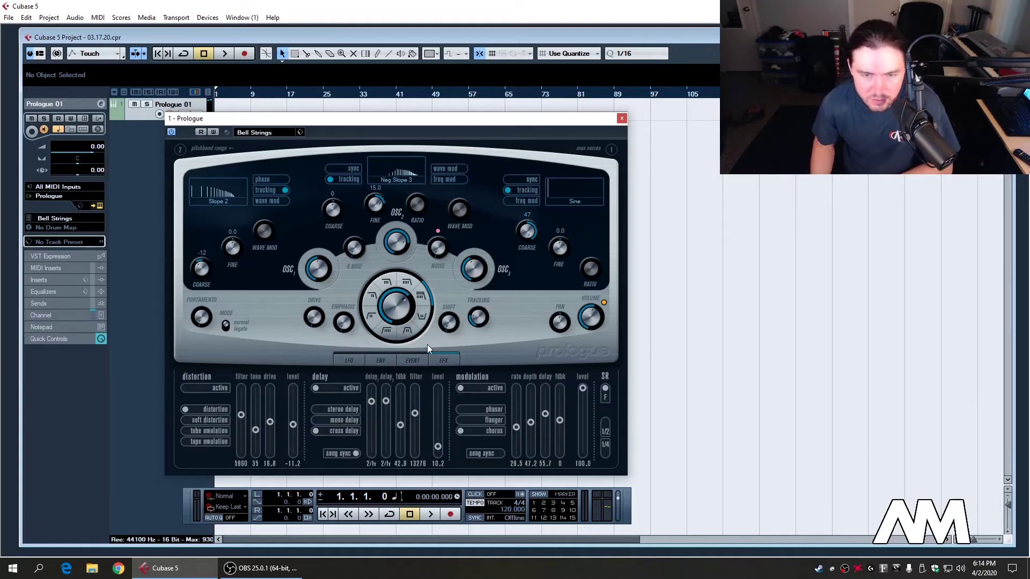
Look over the event, envelope and LFO settings of Bell Strings and set the maximum voices to 8.
click(416, 359)
click(370, 361)
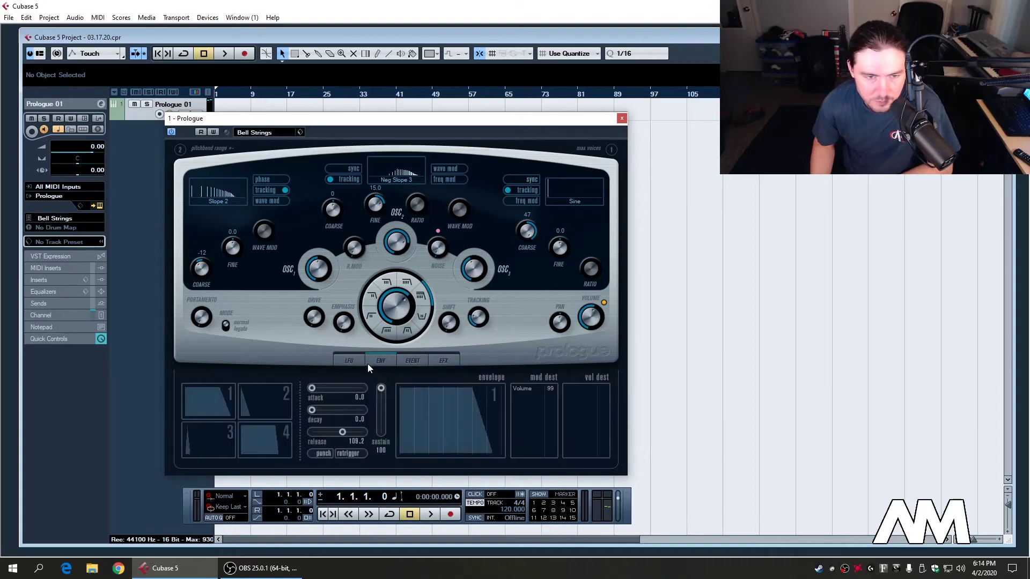
click(335, 360)
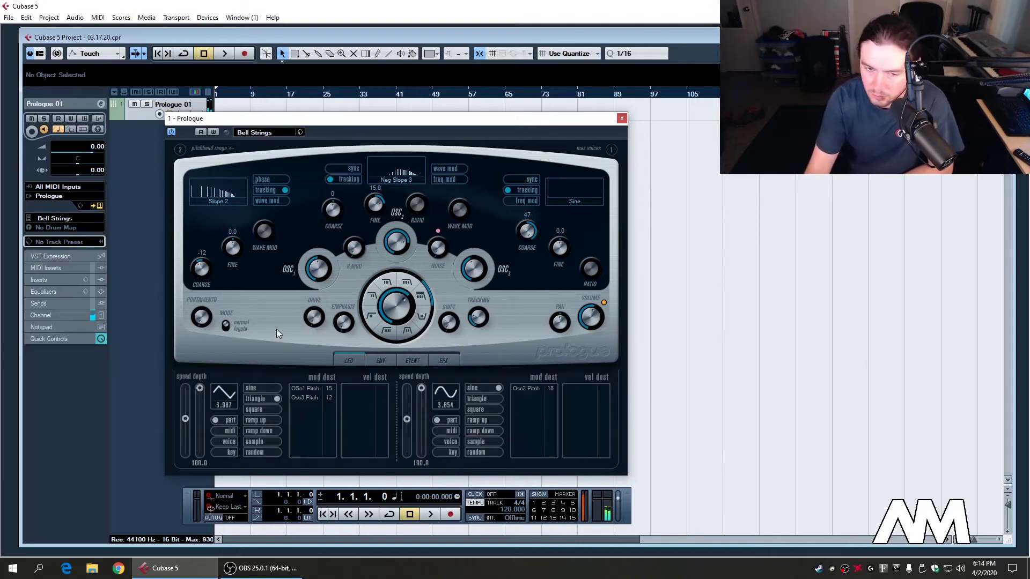
click(609, 153)
click(625, 239)
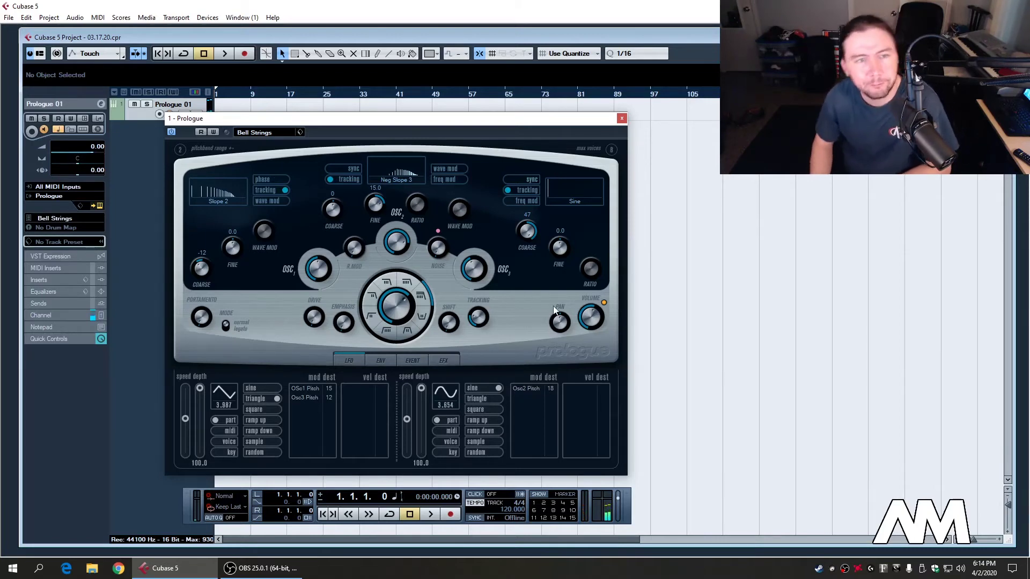
Load the Desperado preset from the Prologue preset list.
click(299, 132)
click(308, 142)
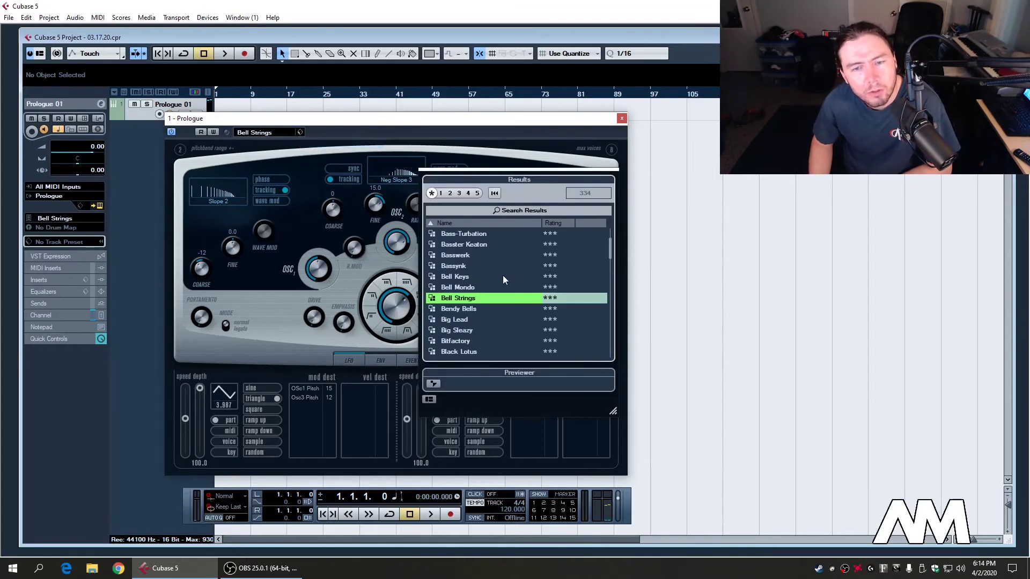
scroll(503, 275, down, 5)
scroll(518, 298, down, 5)
scroll(517, 298, down, 15)
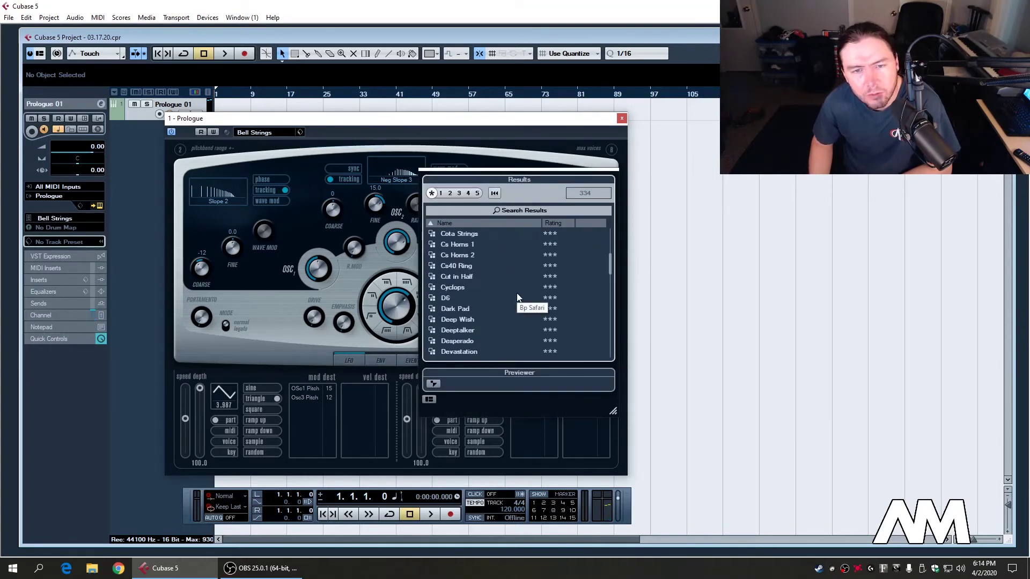
scroll(518, 302, up, 4)
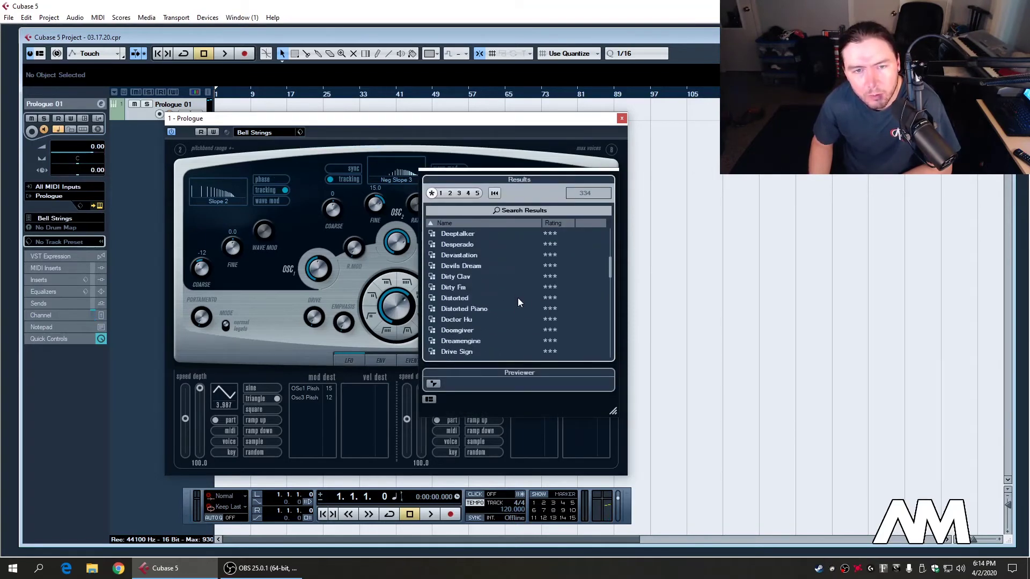
double_click(458, 244)
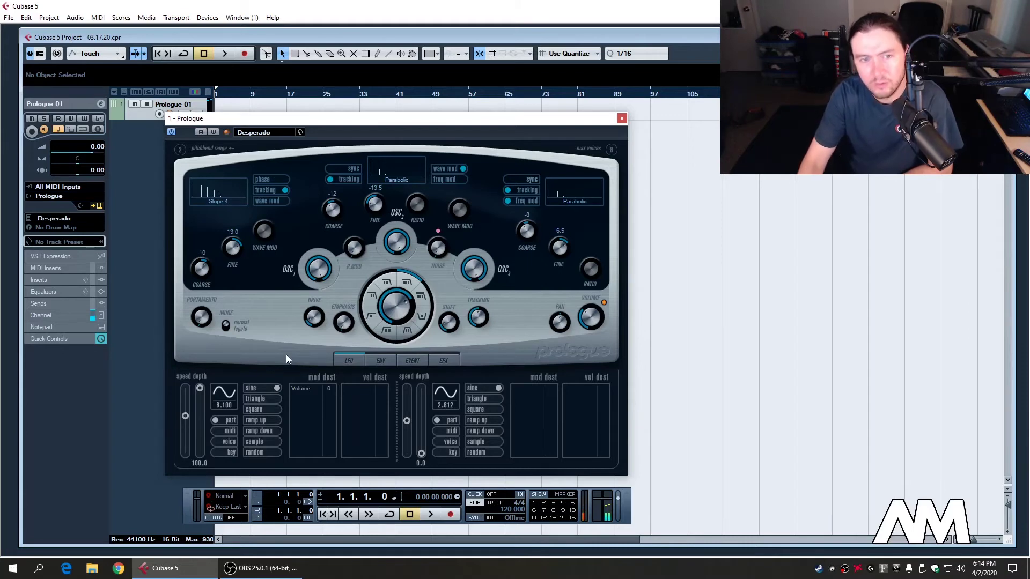
Replace the current Prologue preset with Doctor Hu.
click(301, 133)
click(308, 144)
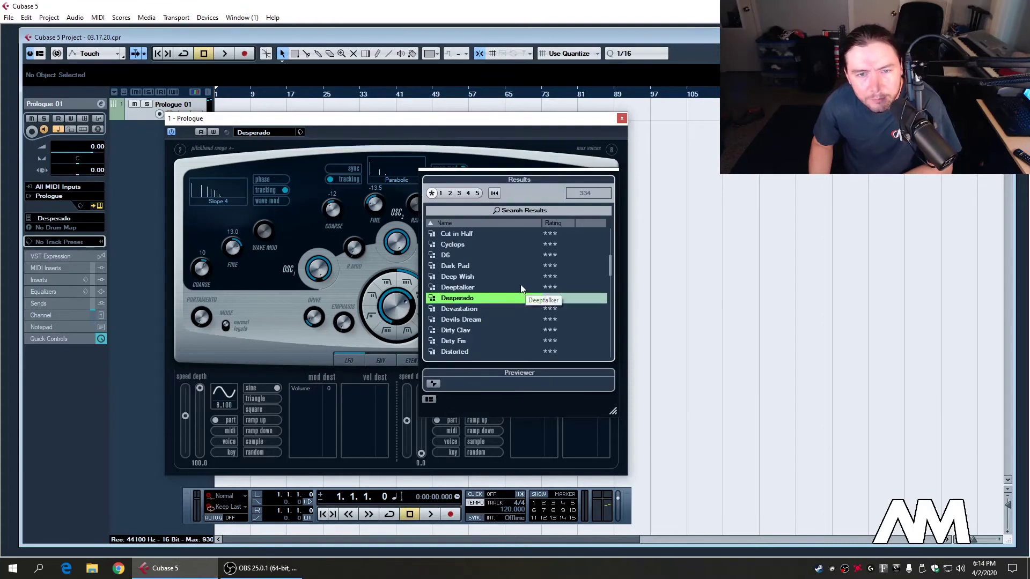
scroll(503, 281, down, 4)
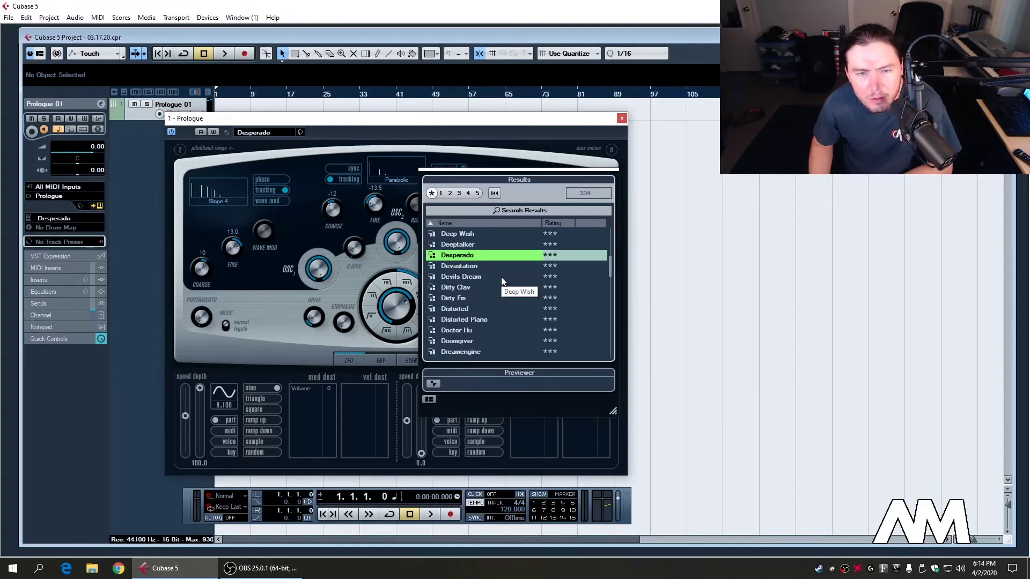
scroll(503, 281, down, 4)
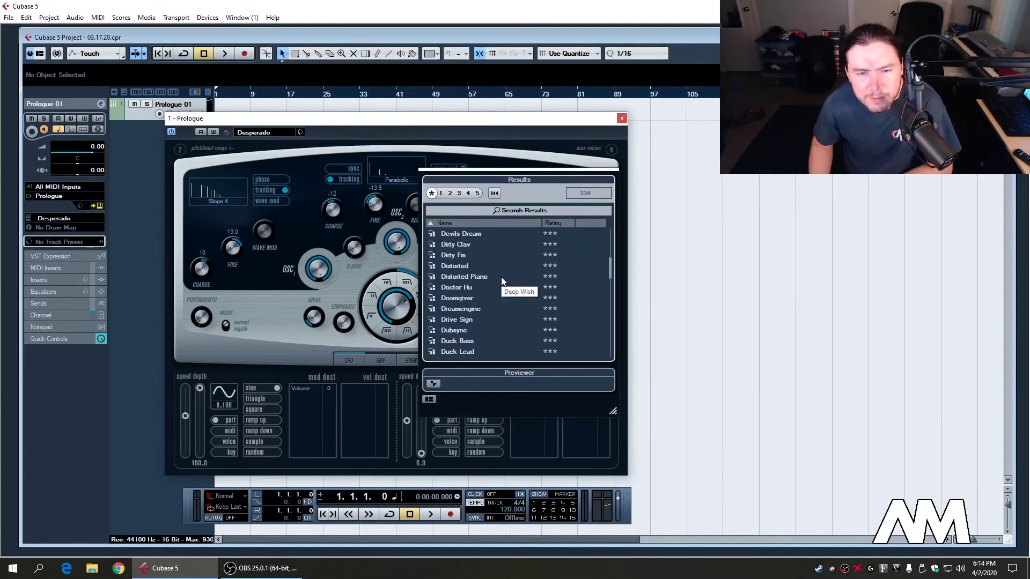
double_click(456, 287)
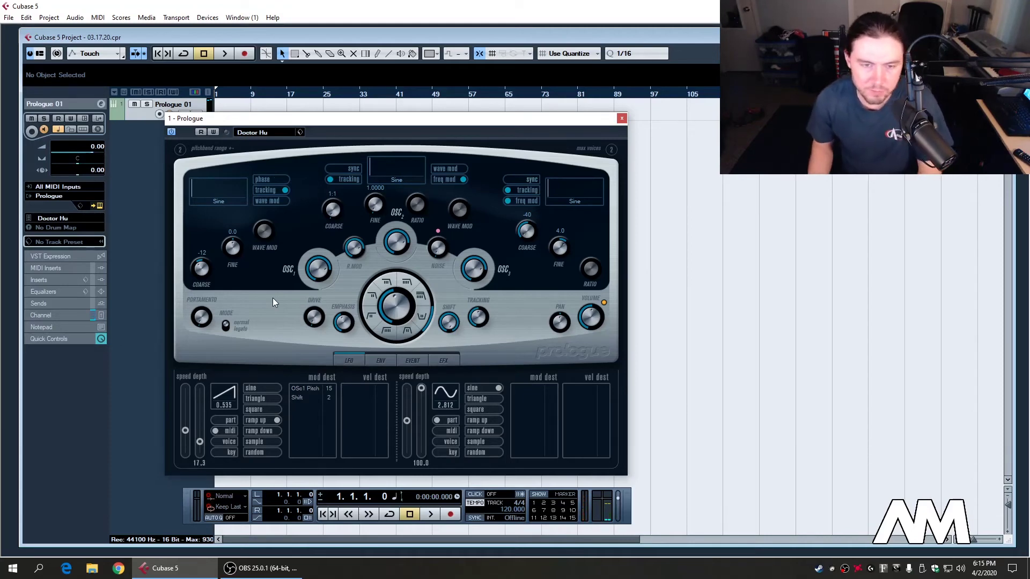
Review the settings and modulation destinations of envelopes 1, 2 and 4 in the Doctor Hu preset.
click(381, 362)
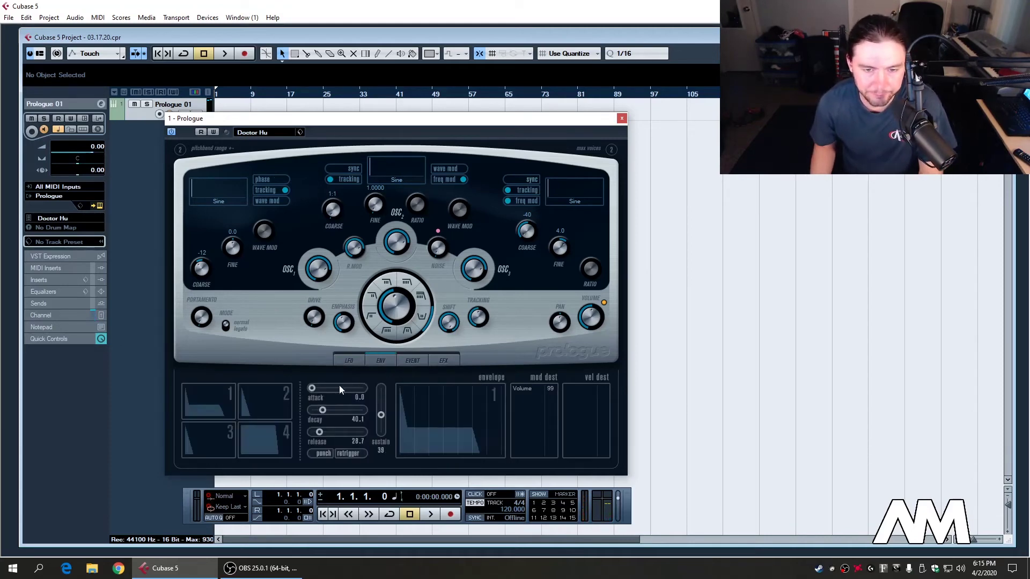
click(249, 402)
click(256, 451)
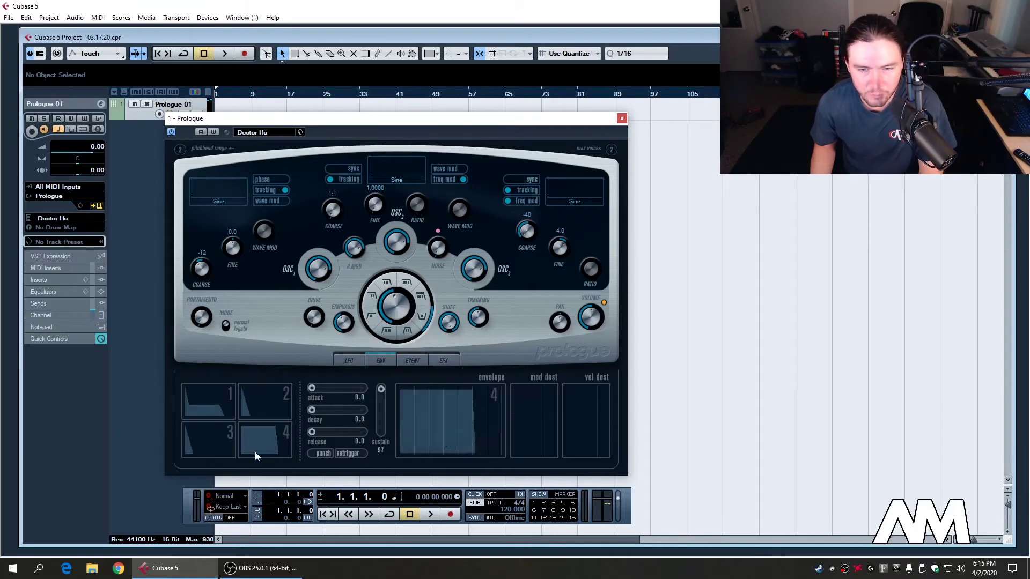
click(266, 414)
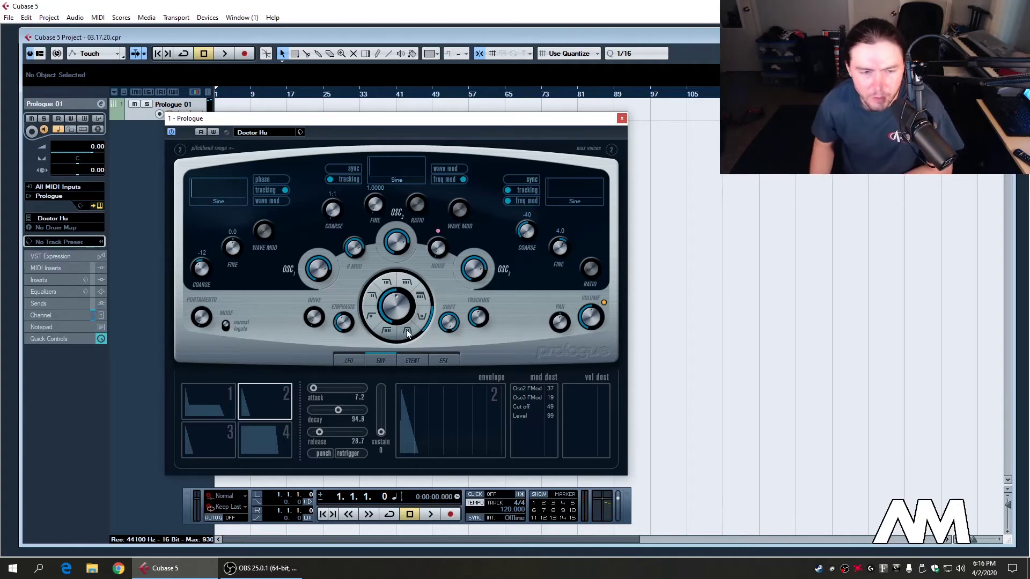
click(203, 399)
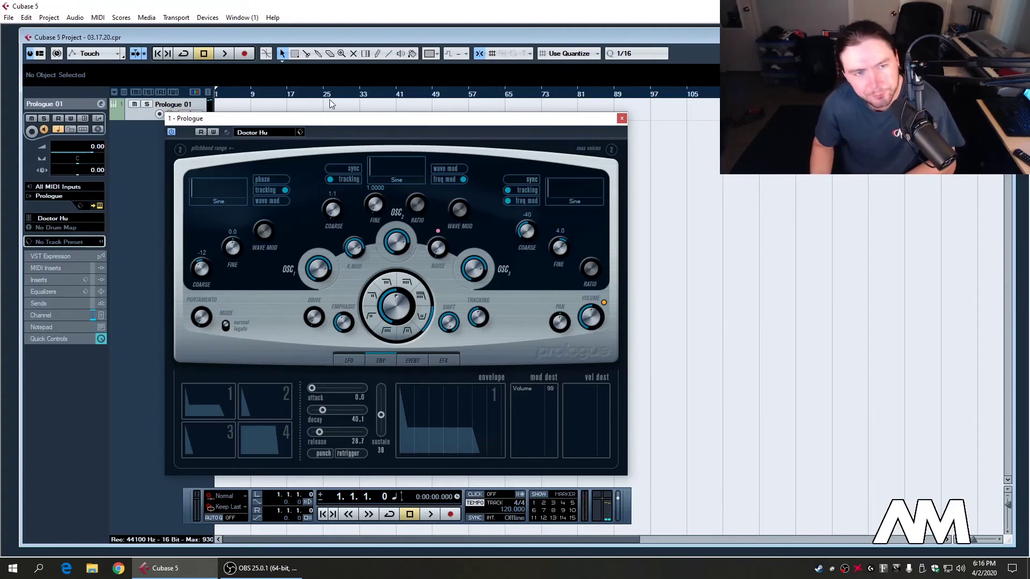
Show the attribute filters in the preset browser and reposition the browser over the synth.
click(301, 133)
click(349, 142)
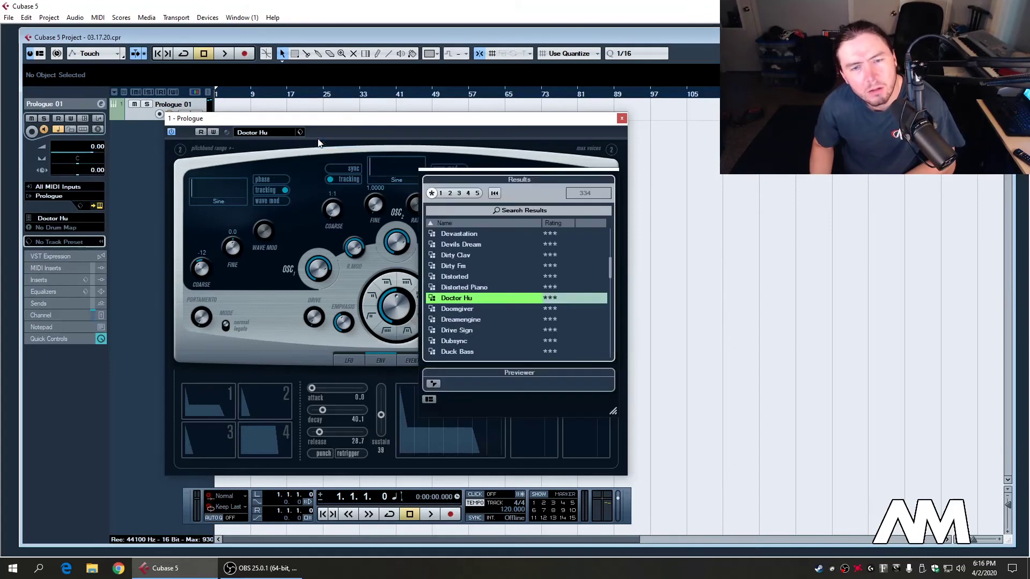
click(429, 399)
click(473, 298)
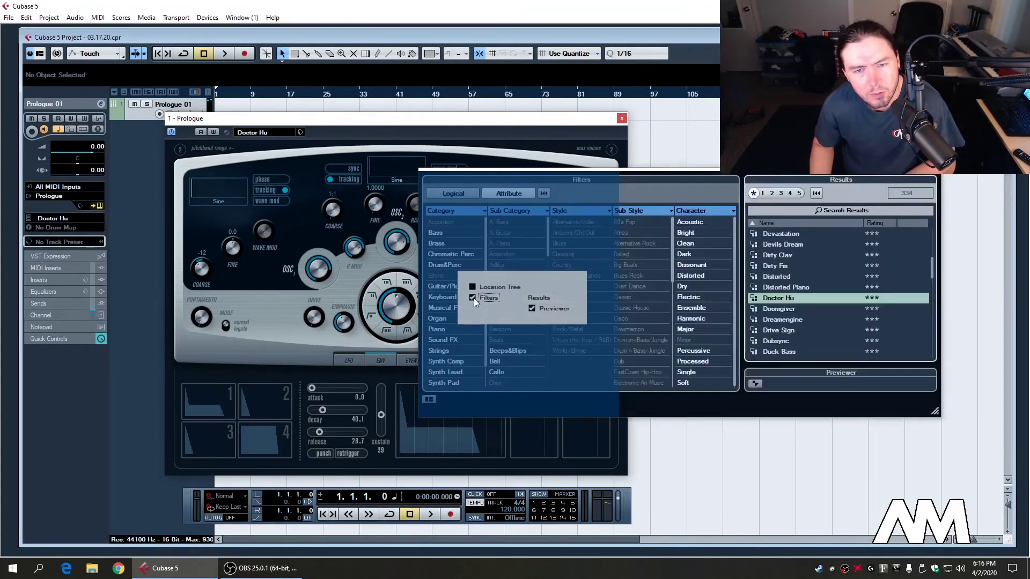
drag(680, 176, 532, 214)
scroll(256, 310, down, 2)
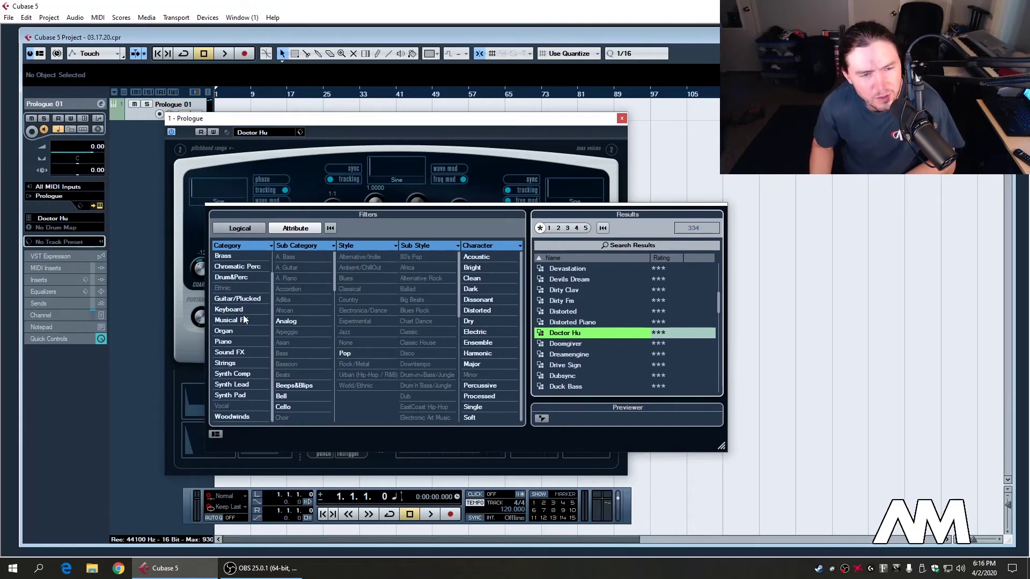
Filter the presets by category Musical FX and sub category Beeps&Blips, and load the Spacewhip preset.
click(244, 321)
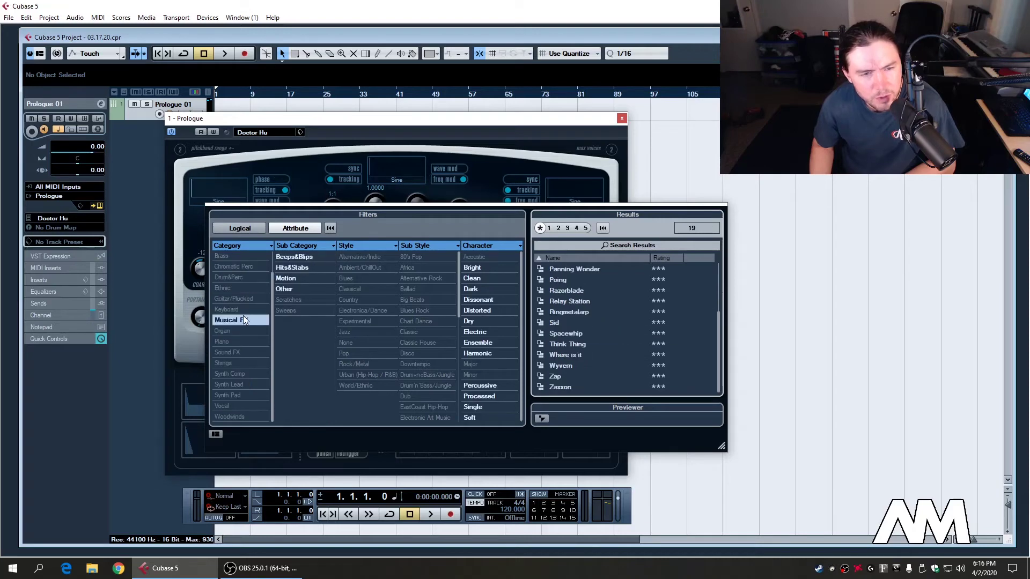
click(304, 259)
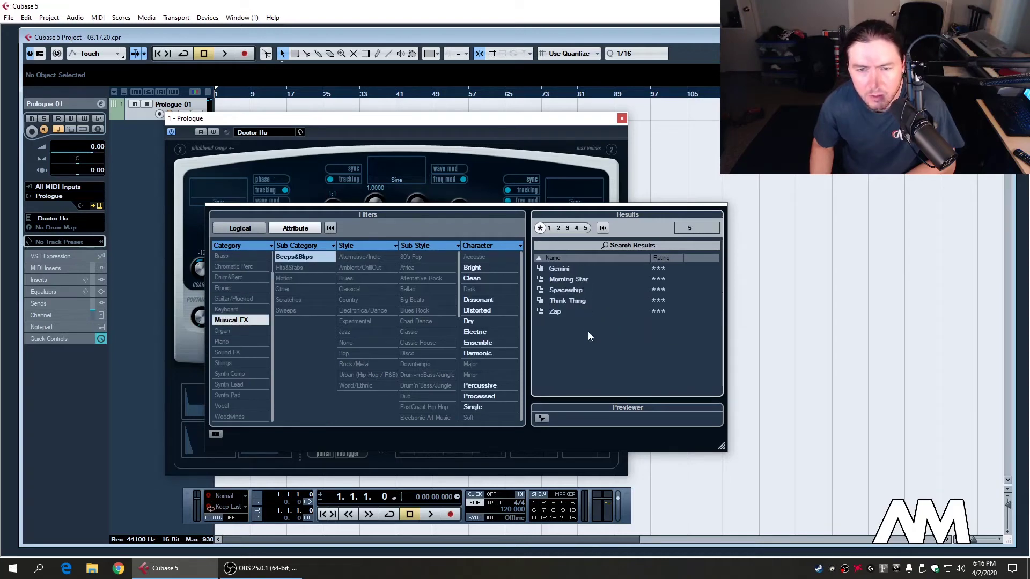
double_click(578, 288)
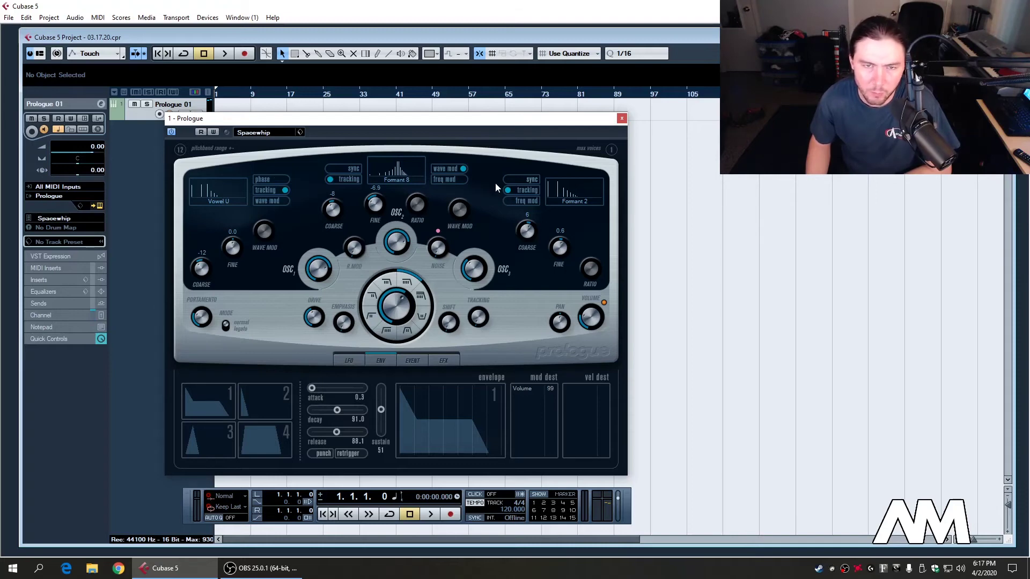
Examine the LFO settings, oscillator 1's waveform choices and oscillator 2's wave mod switch in the Spacewhip preset.
click(347, 362)
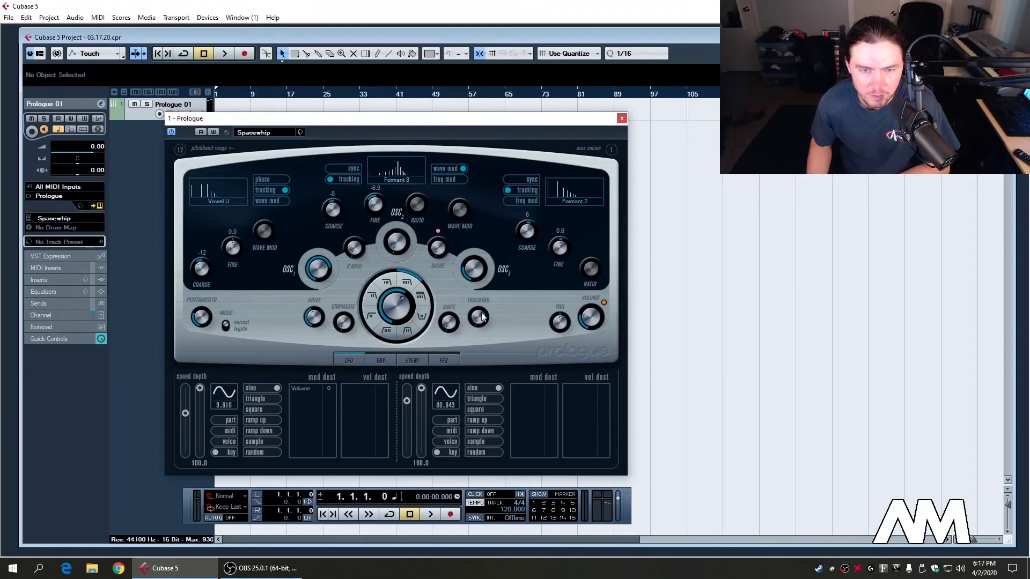
click(223, 198)
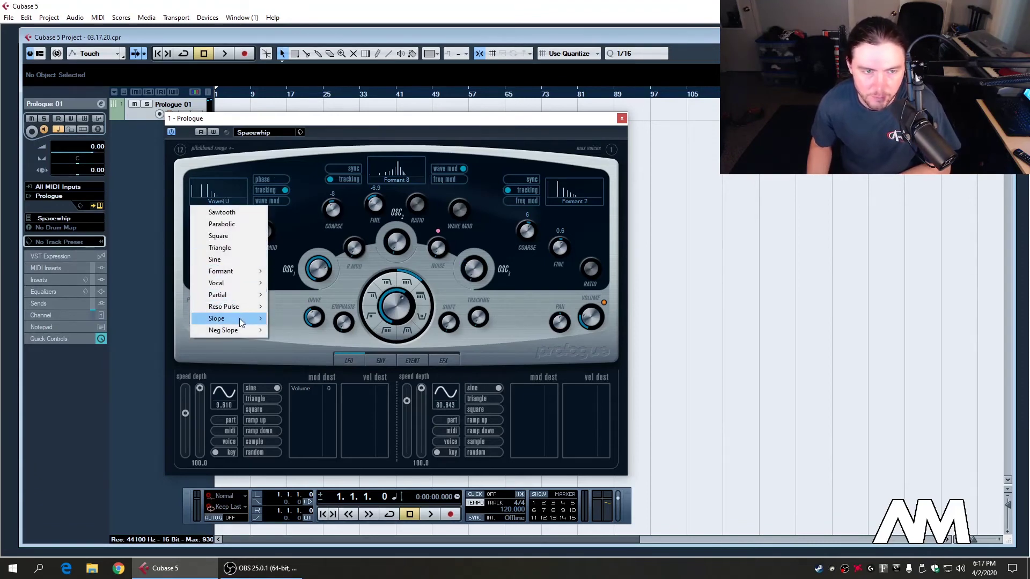
mouse_move(236, 282)
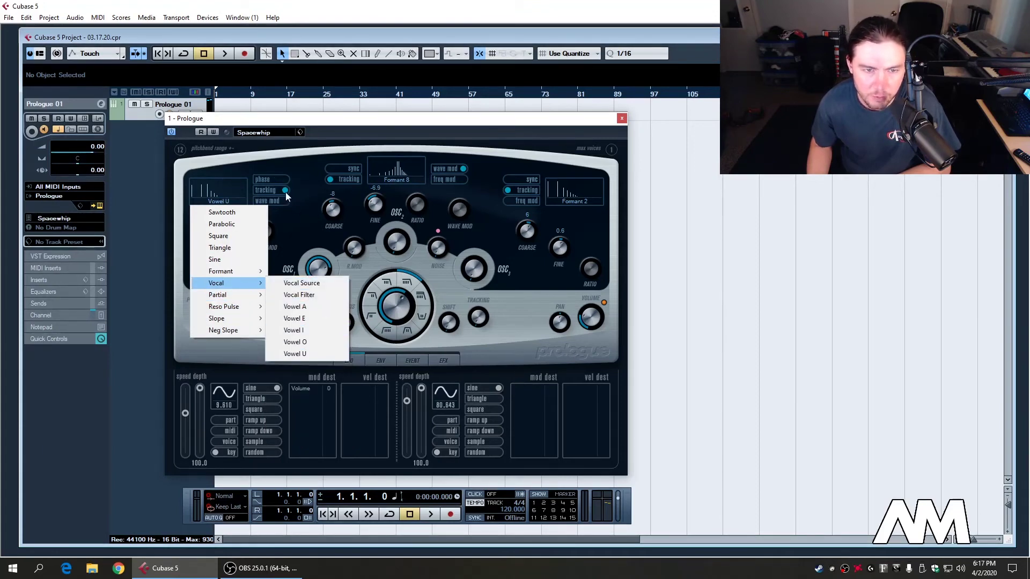
click(299, 224)
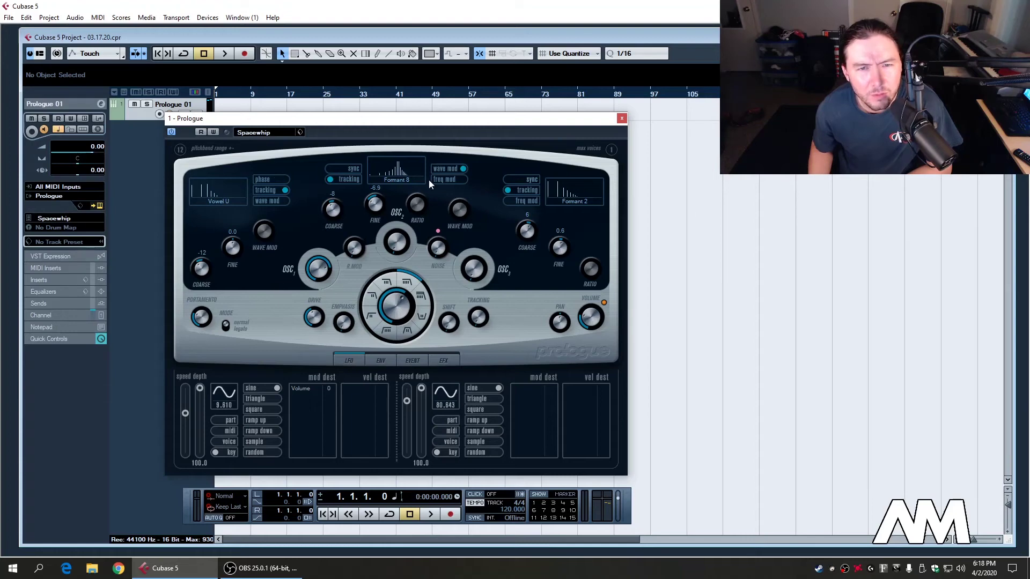
click(463, 168)
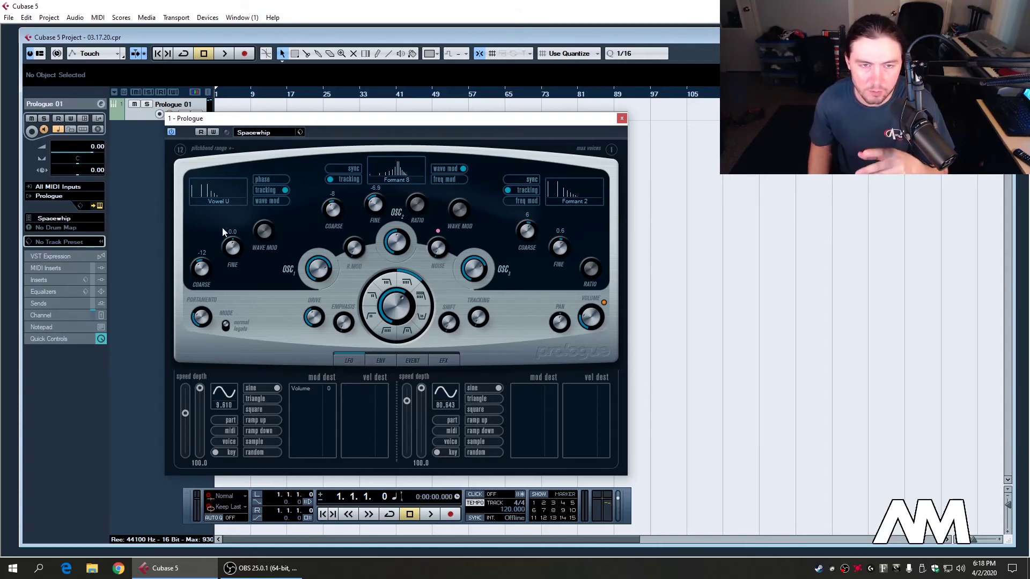
click(211, 198)
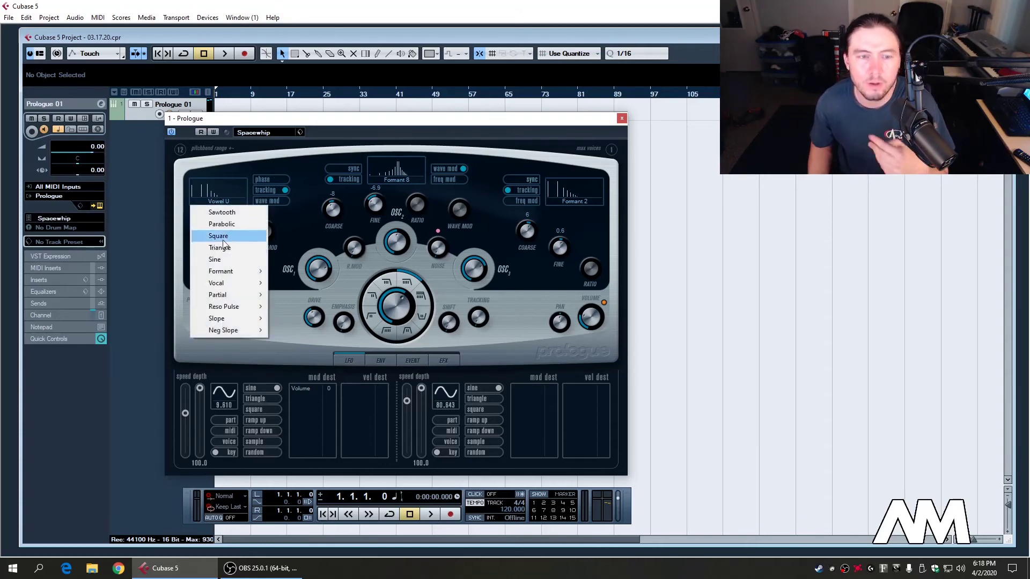
click(377, 132)
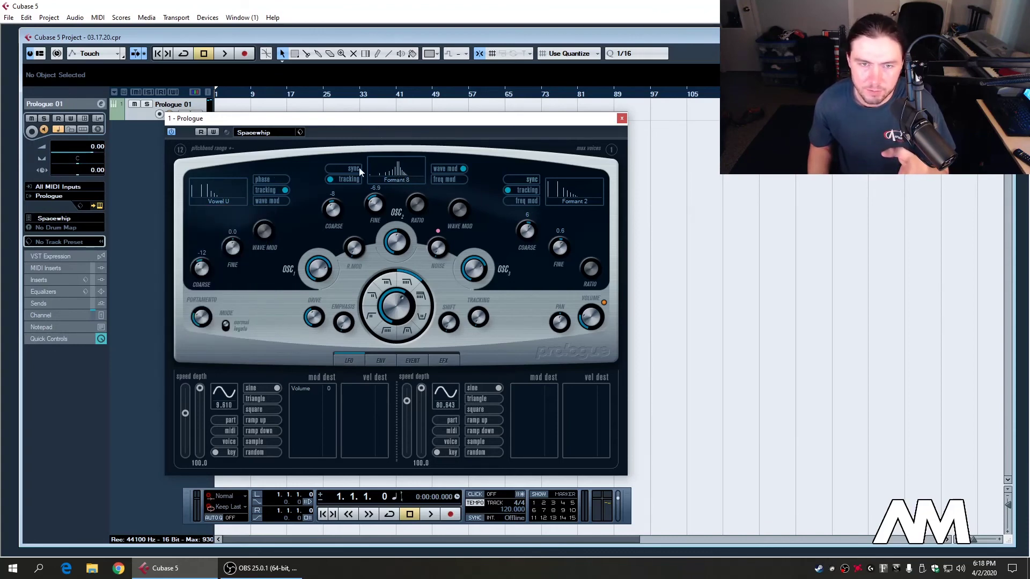
Look through oscillator 2's waveform choices, including the Formant, Neg Slope and Reso Pulse groups, without changing the waveform.
click(397, 177)
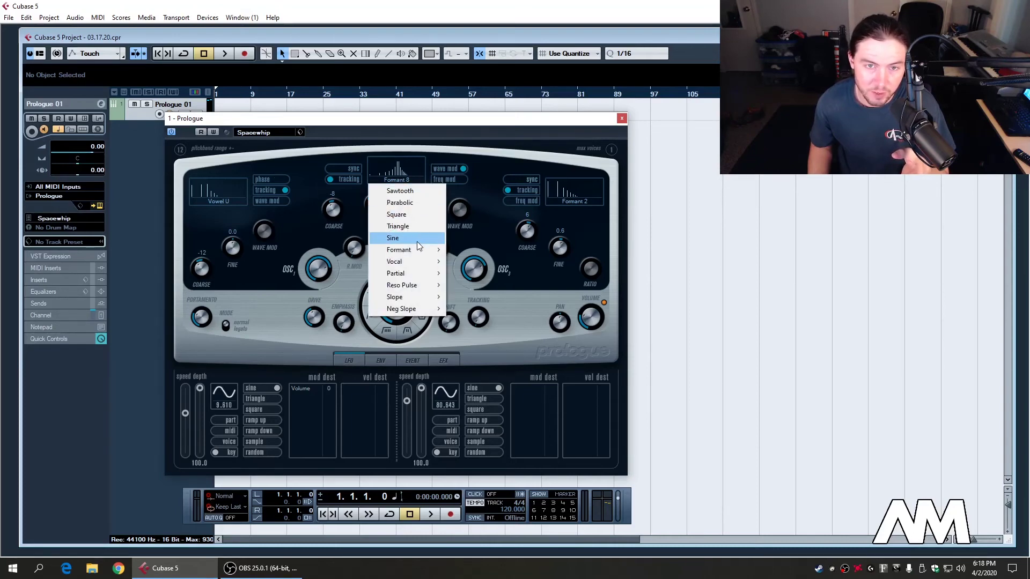
mouse_move(420, 254)
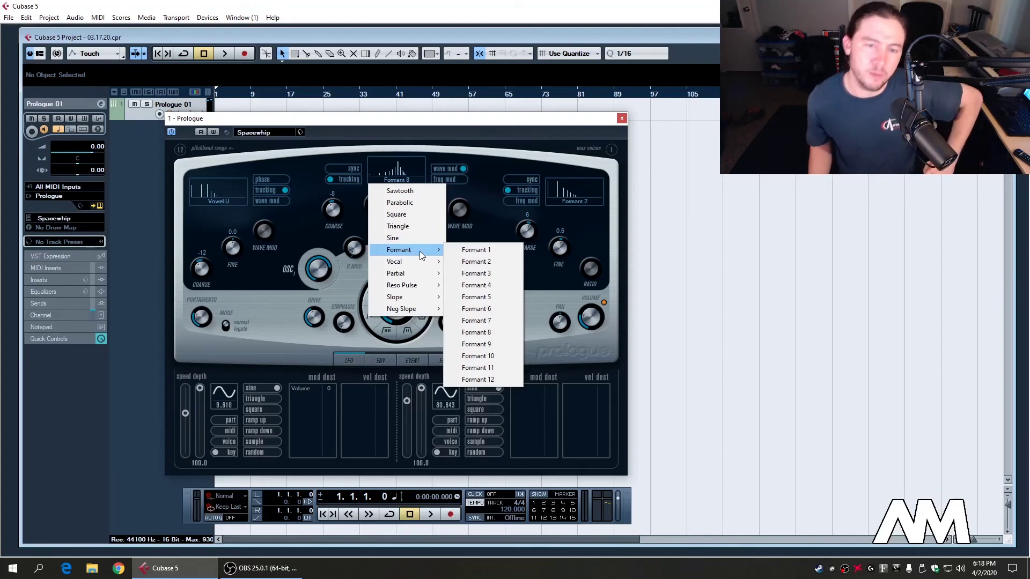
mouse_move(430, 314)
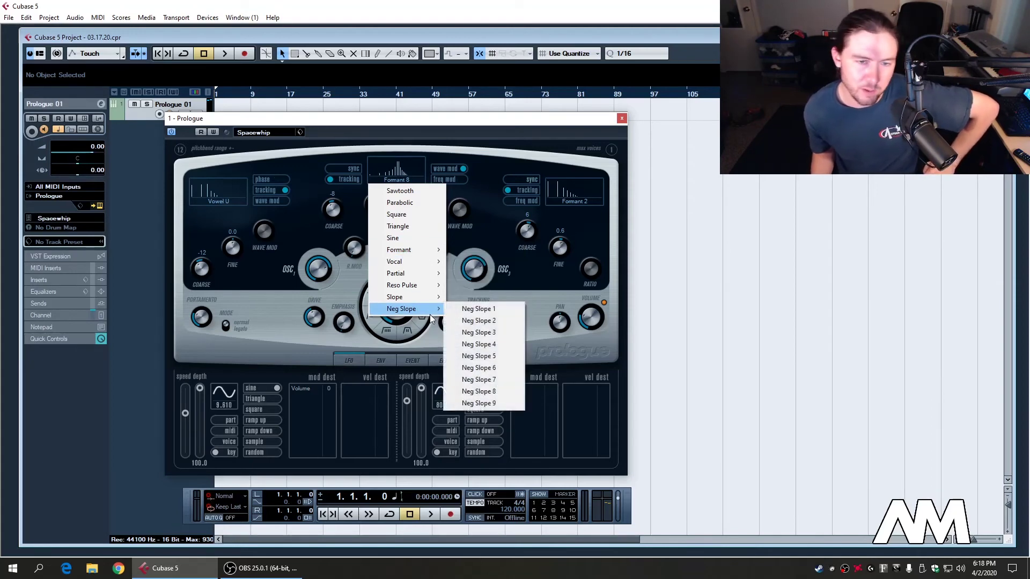
mouse_move(414, 289)
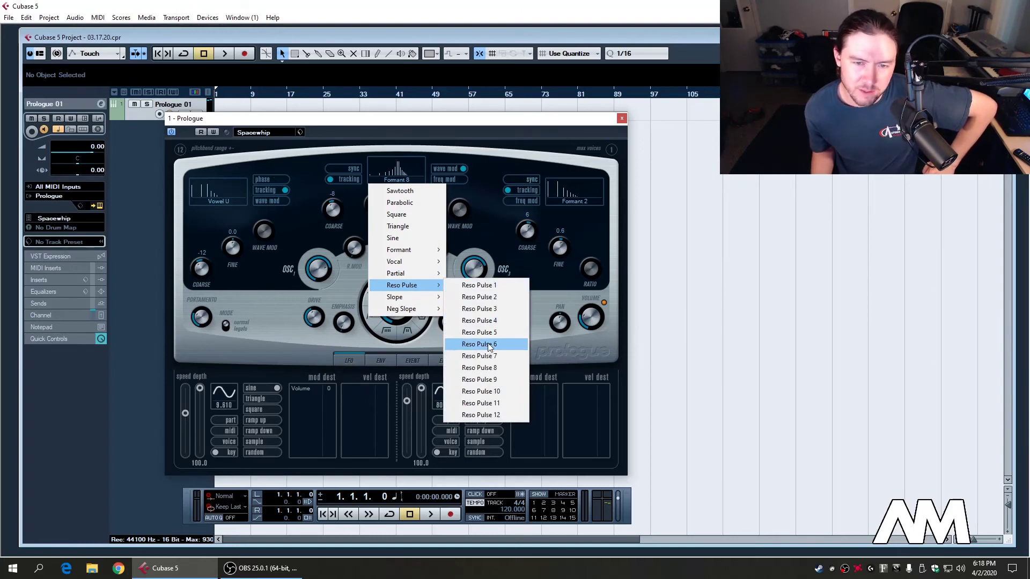
click(314, 205)
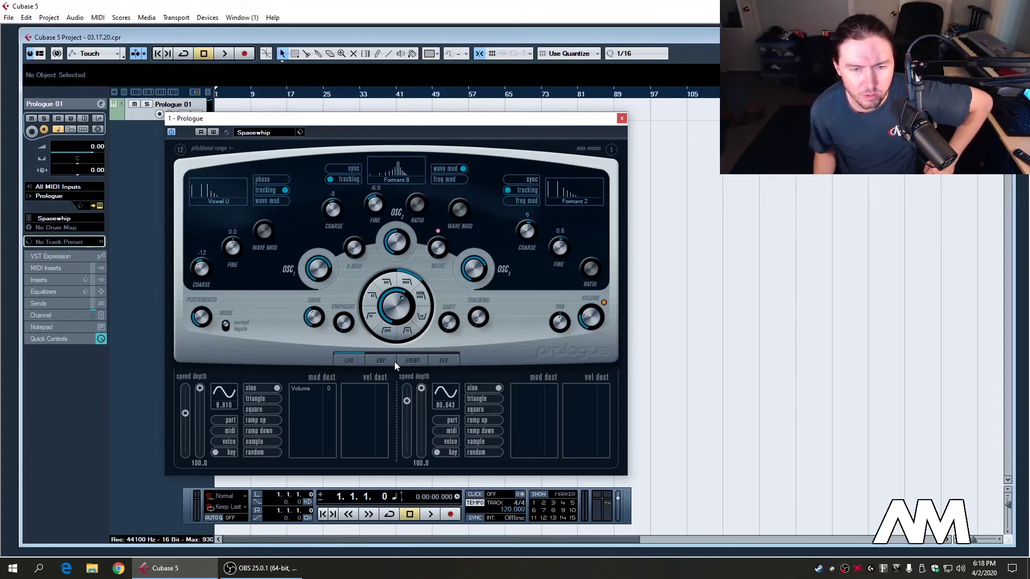
Review the envelope, event and effects settings of the Spacewhip preset.
click(381, 361)
click(414, 362)
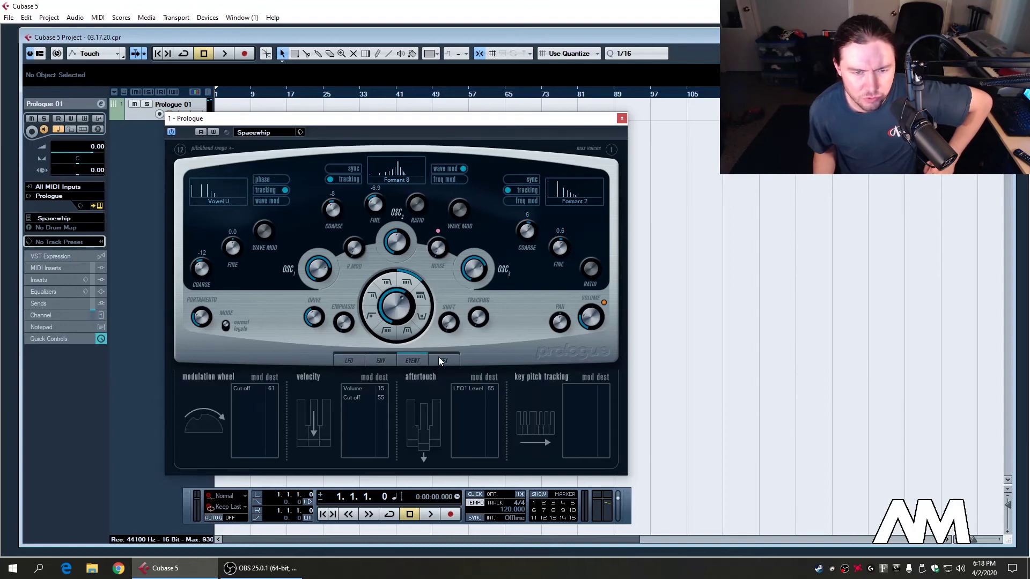
click(441, 360)
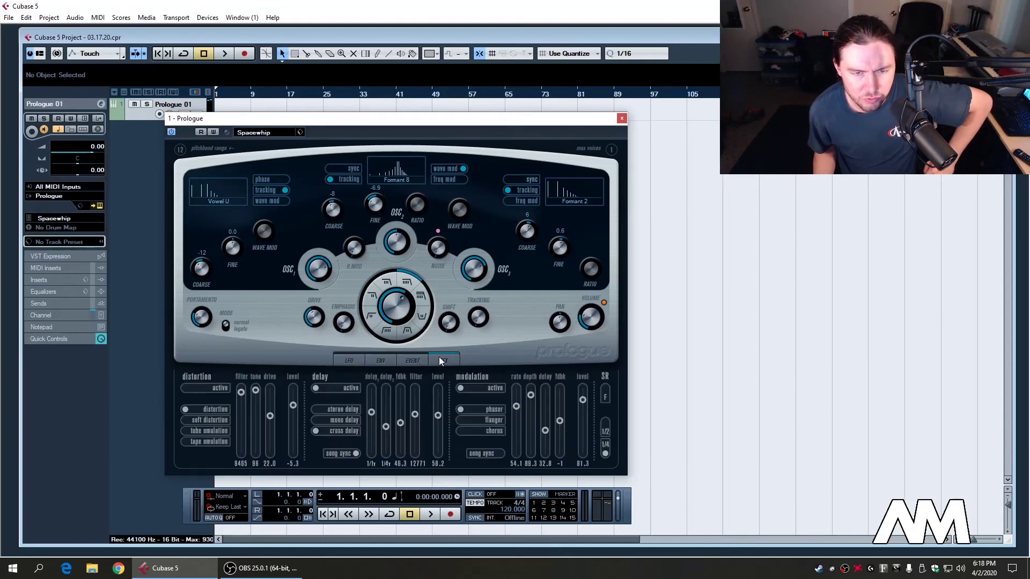
Compare the Spacewhip preset's envelope 1 settings with its distortion, delay and modulation effects.
click(411, 360)
click(381, 360)
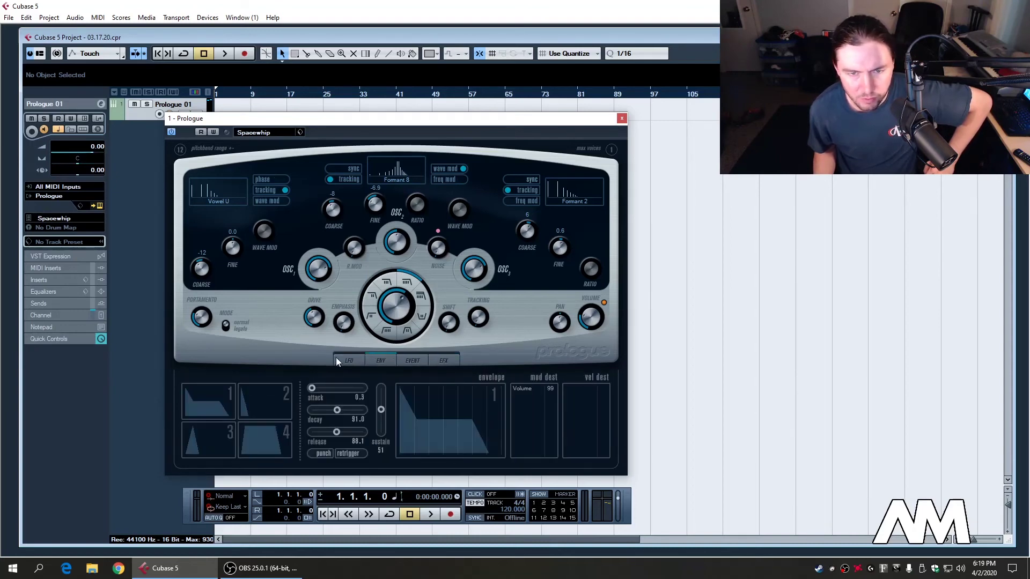
click(416, 361)
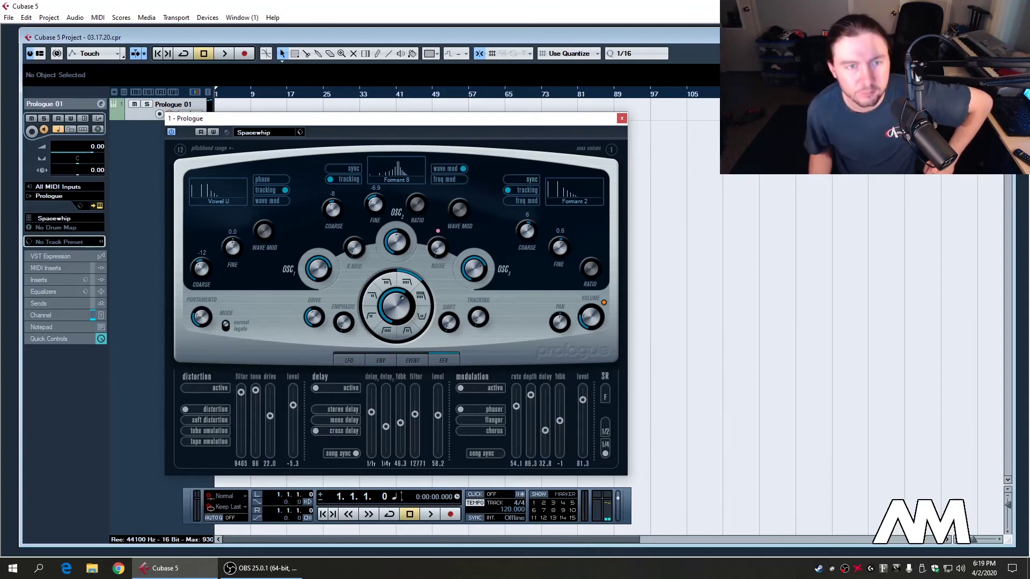
Replace the Musical FX and Beeps&Blips preset filters with the Synth Lead category, and load the Screaming Lead preset.
click(301, 132)
click(323, 143)
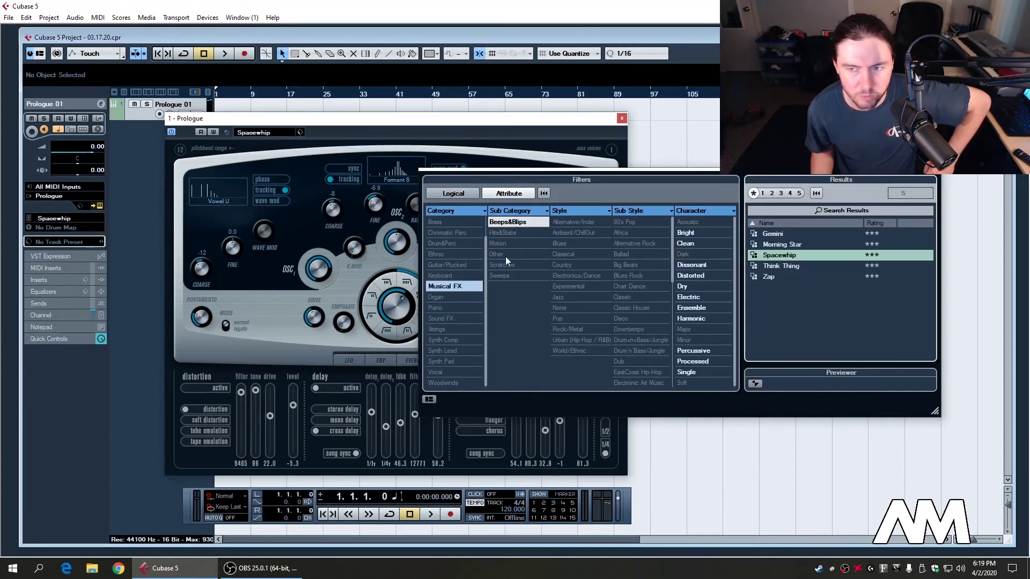
scroll(471, 297, down, 1)
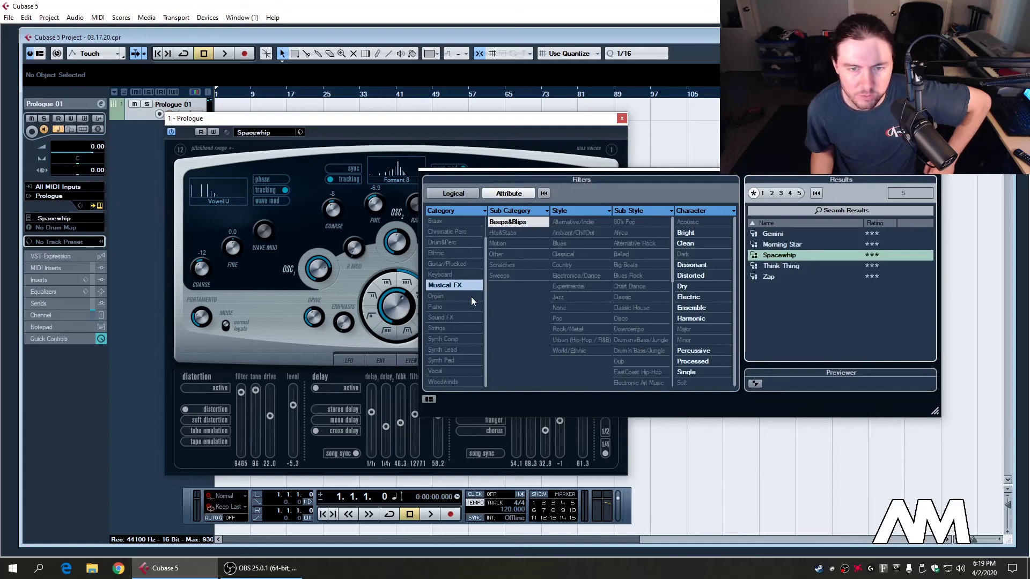
click(441, 286)
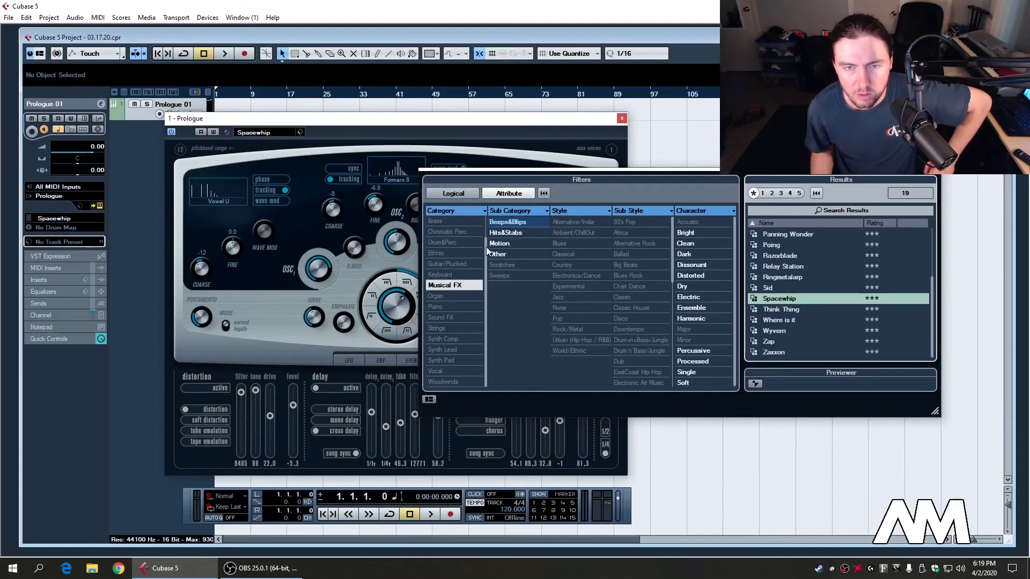
click(459, 288)
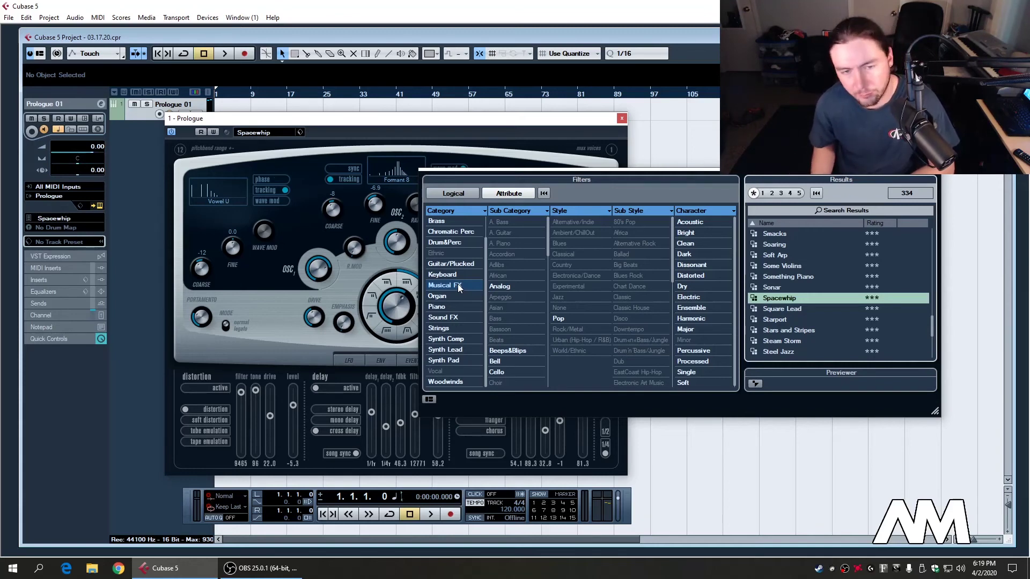
click(468, 351)
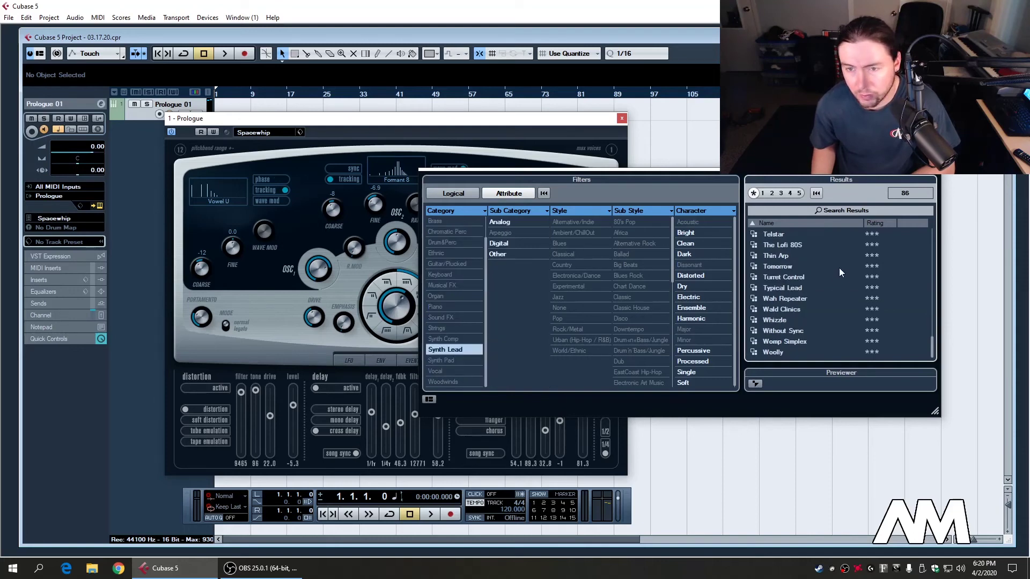
scroll(839, 269, up, 1)
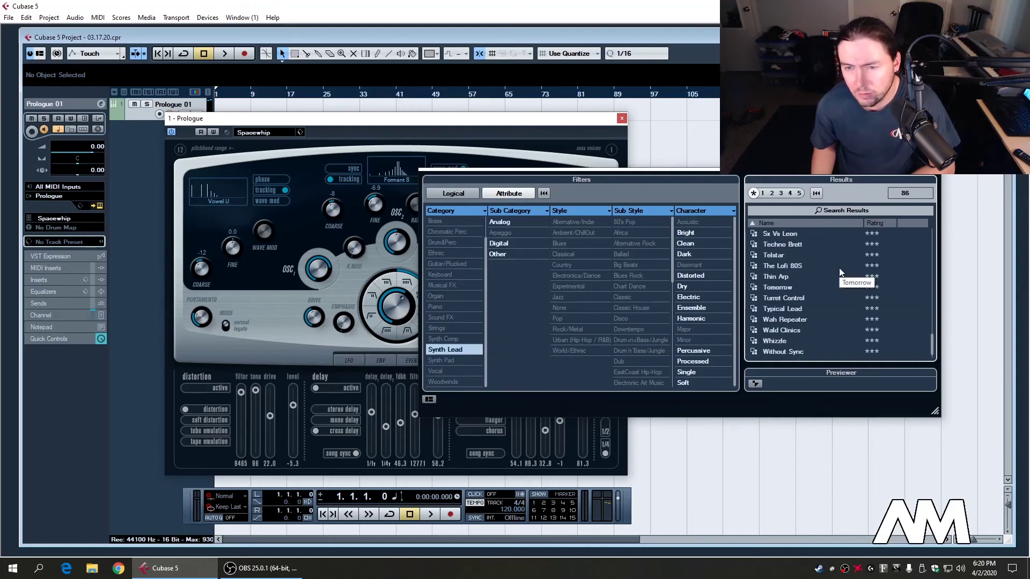
scroll(840, 272, up, 6)
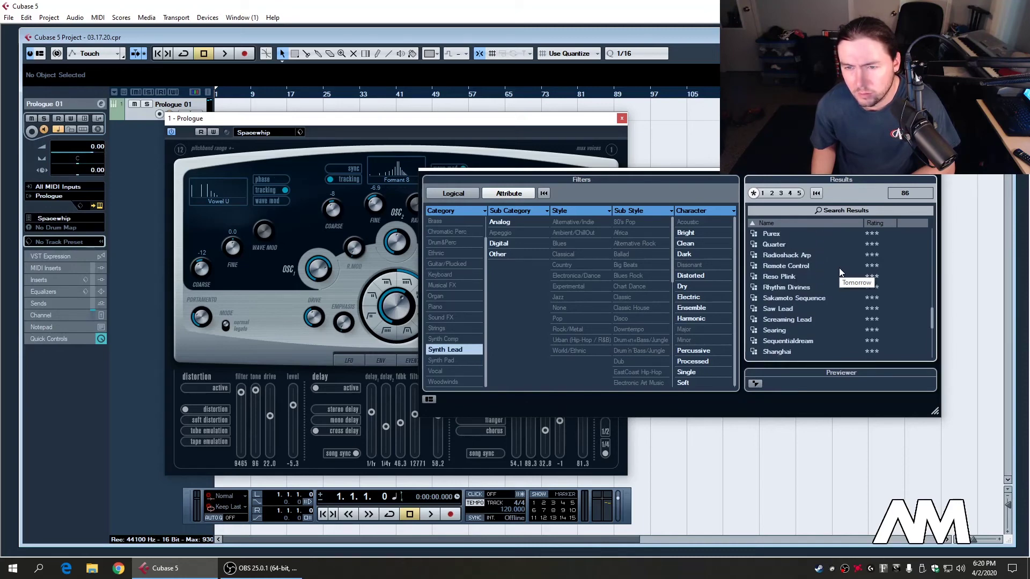
scroll(840, 273, up, 1)
scroll(839, 272, down, 2)
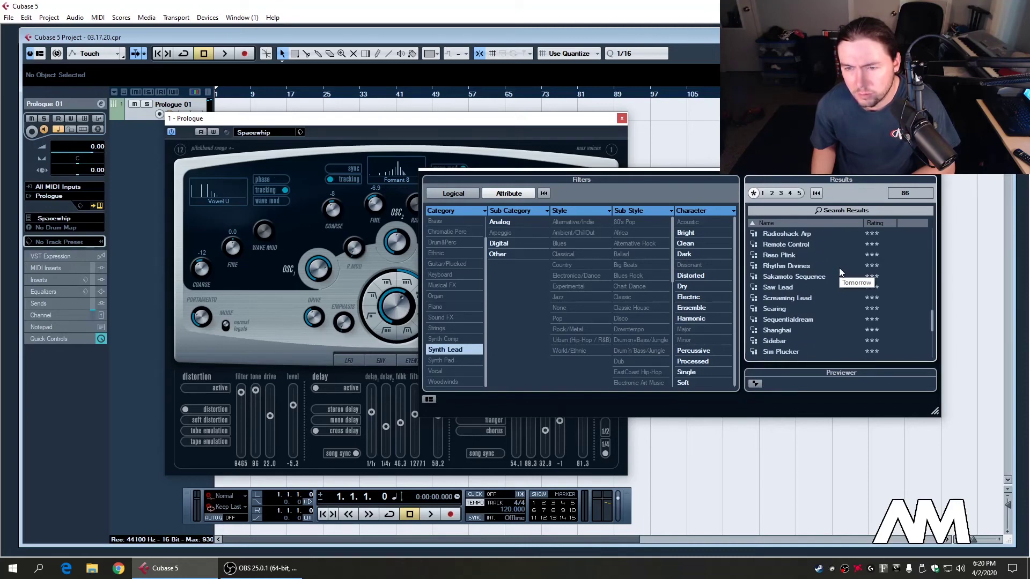
double_click(782, 299)
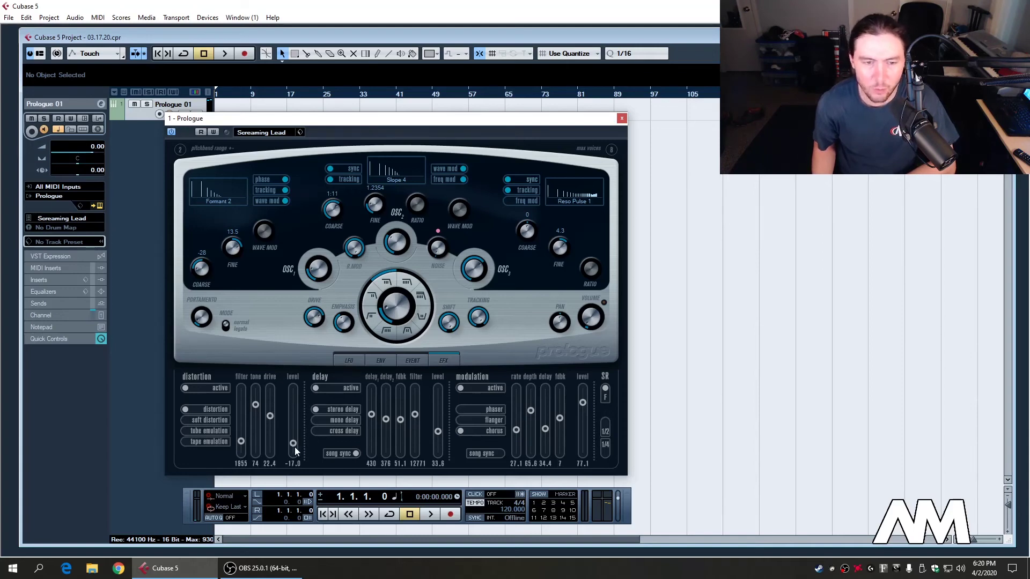
Examine the shapes and modulation destinations of the four envelopes in the Screaming Lead preset.
mouse_move(591, 316)
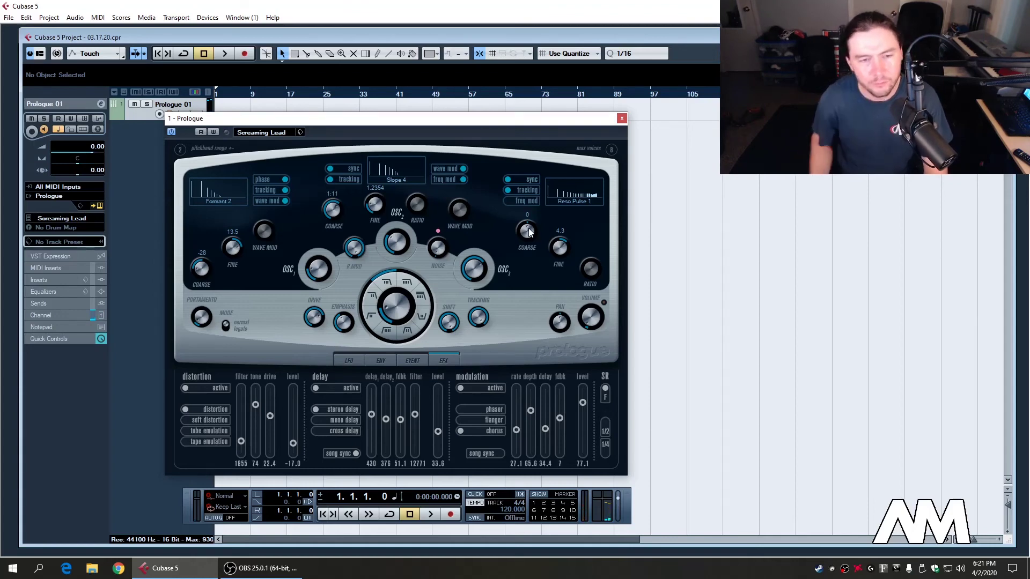
click(380, 361)
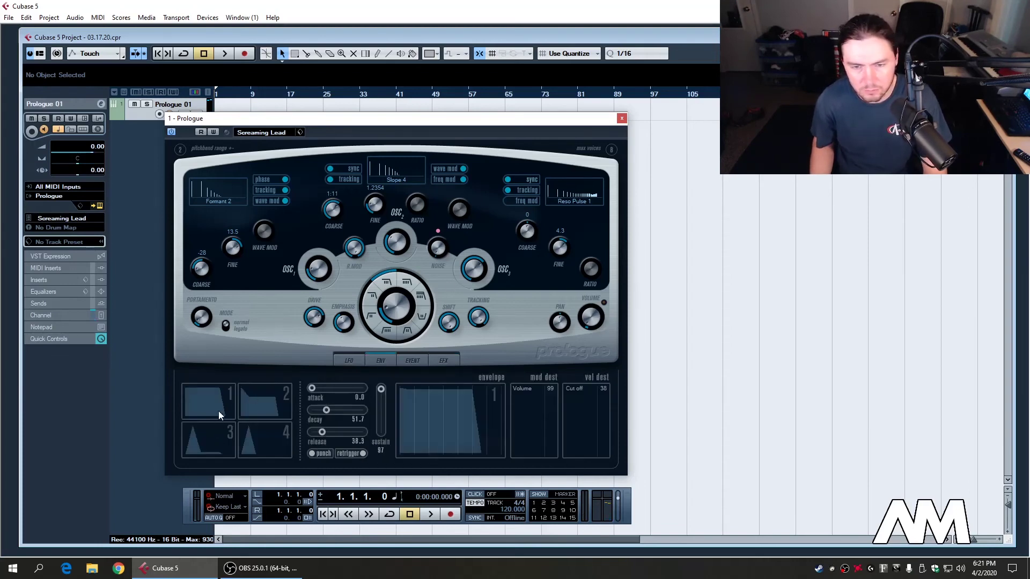
click(264, 418)
click(240, 438)
click(204, 444)
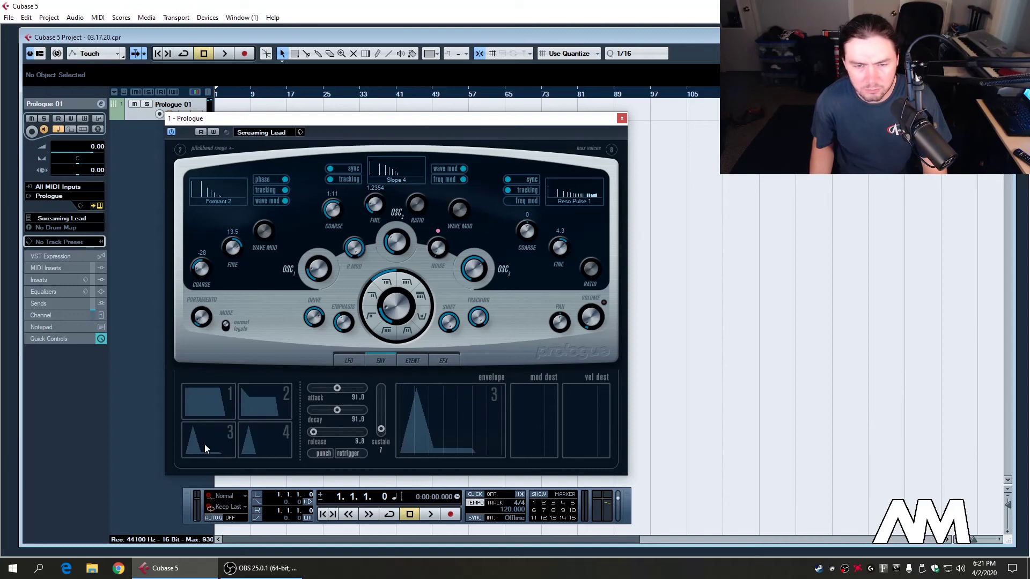
click(271, 439)
click(210, 436)
click(262, 397)
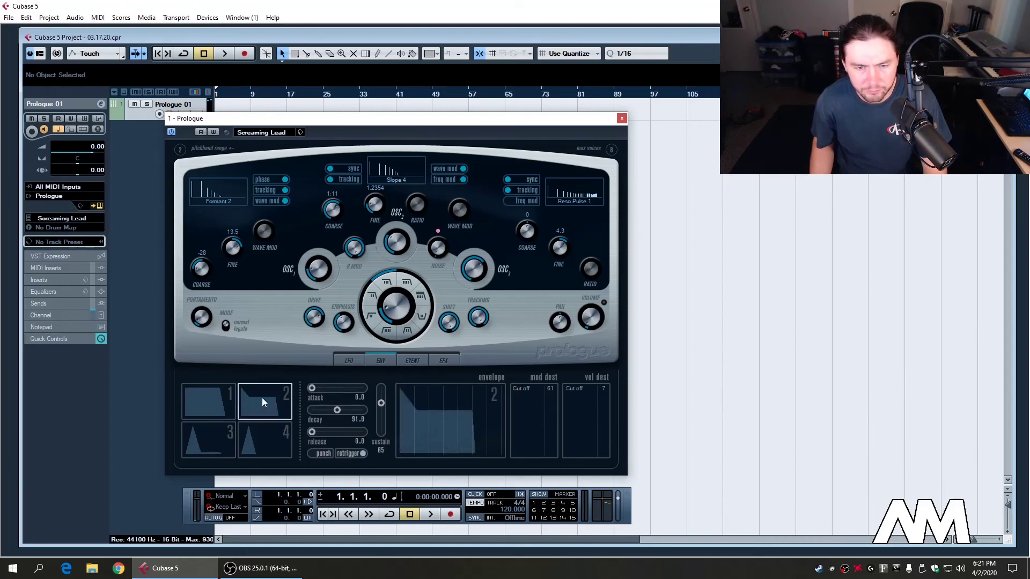
click(205, 397)
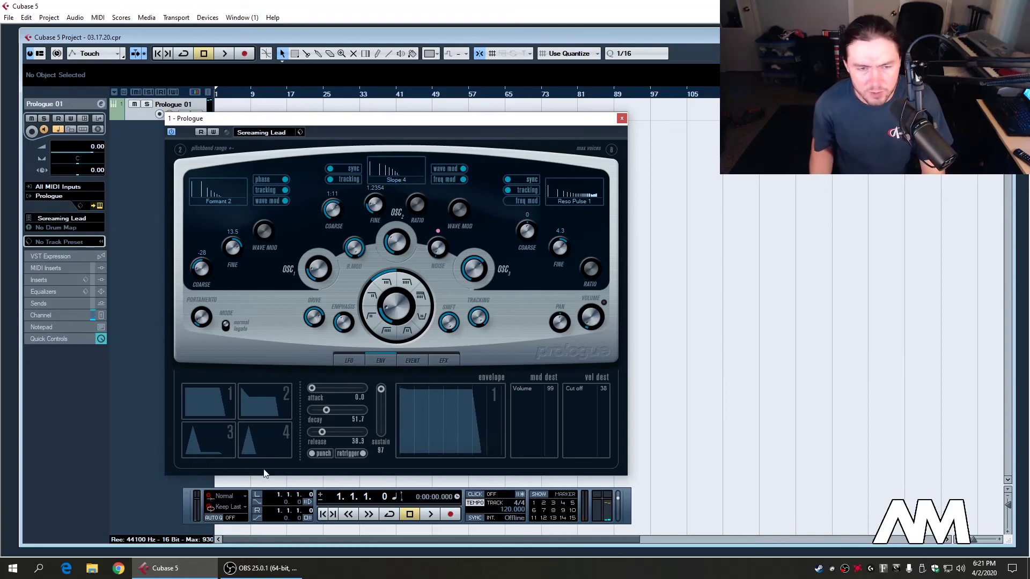
click(280, 407)
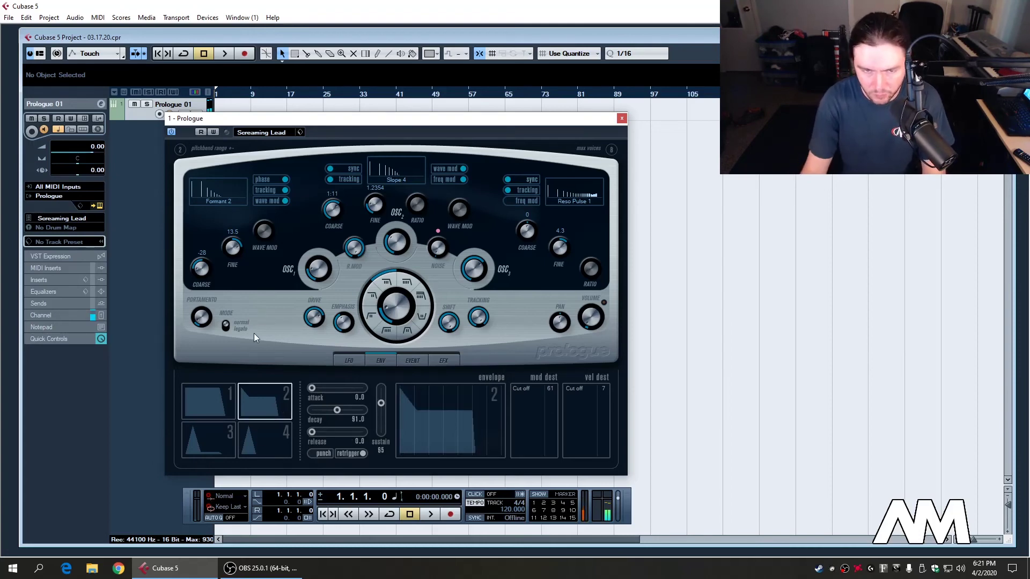
Set the second LFO's speed to 6.100 in the Screaming Lead preset.
click(350, 358)
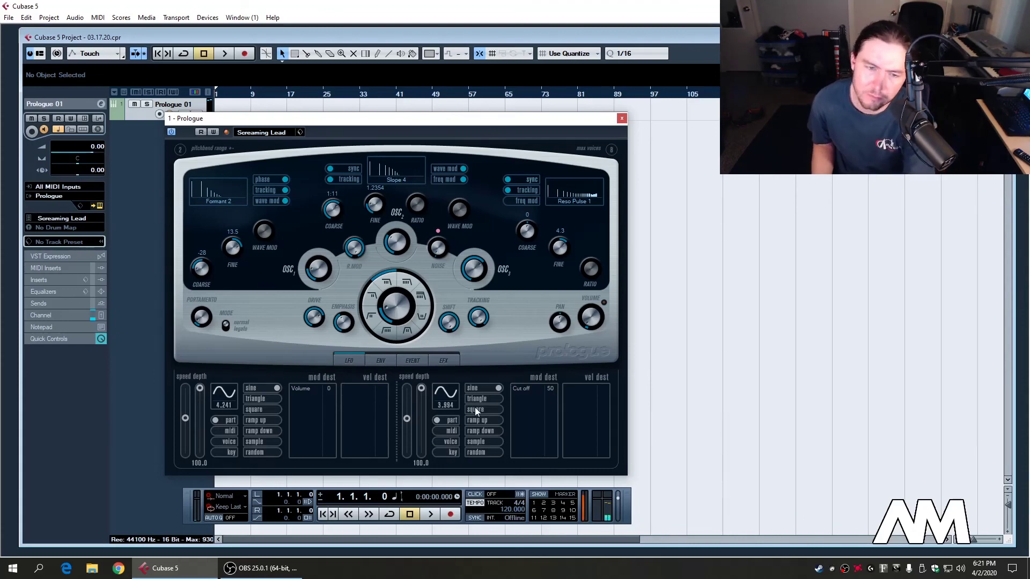
mouse_move(403, 420)
mouse_down()
mouse_move(410, 435)
mouse_move(407, 391)
mouse_move(410, 444)
mouse_move(414, 415)
mouse_up()
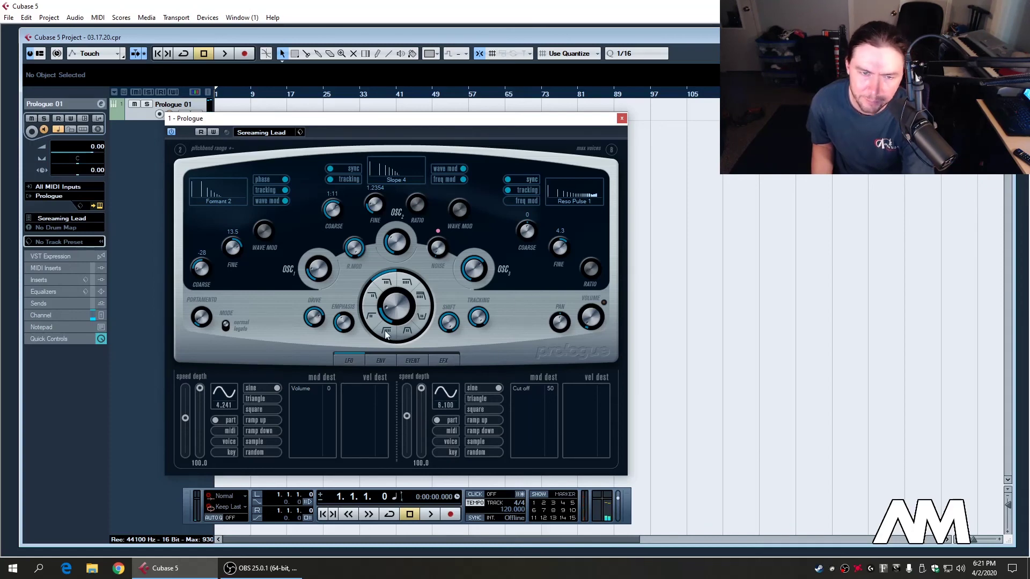
Review the event, envelope 2 and LFO settings of the Screaming Lead preset.
click(379, 362)
click(409, 361)
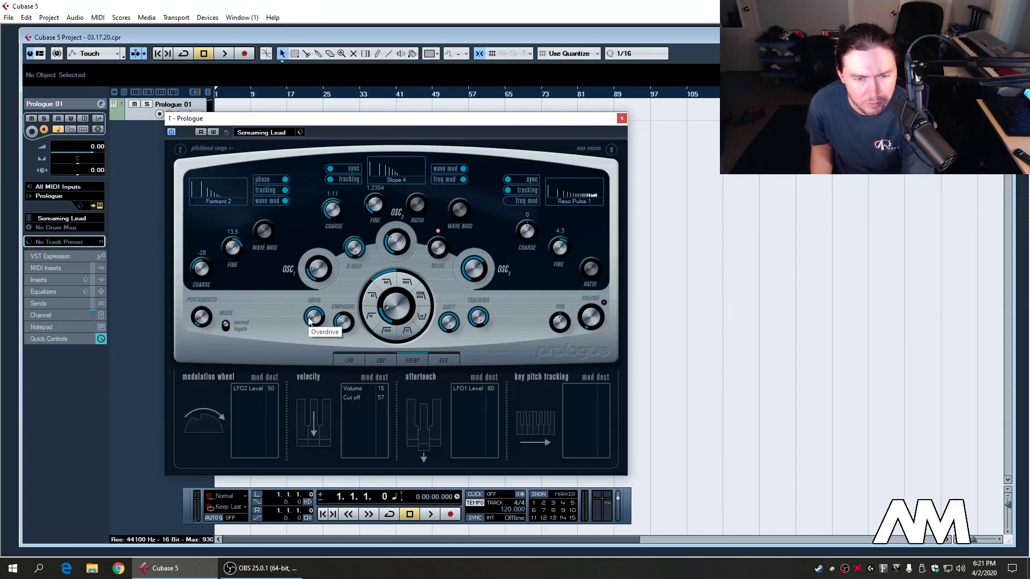
click(380, 362)
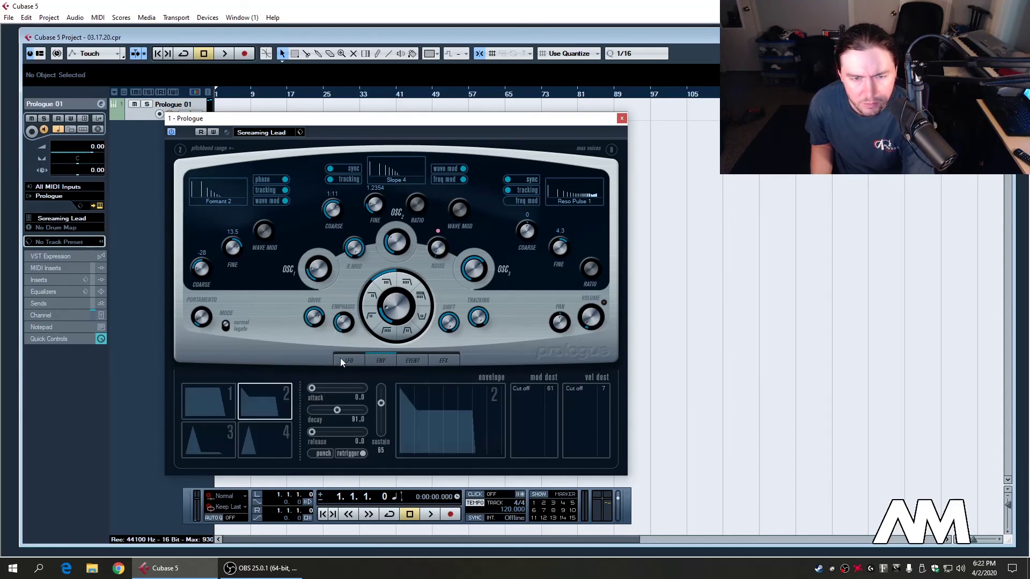
click(345, 361)
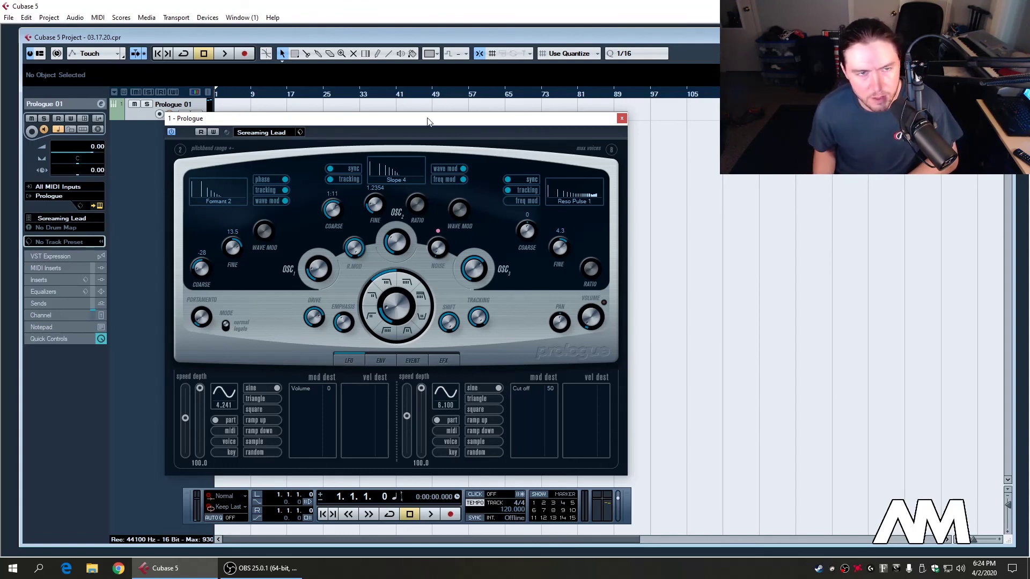
click(271, 568)
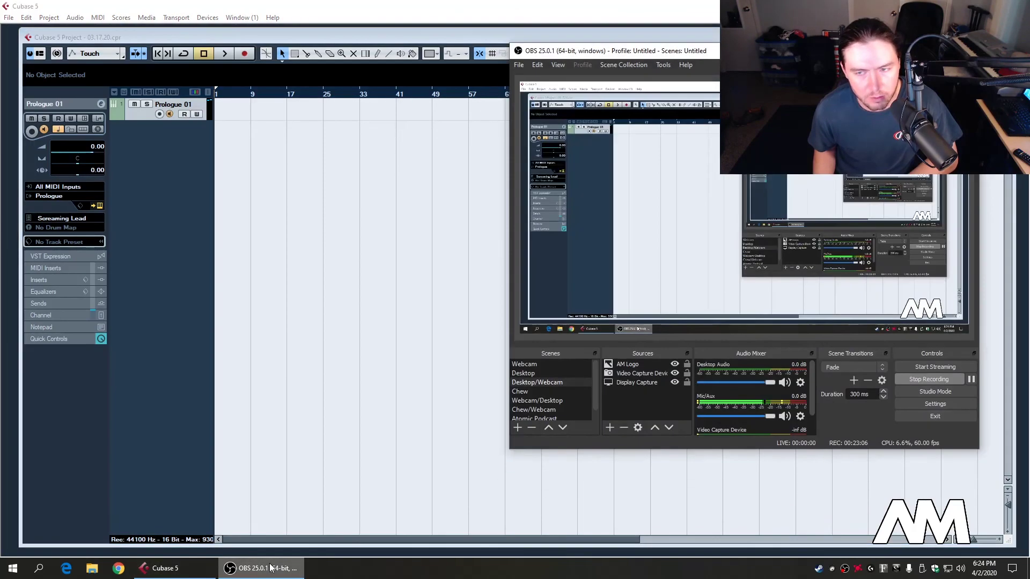